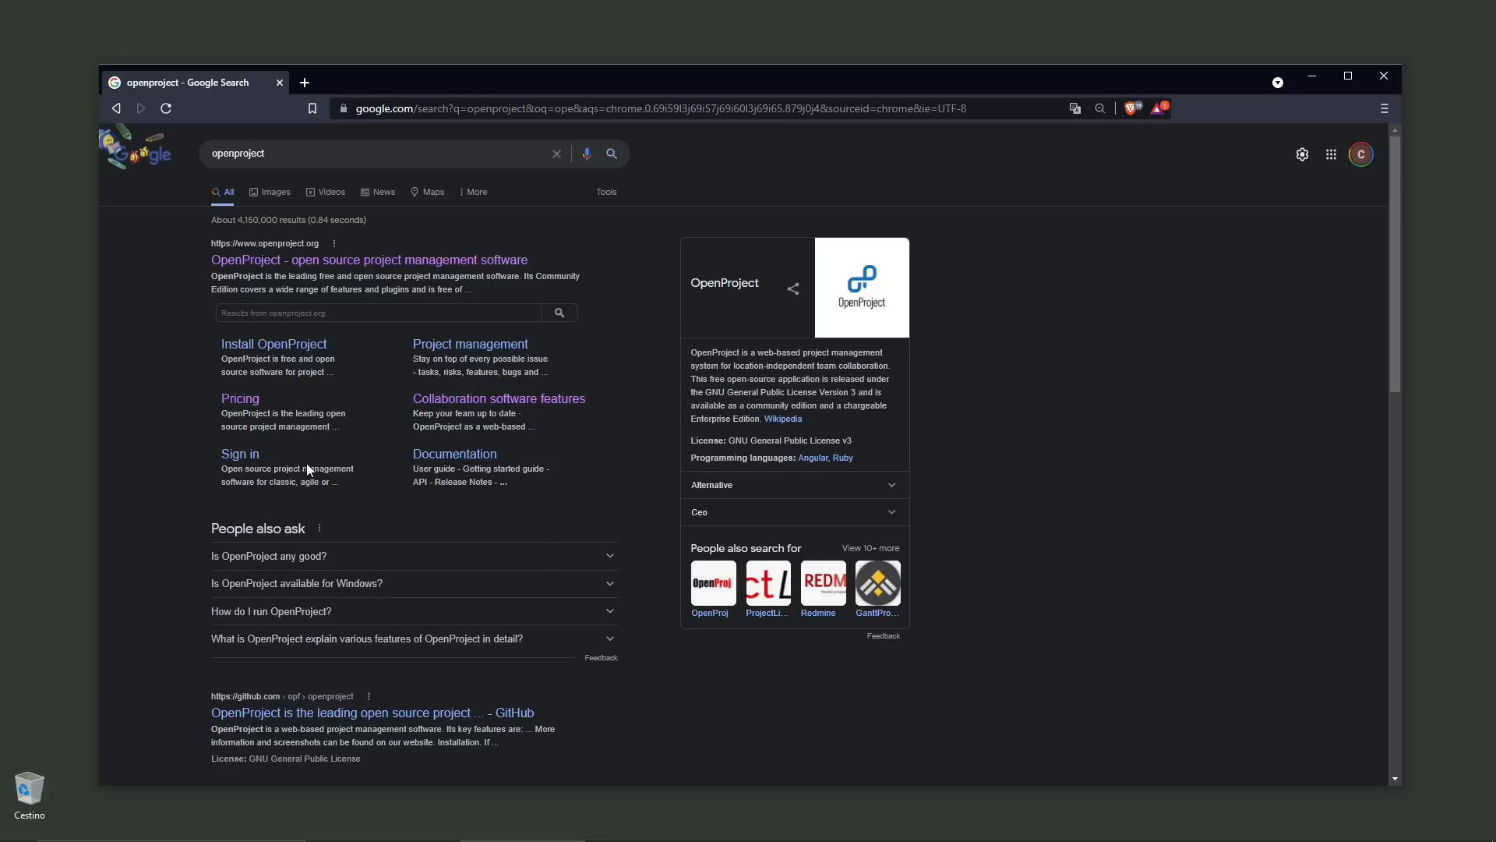
Open the official OpenProject website from the search results and review the installation options on its download and installation page
left_click(305, 263)
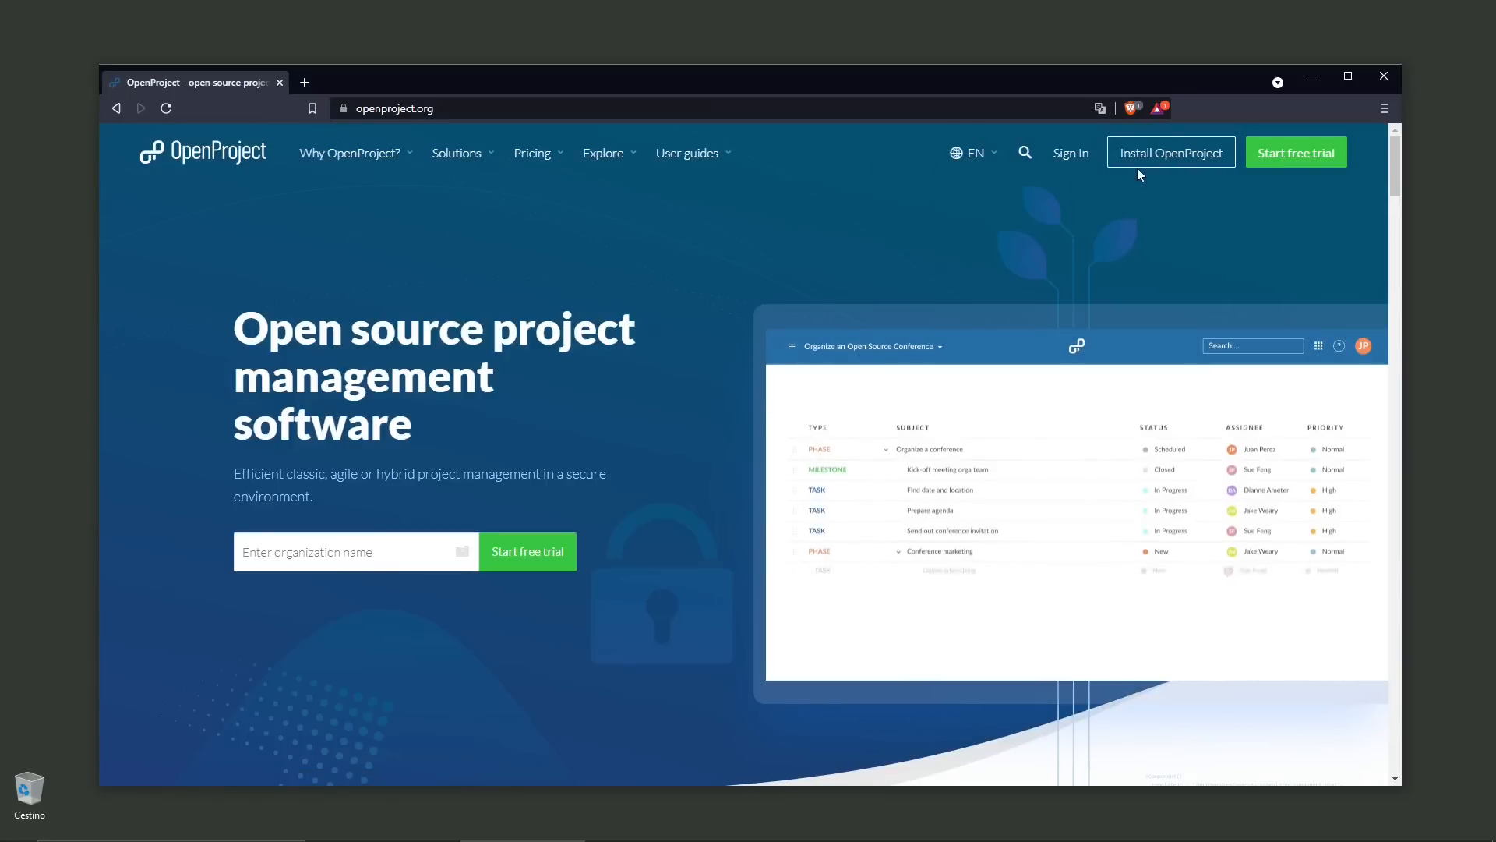
left_click(1161, 159)
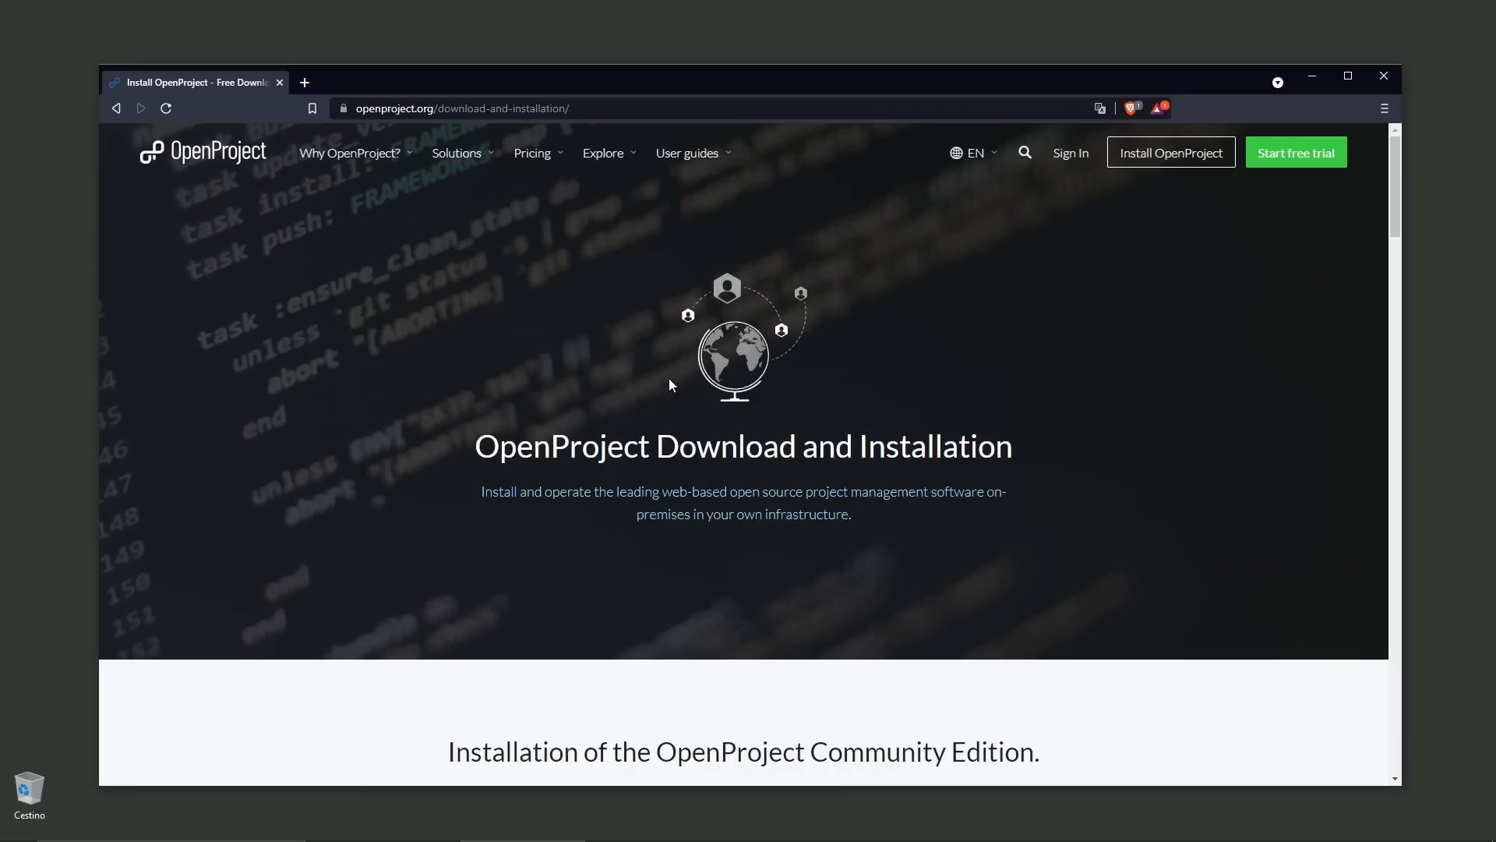
scroll(669, 377, "down", 4)
scroll(678, 485, "down", 5)
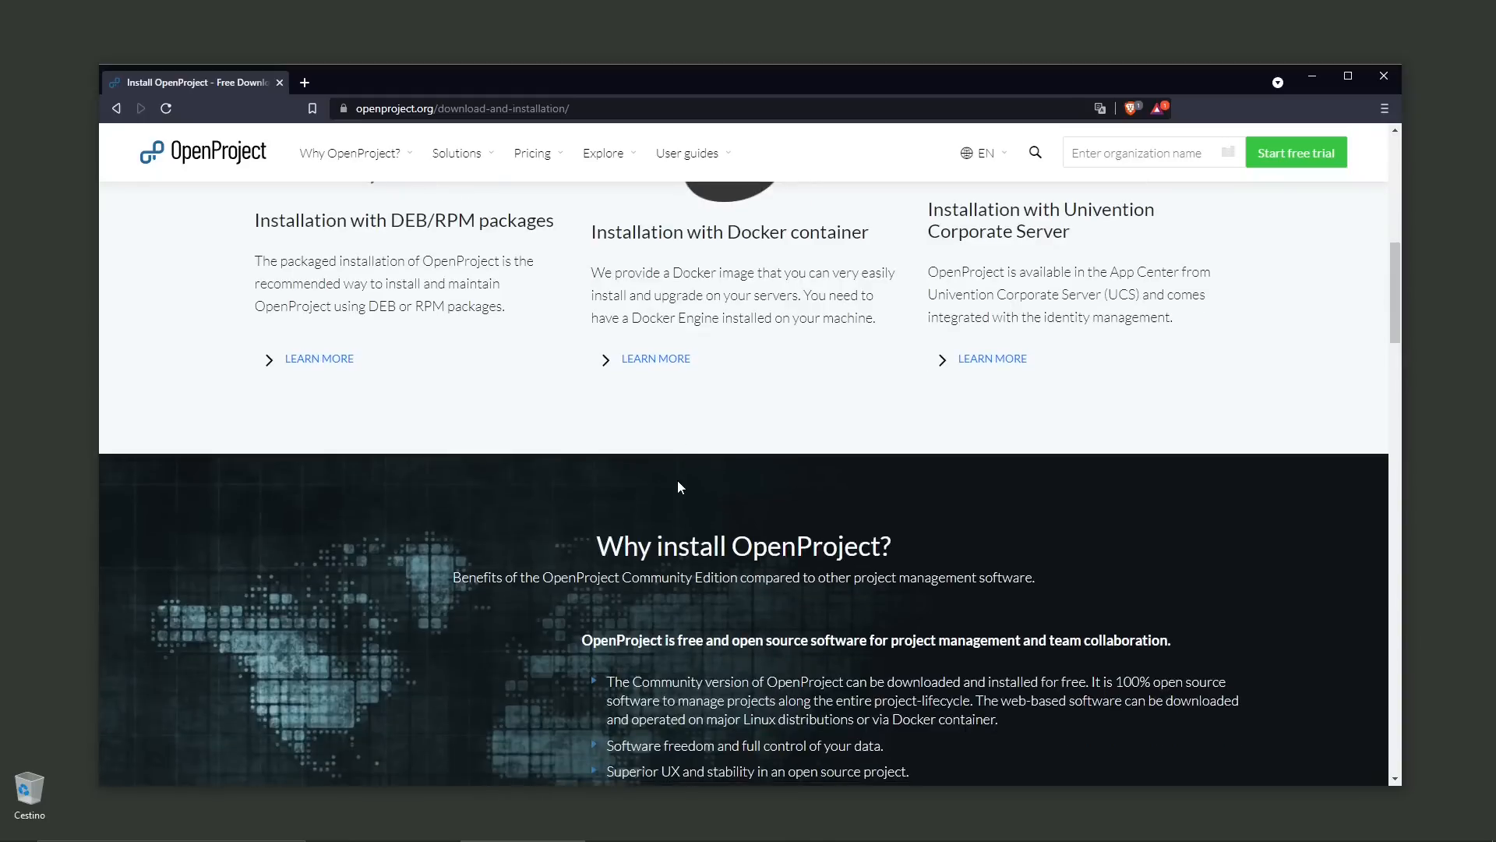
scroll(678, 485, "up", 3)
scroll(958, 375, "up", 6)
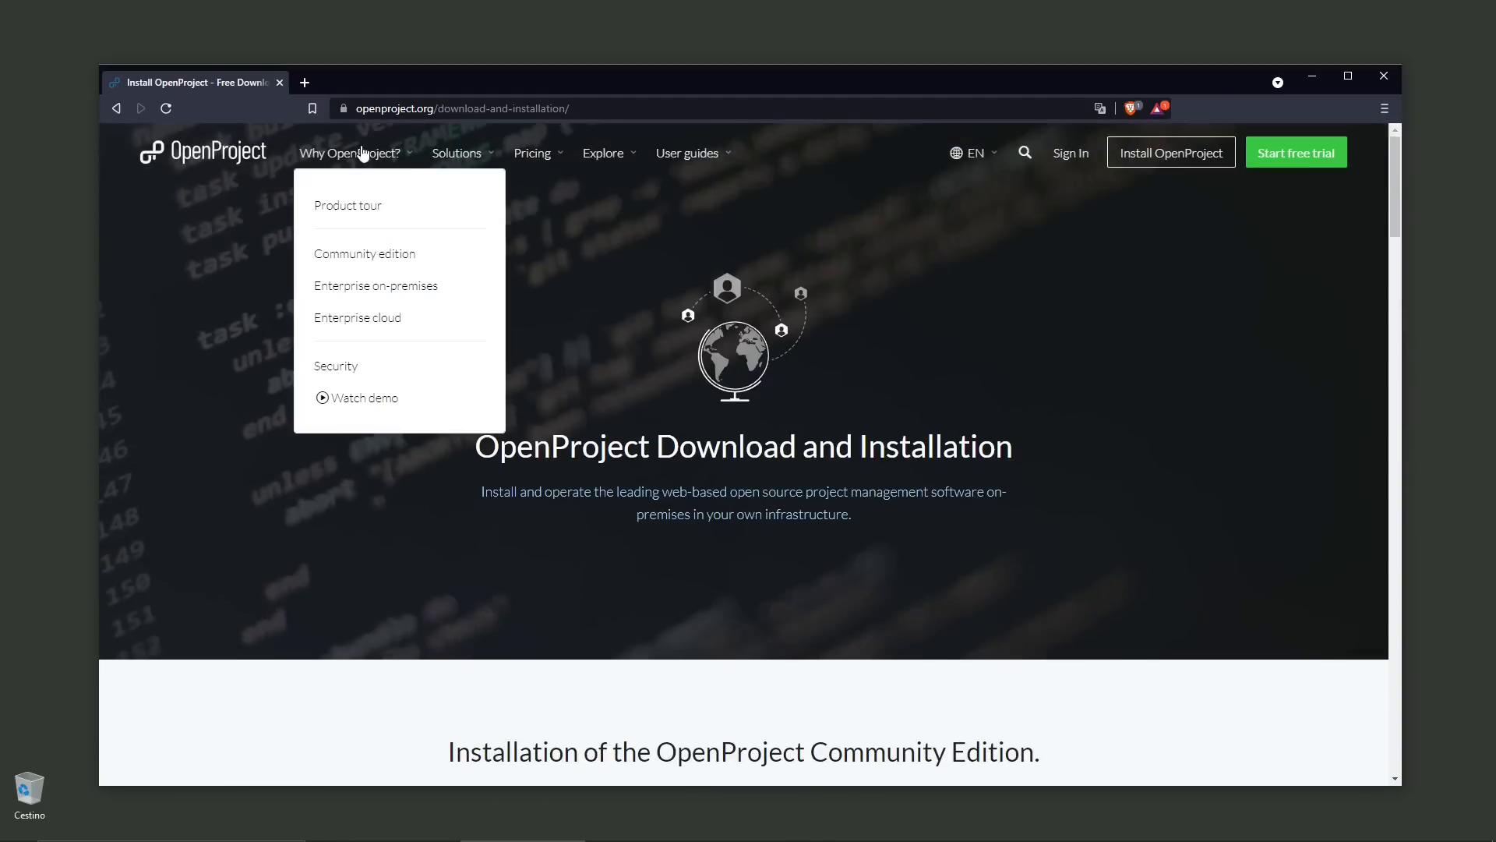
mouse_move(456, 153)
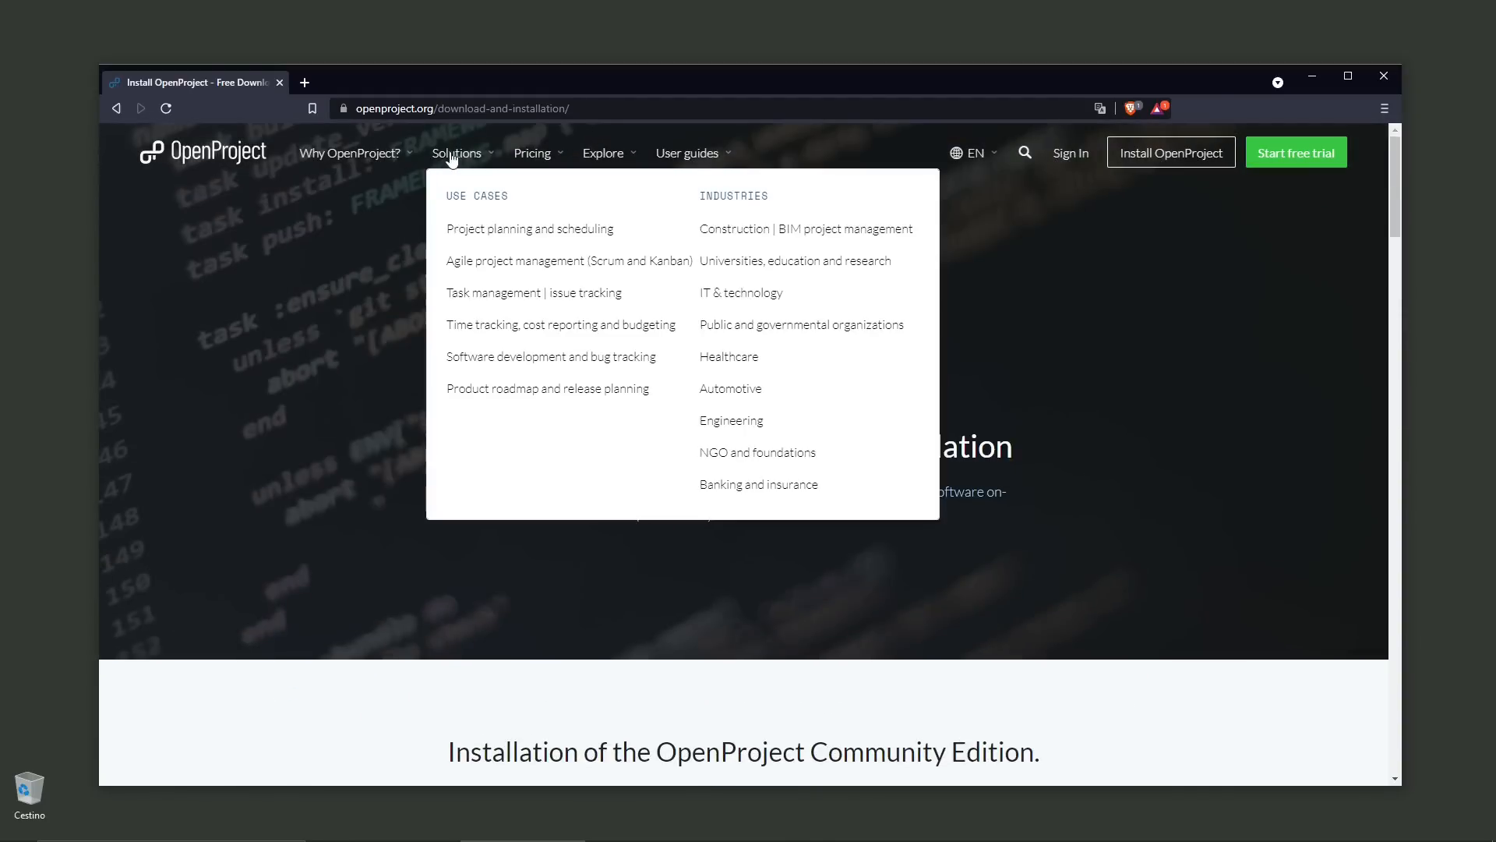
mouse_move(589, 160)
mouse_move(692, 148)
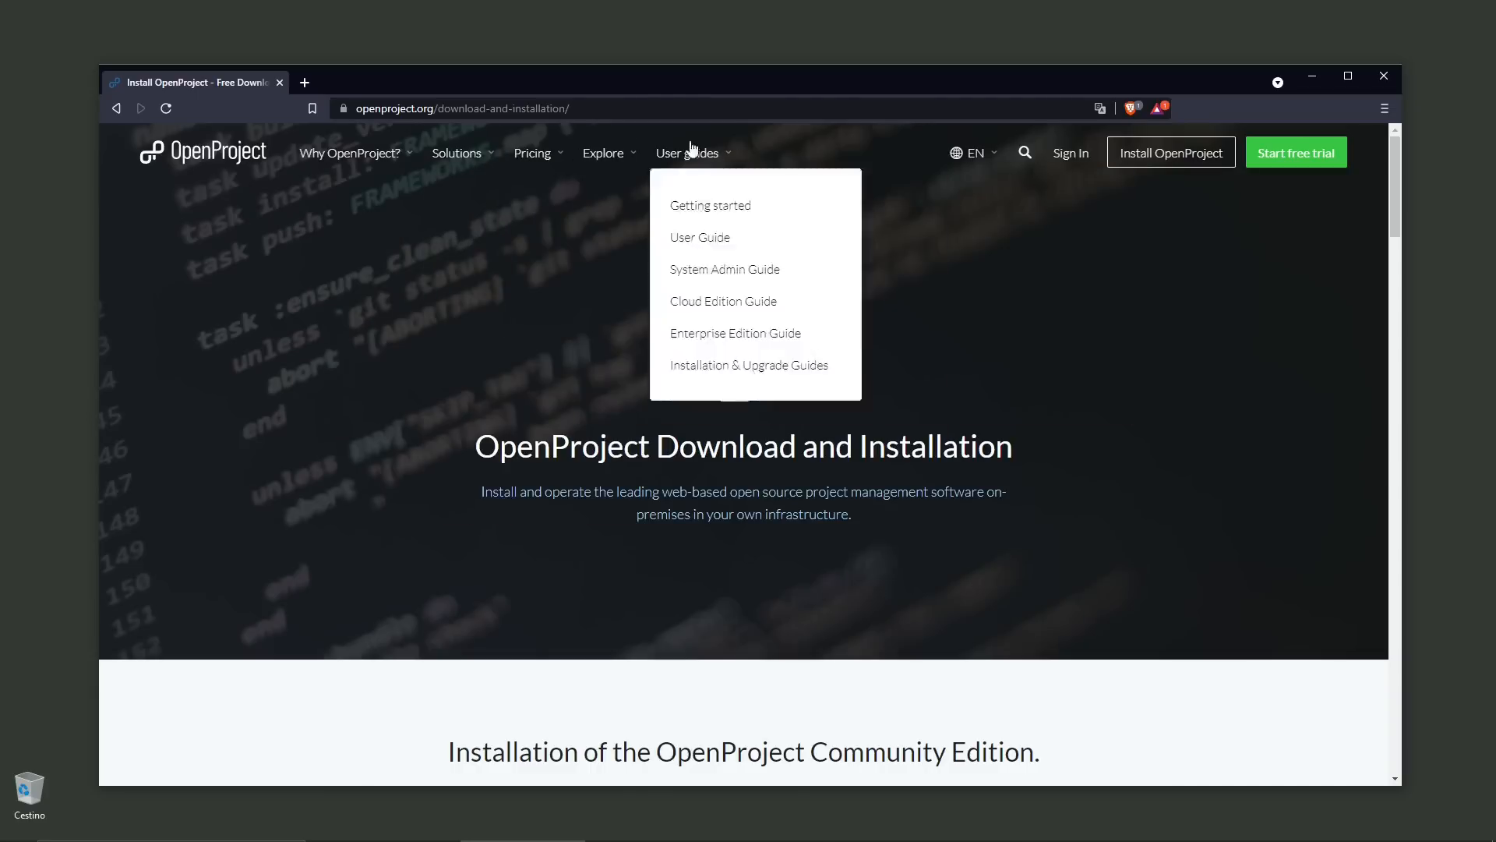
Start a free OpenProject trial under the organization name jbd
left_click(1291, 170)
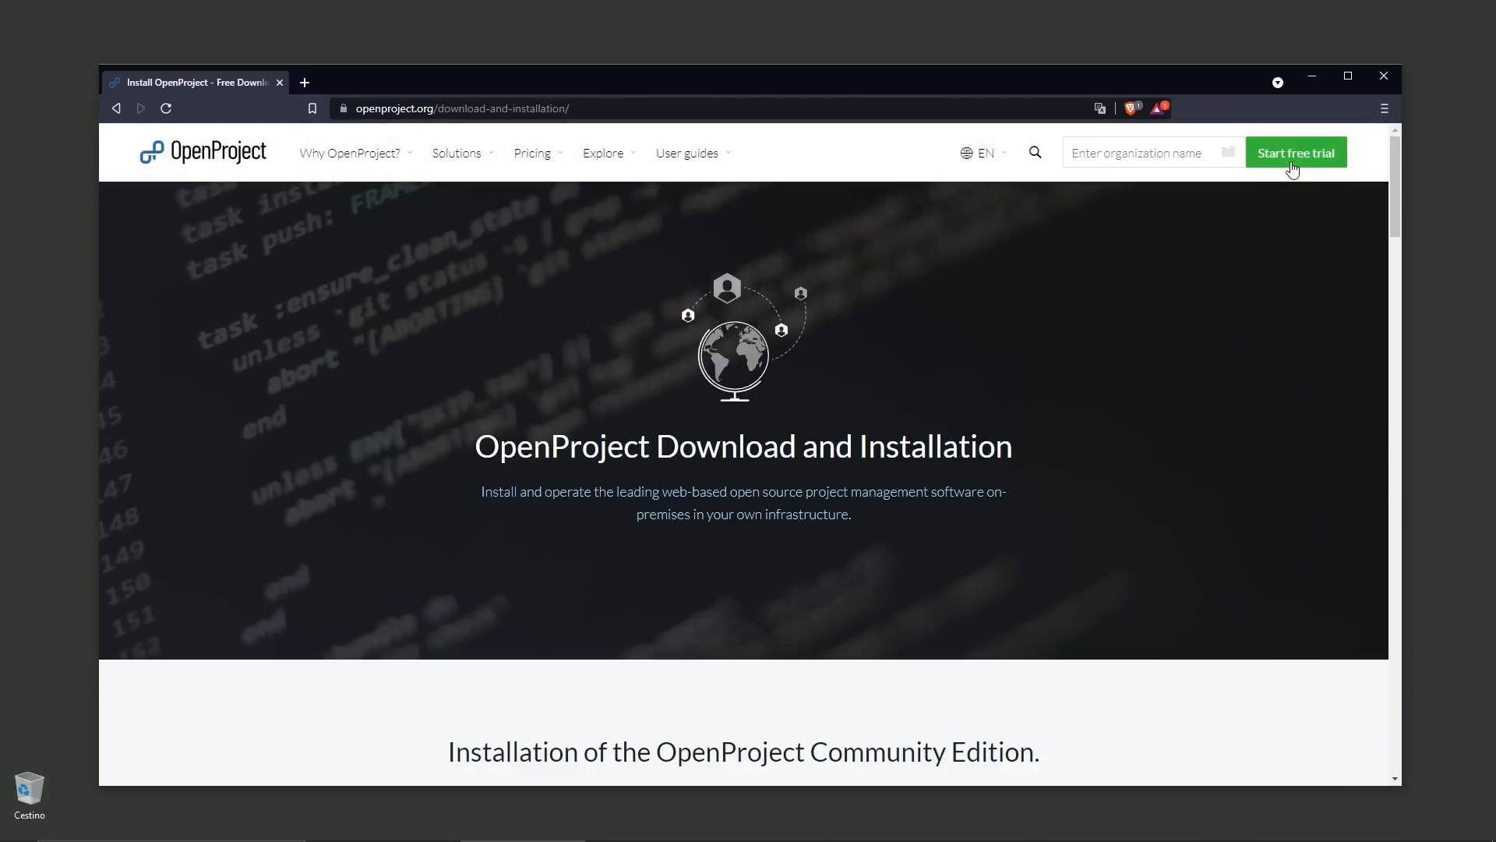
left_click(1082, 149)
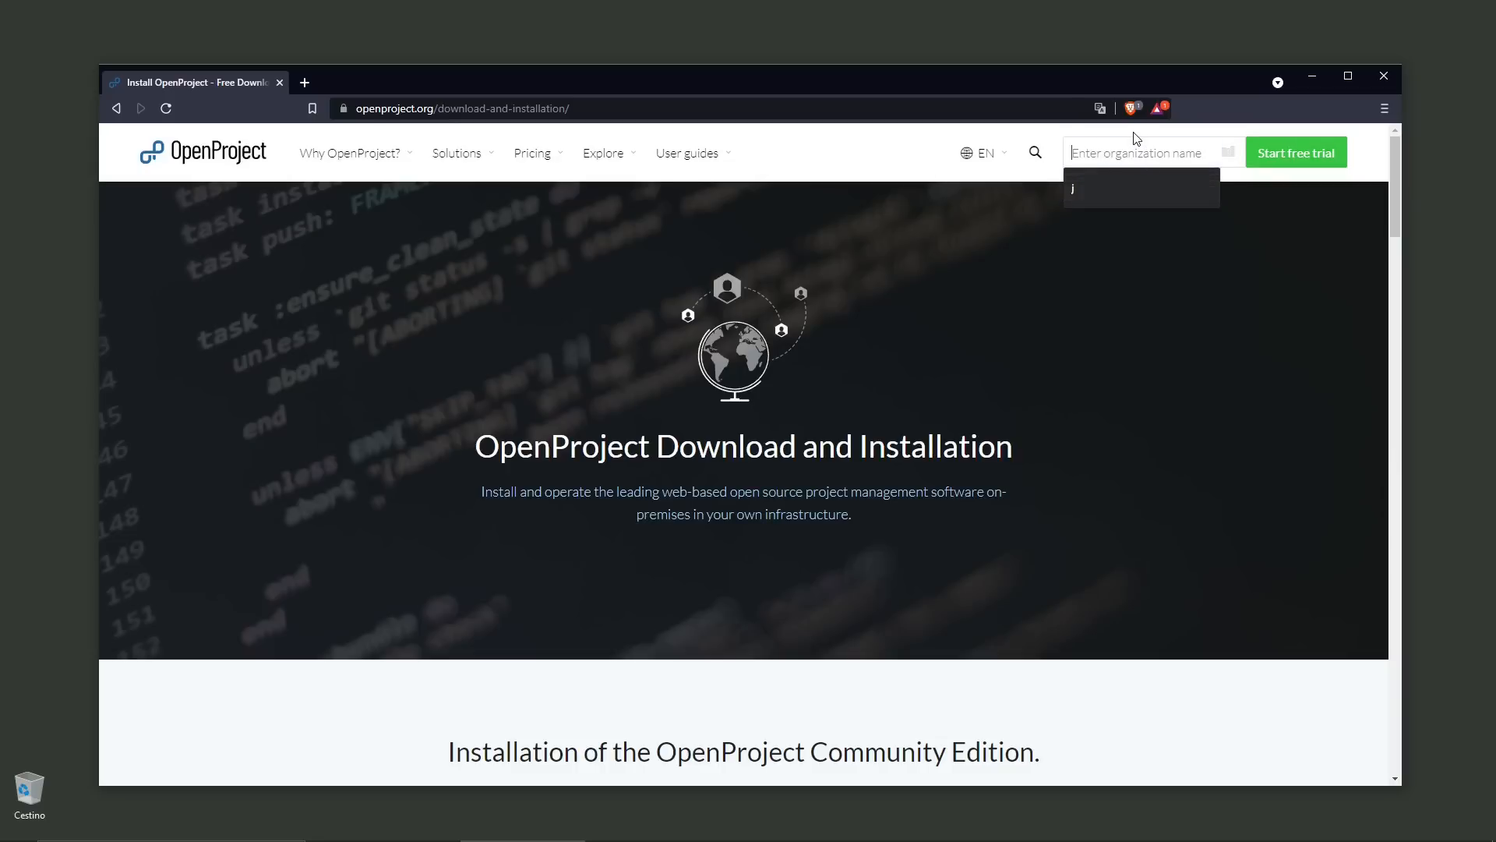
type("jb")
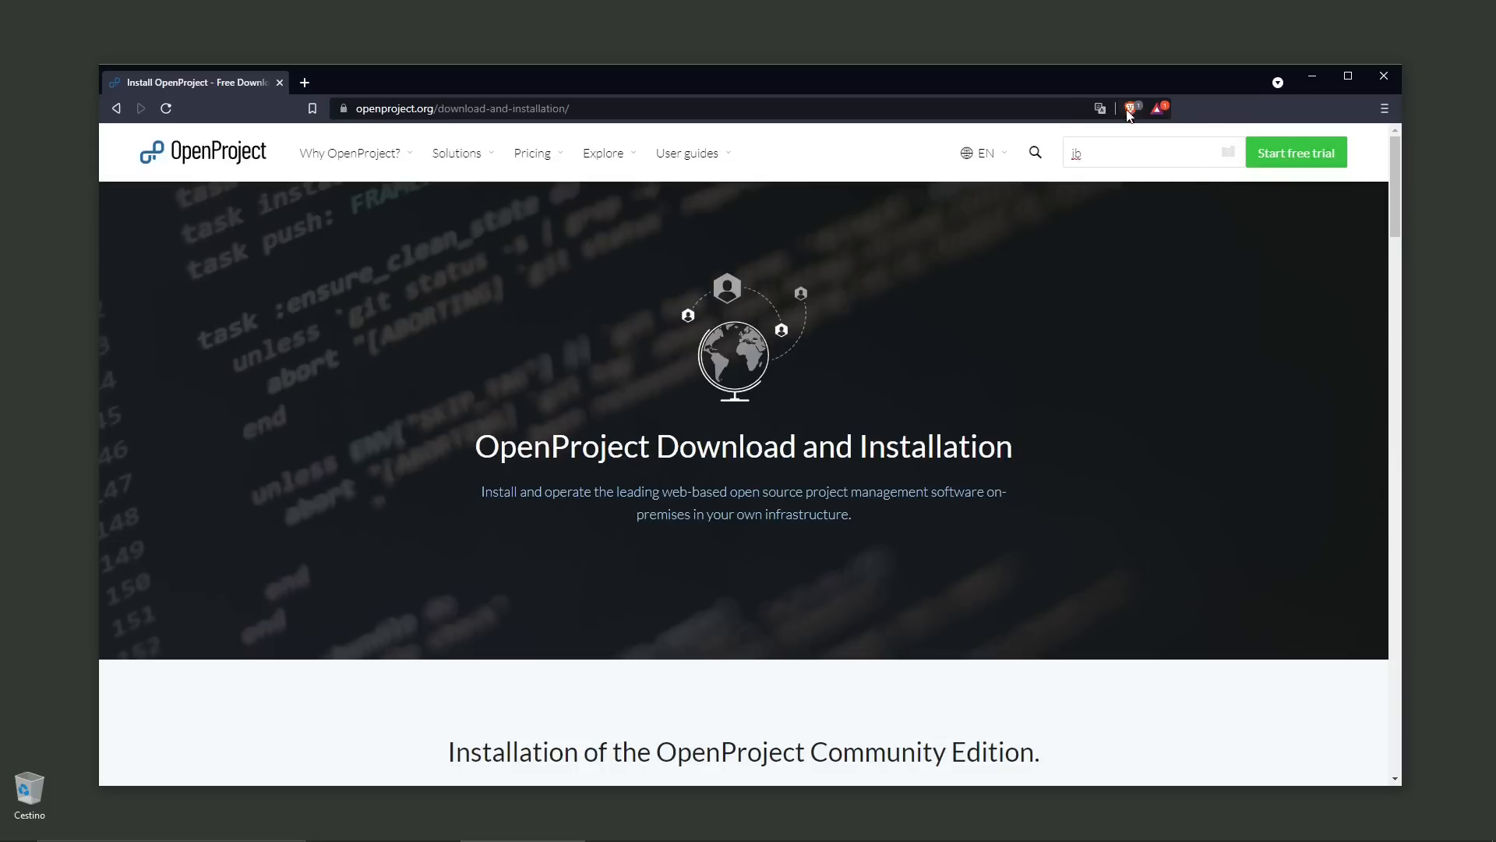
left_click(1293, 162)
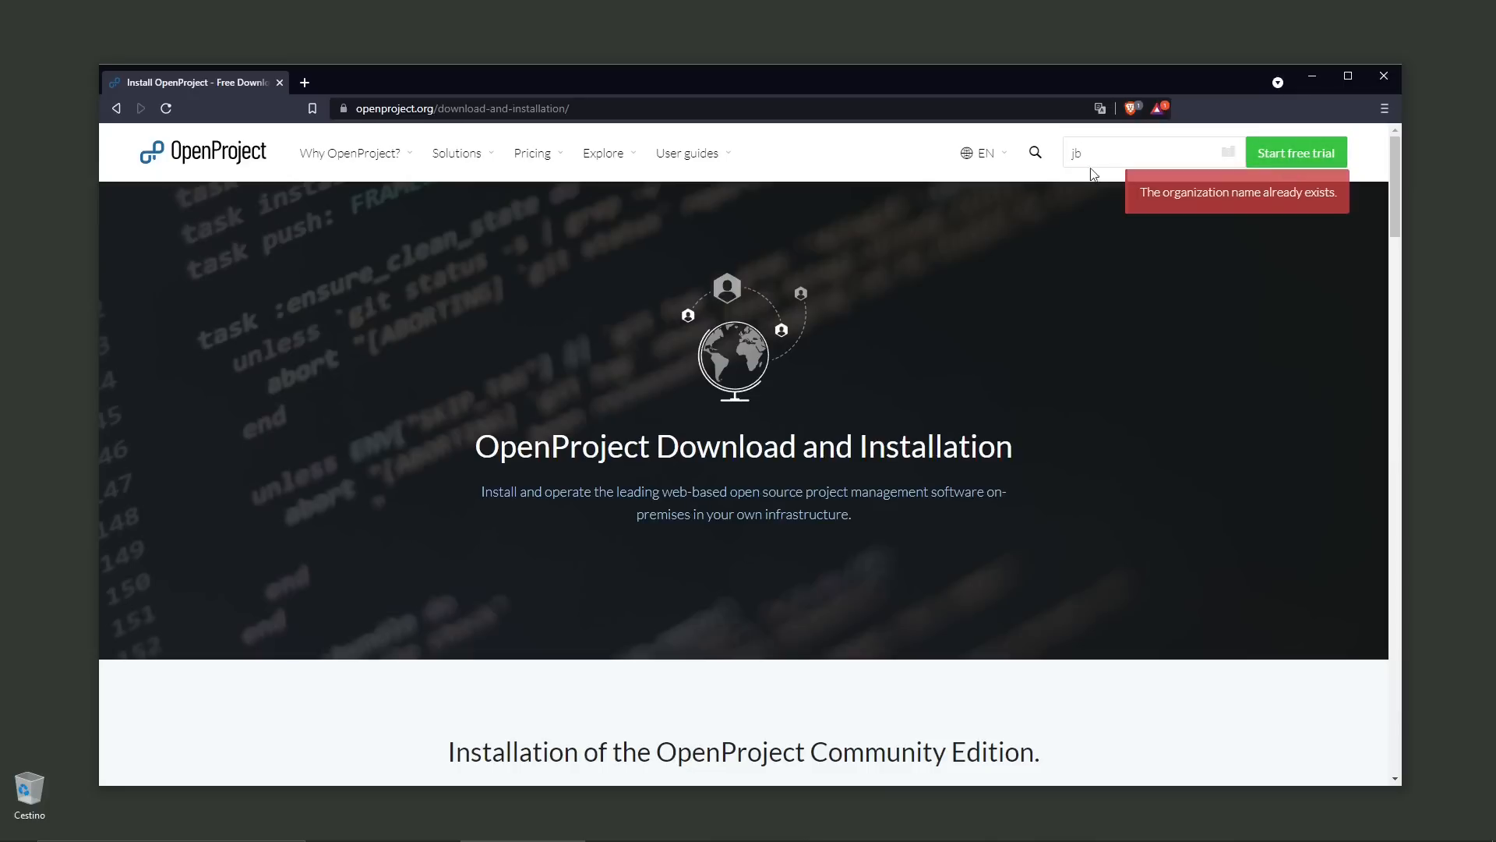
left_click(1124, 158)
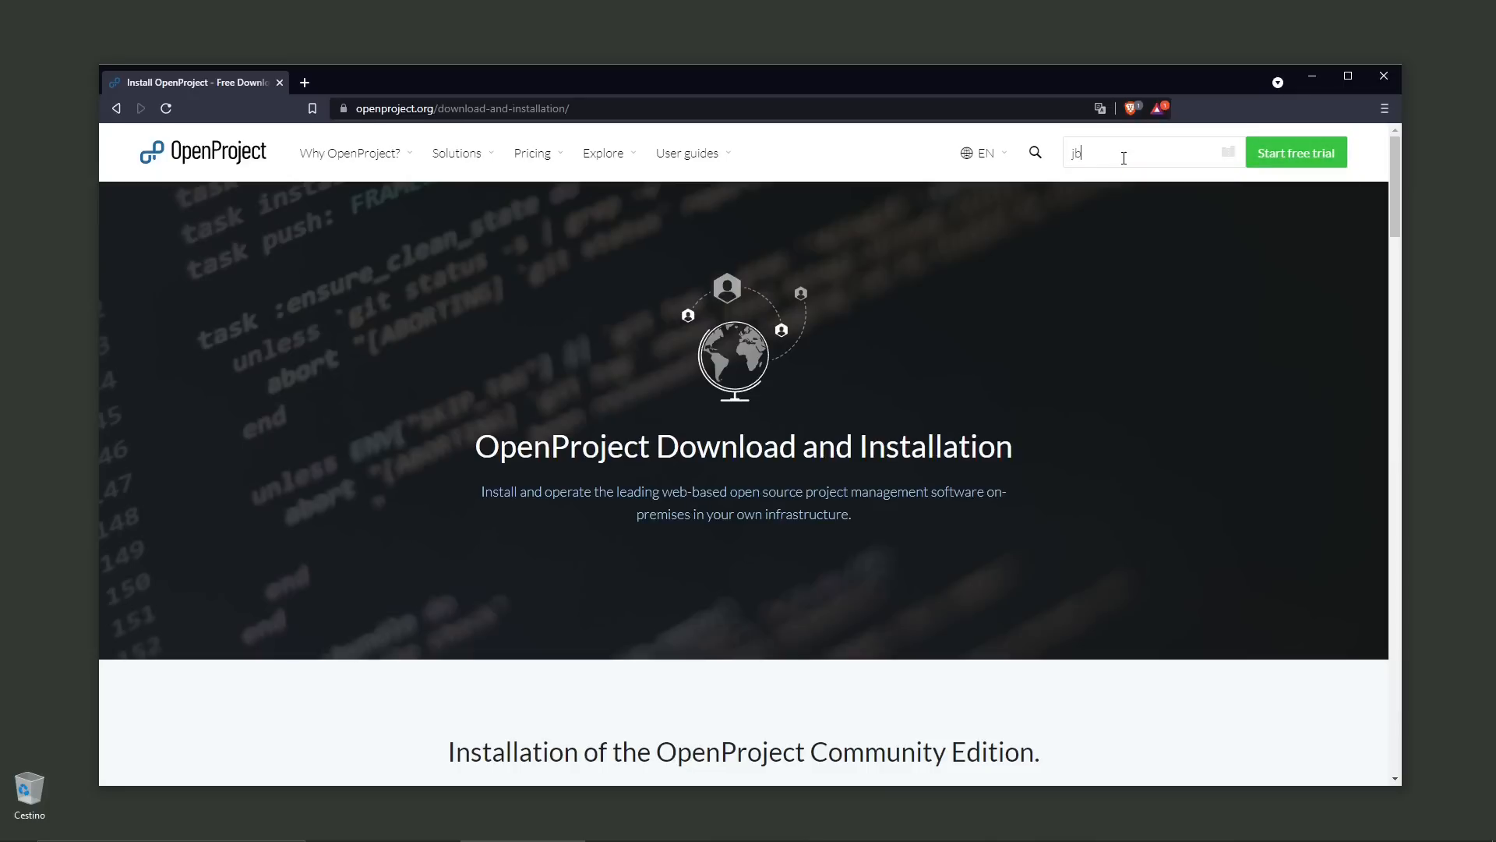
left_click(1297, 154)
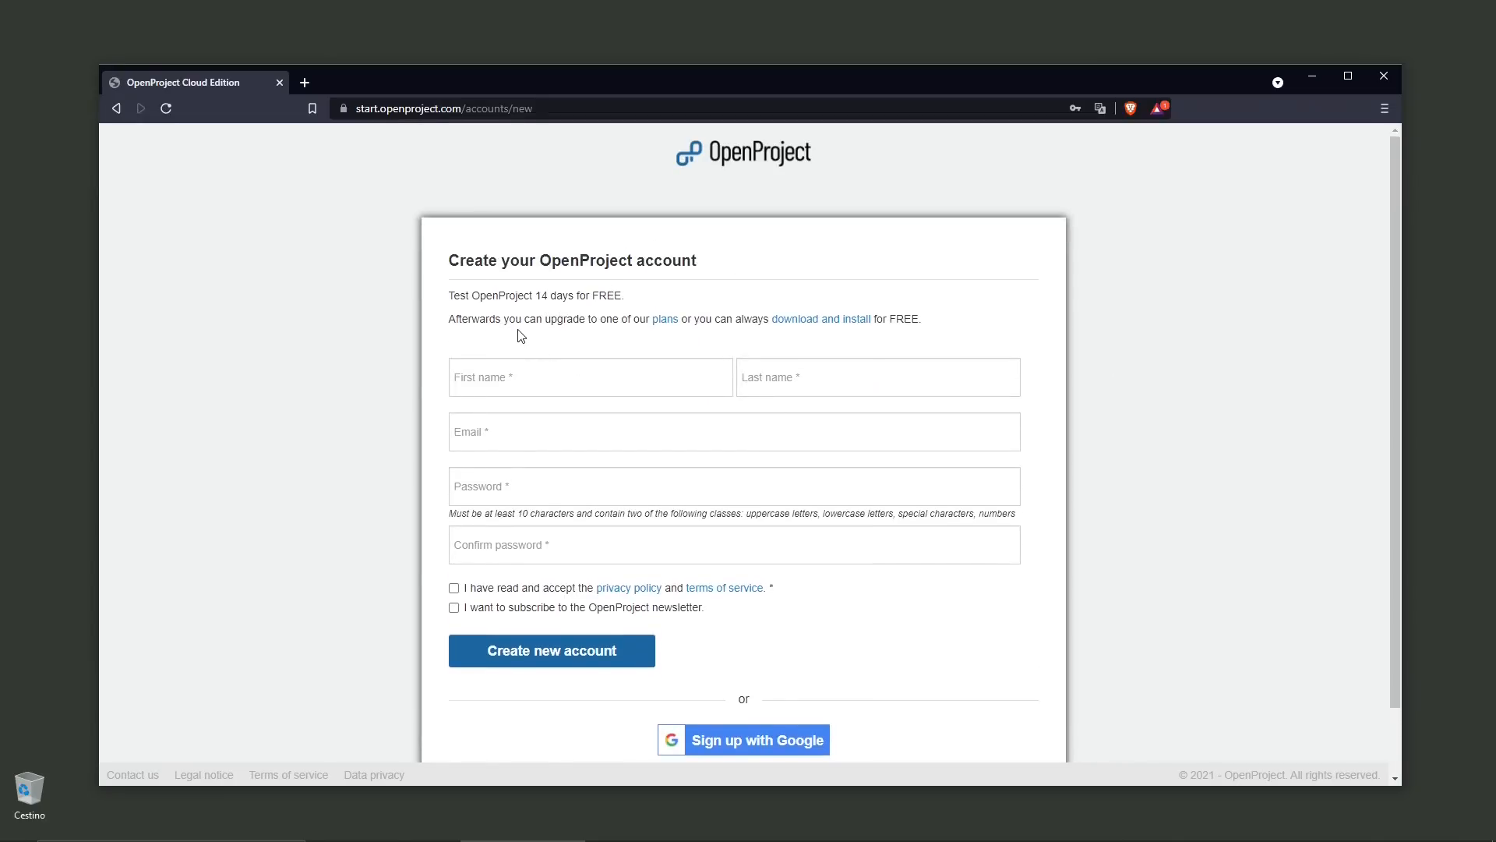
Accept the privacy policy and terms of service, and sign up for the trial account with Google
scroll(537, 355, "down", 1)
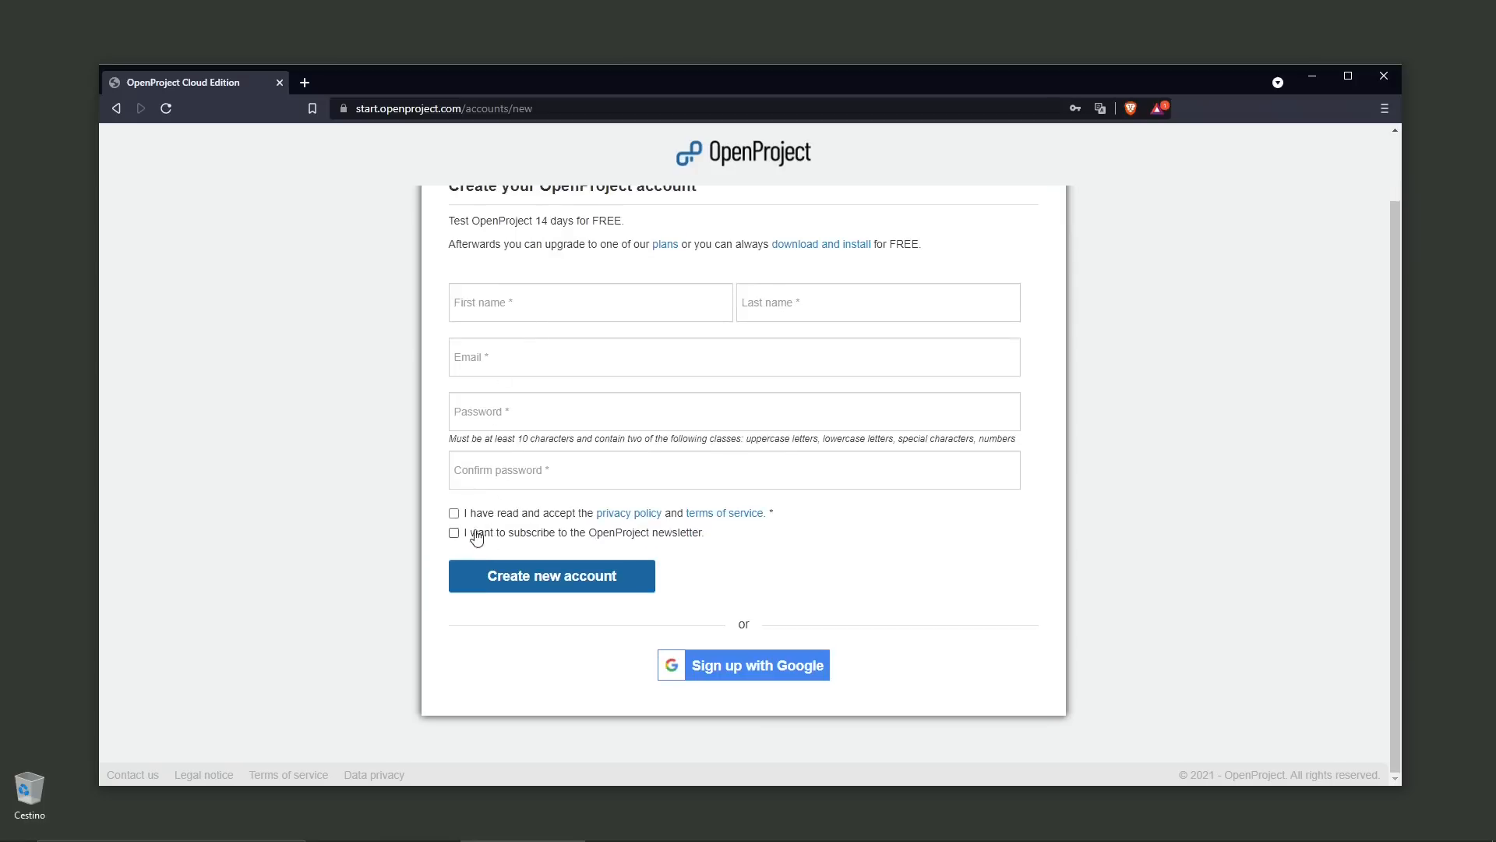
left_click(454, 512)
scroll(697, 363, "up", 1)
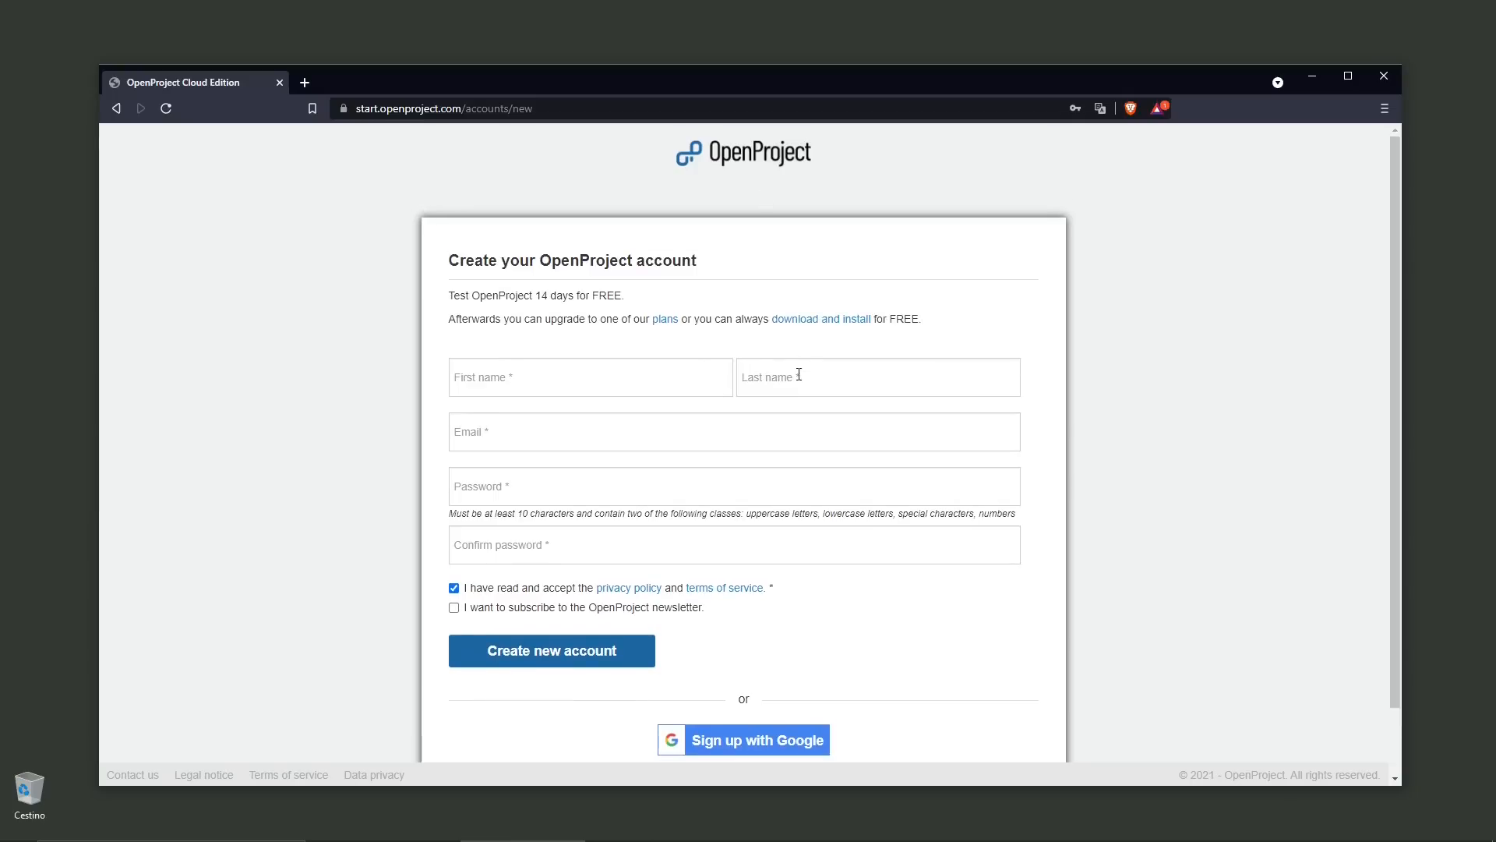
scroll(842, 380, "down", 1)
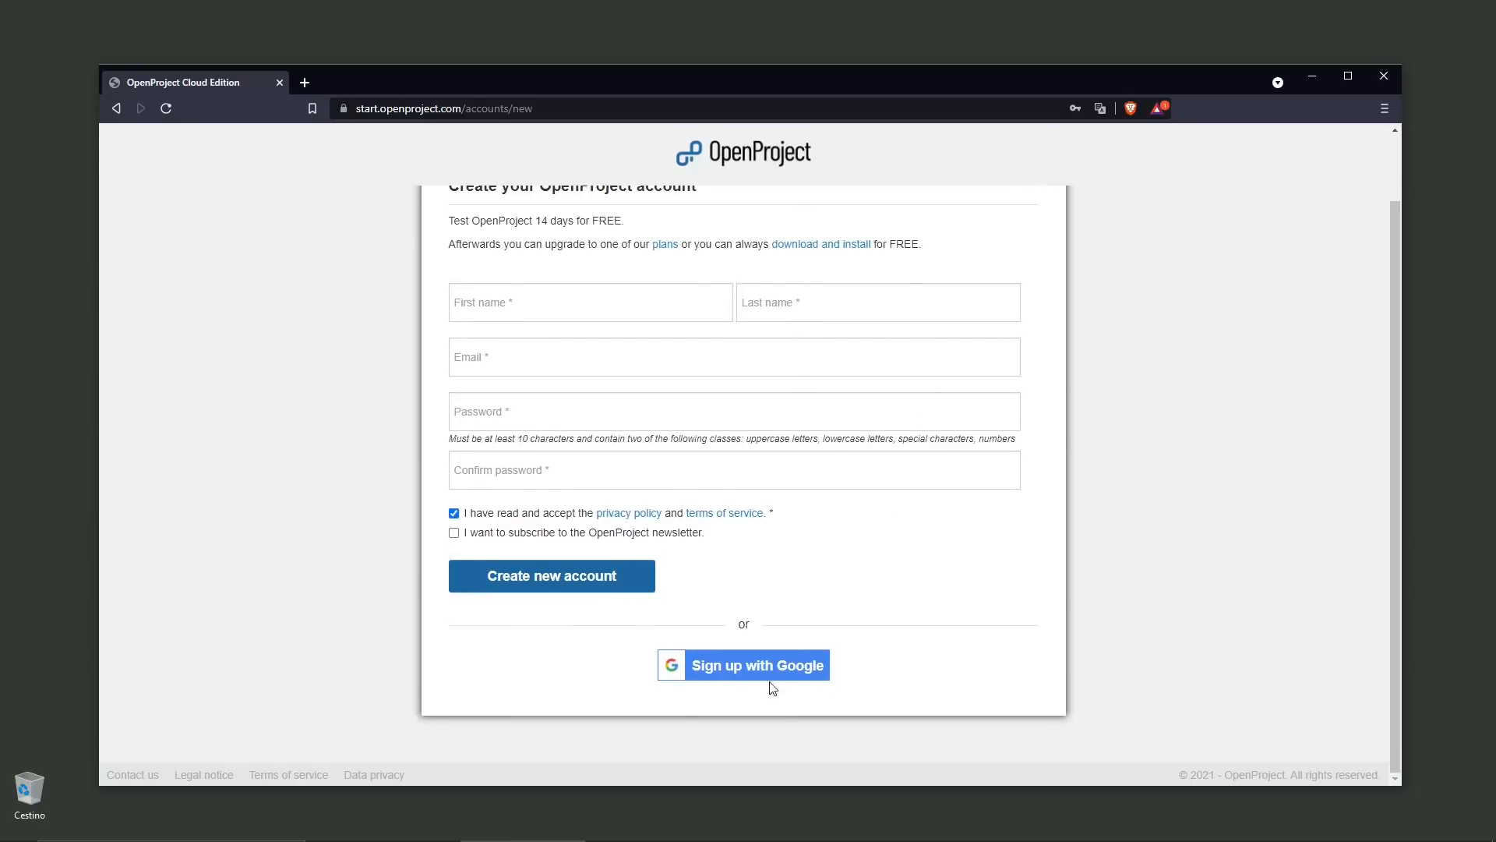
left_click(714, 667)
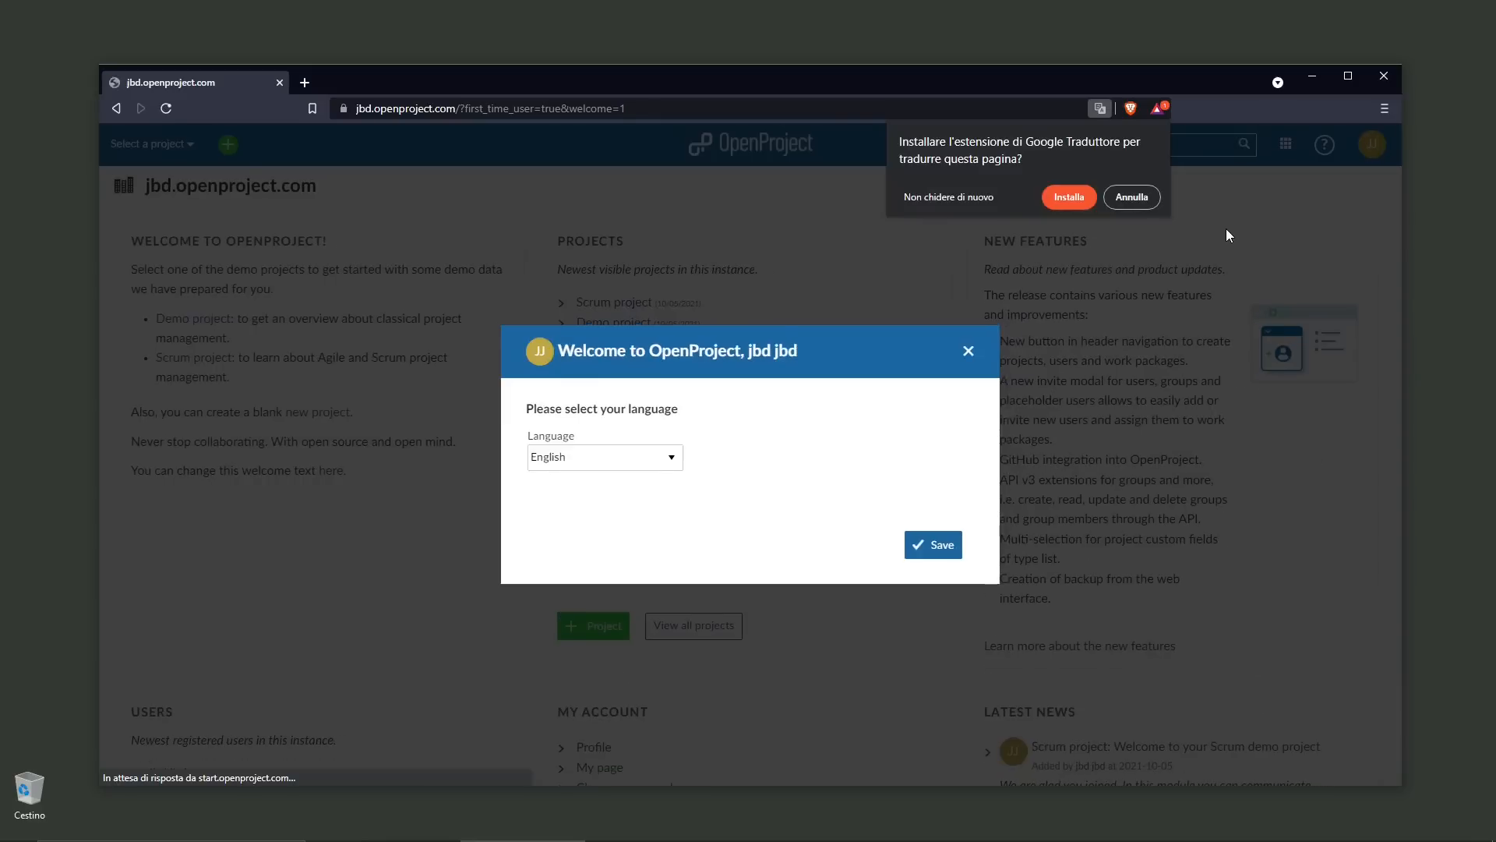
Decline the Google Translate extension offer and save English as the account language
left_click(1150, 194)
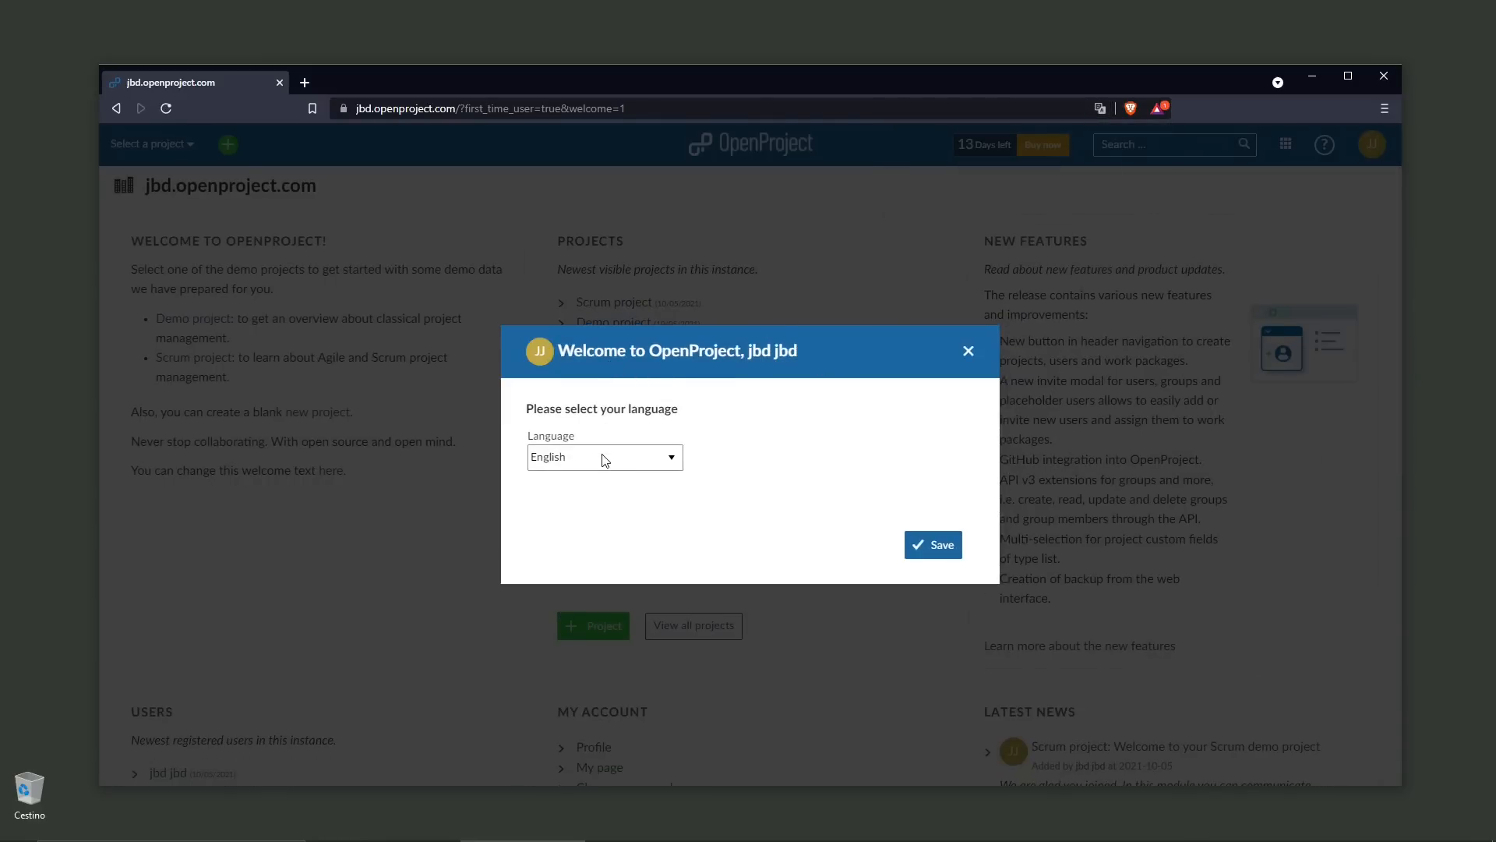
left_click(547, 455)
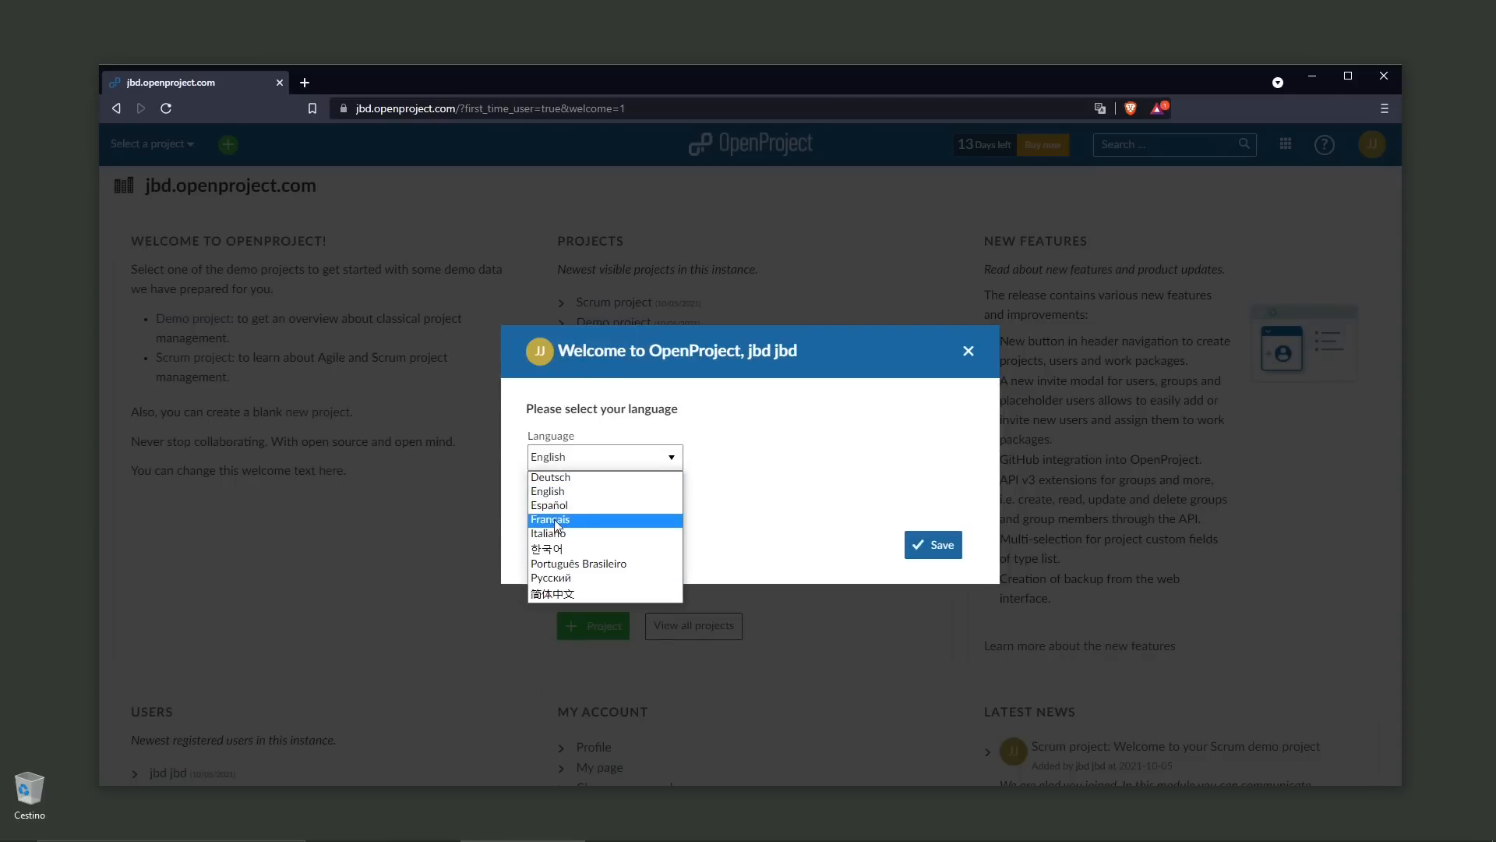
left_click(548, 491)
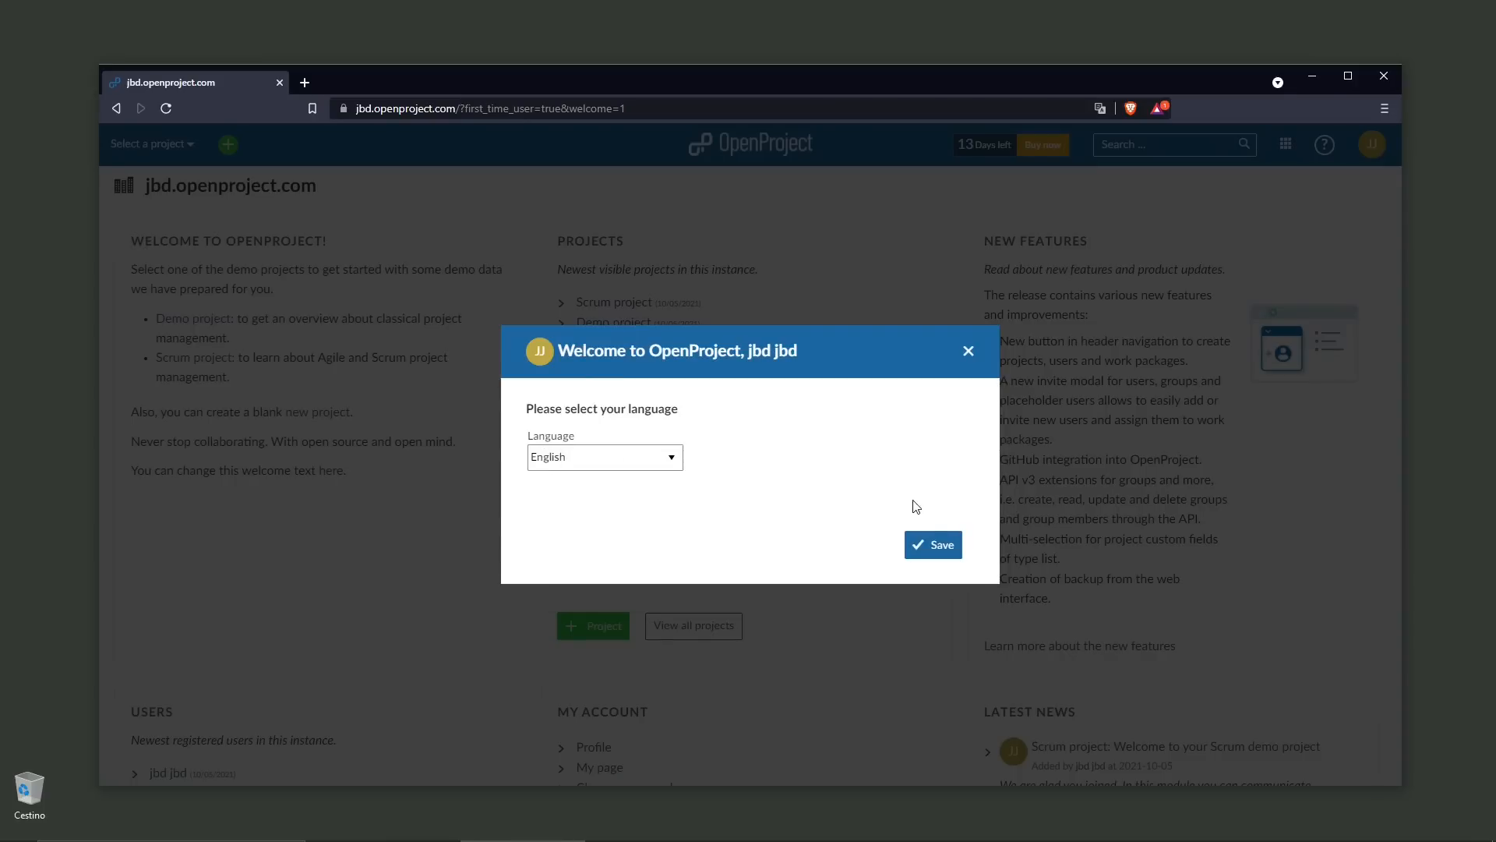
left_click(944, 548)
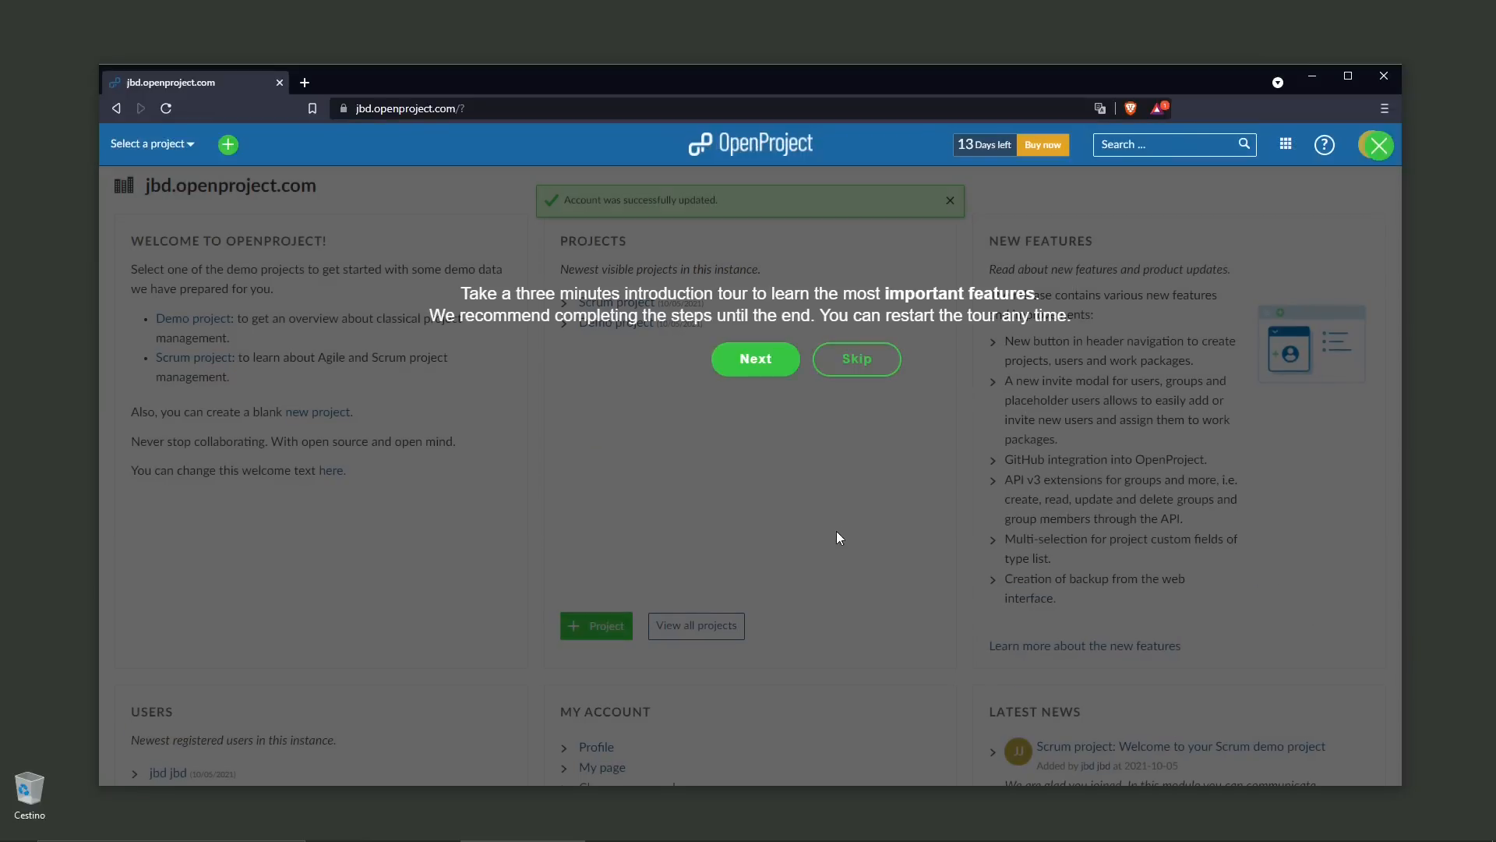
Maximize the browser window and start the introduction tour with the Demo project
double_click(760, 78)
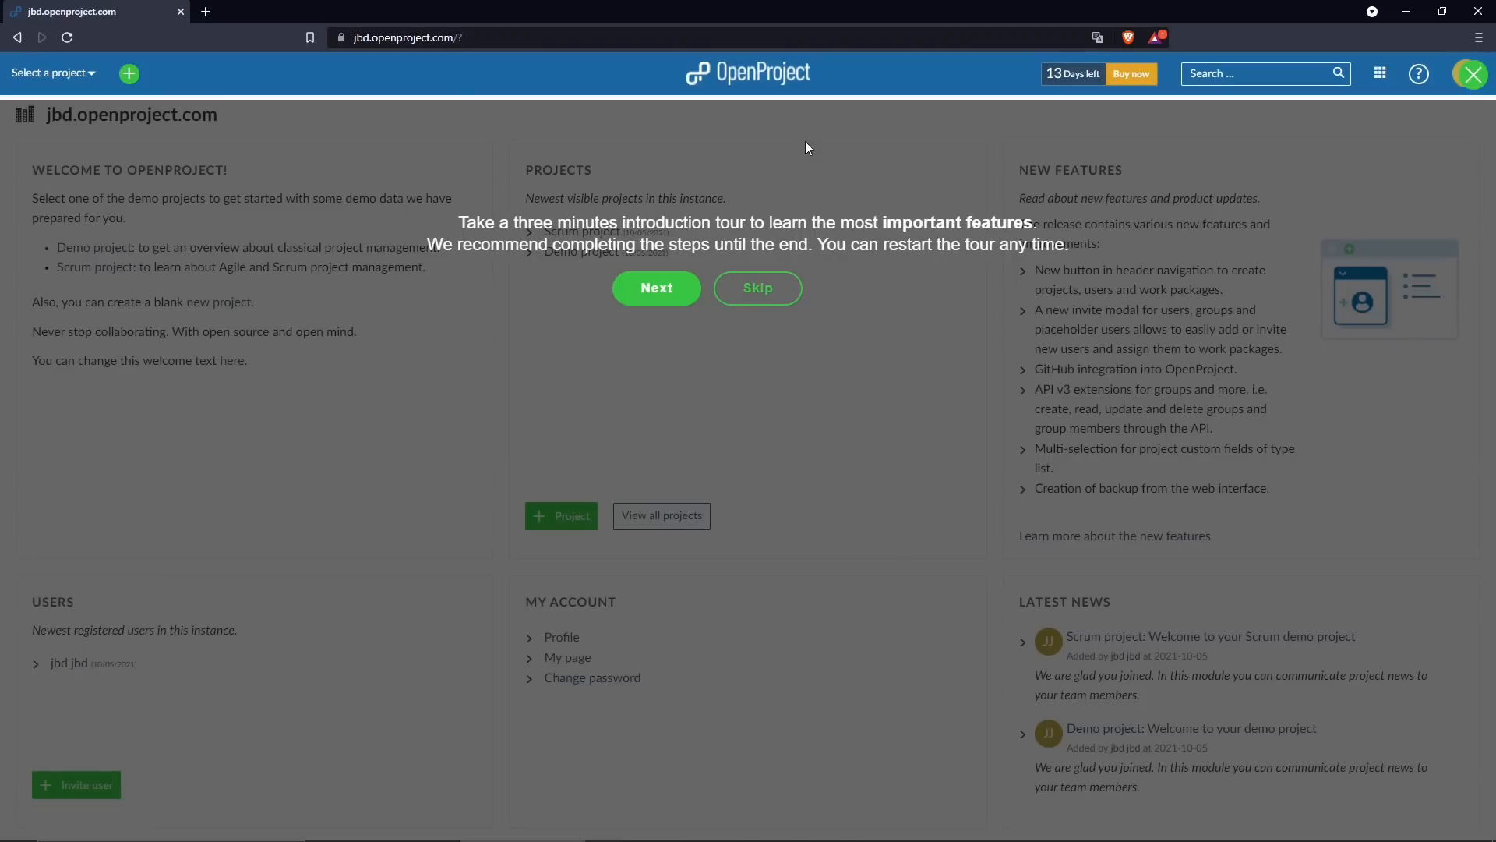
left_click(656, 290)
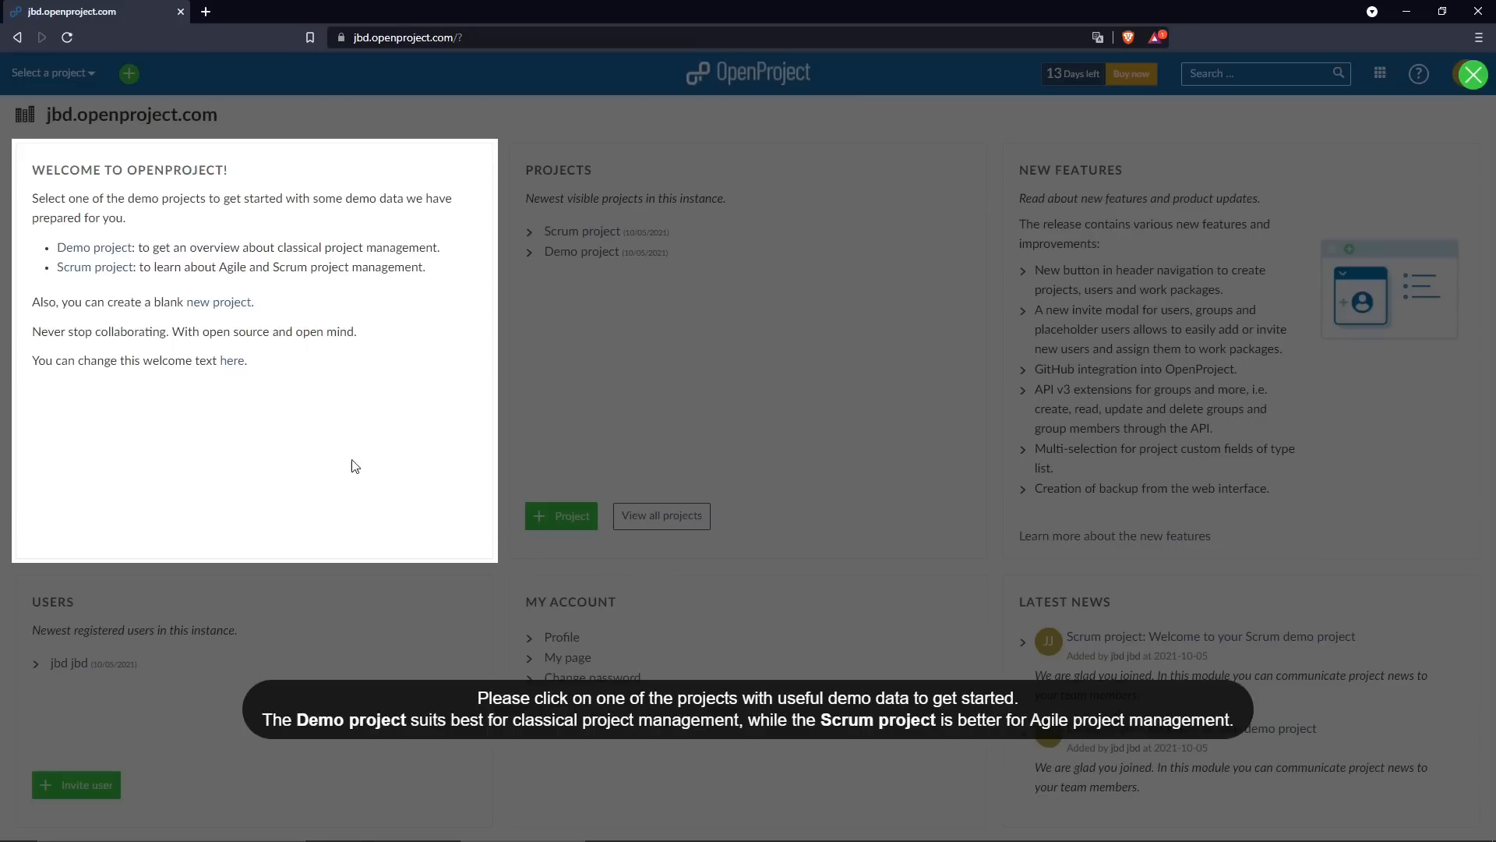
left_click(109, 253)
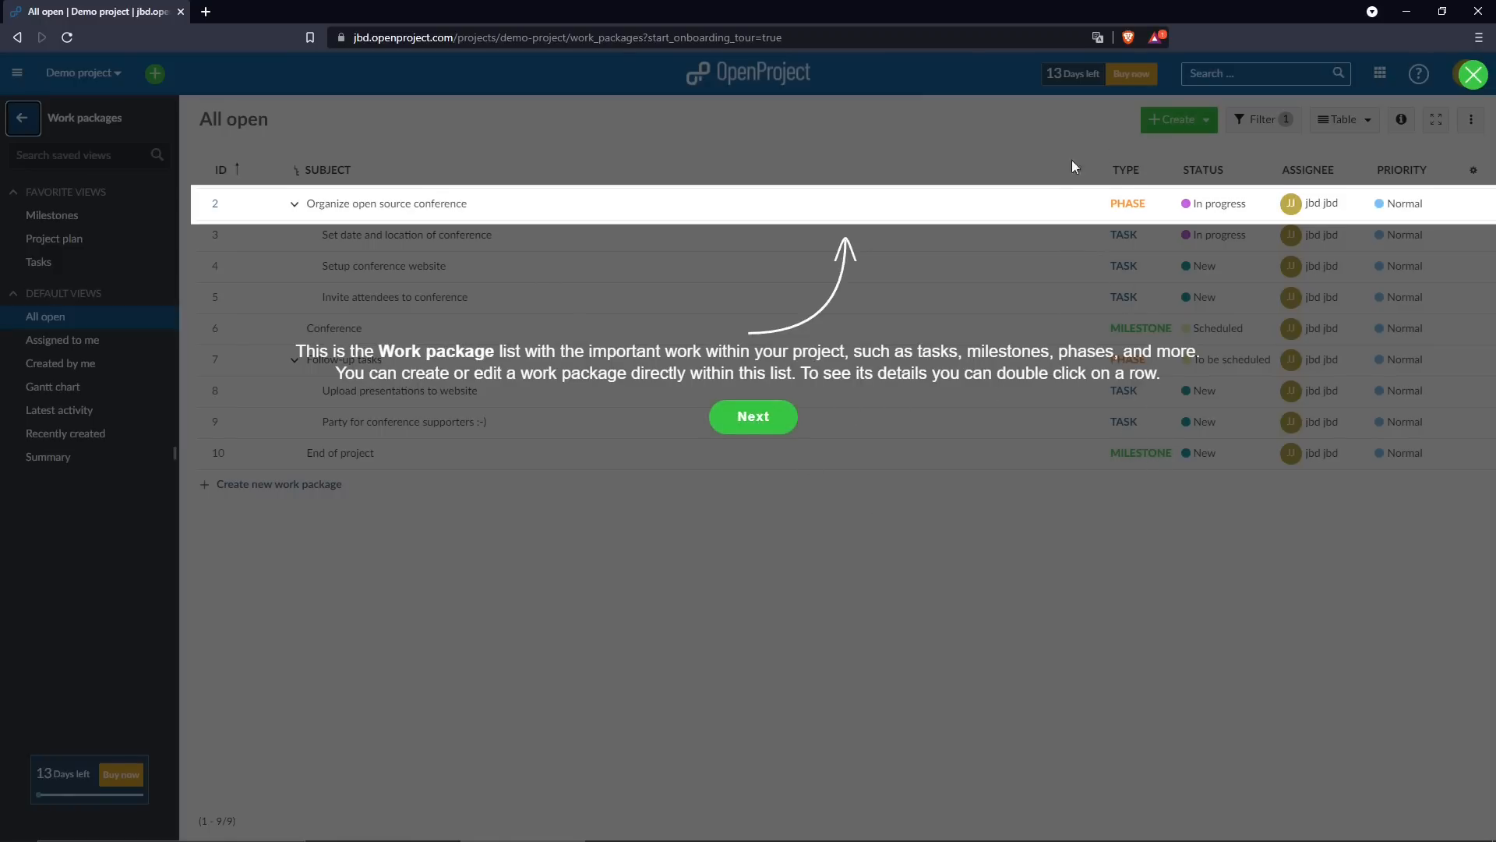
Advance the tour through the work package list, details and creation hints to the project's Gantt chart
left_click(778, 428)
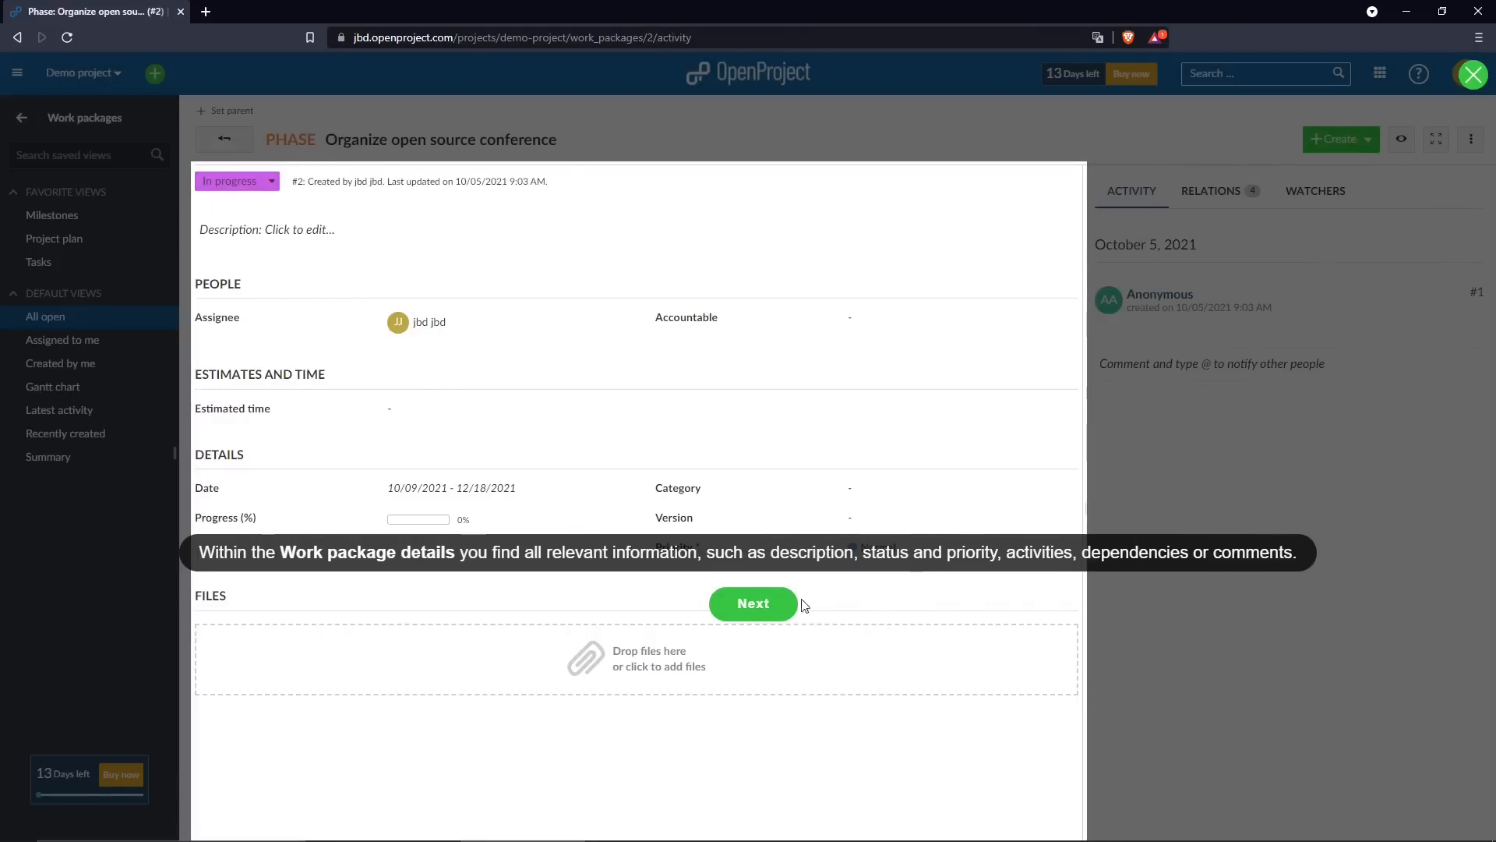
left_click(747, 612)
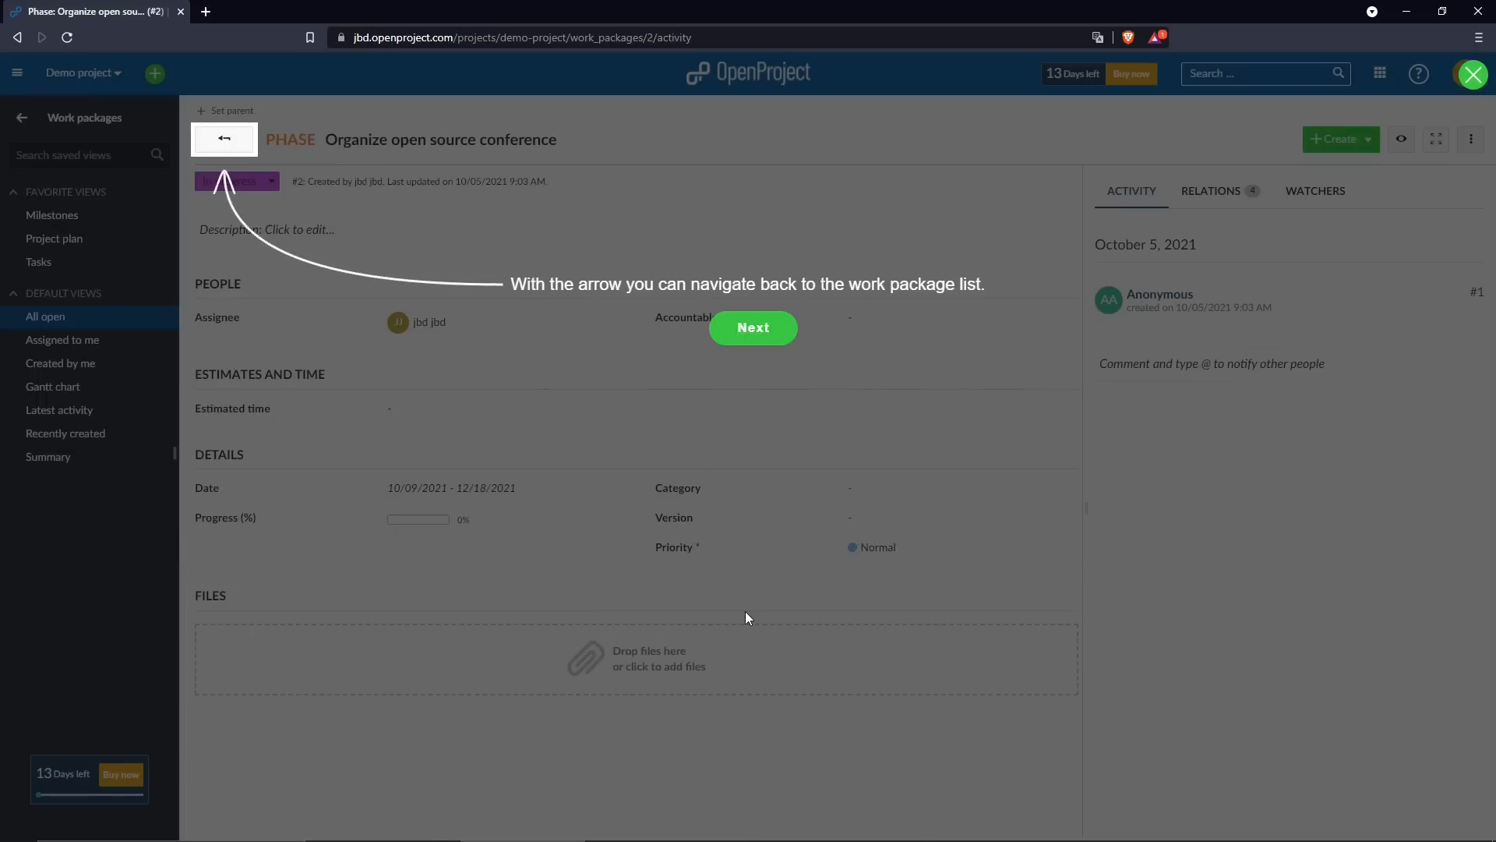
left_click(764, 341)
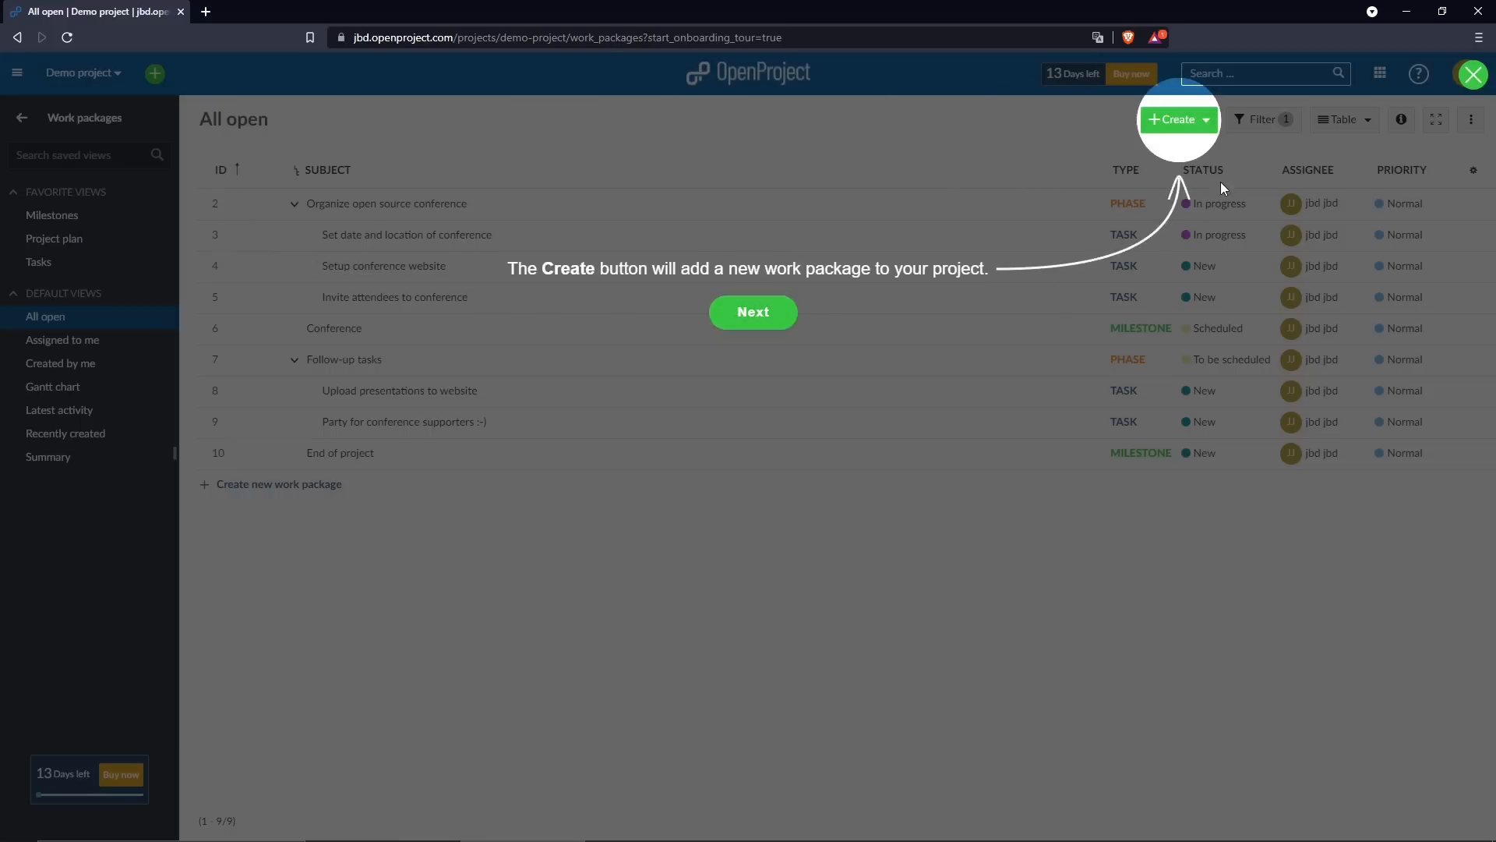
left_click(768, 318)
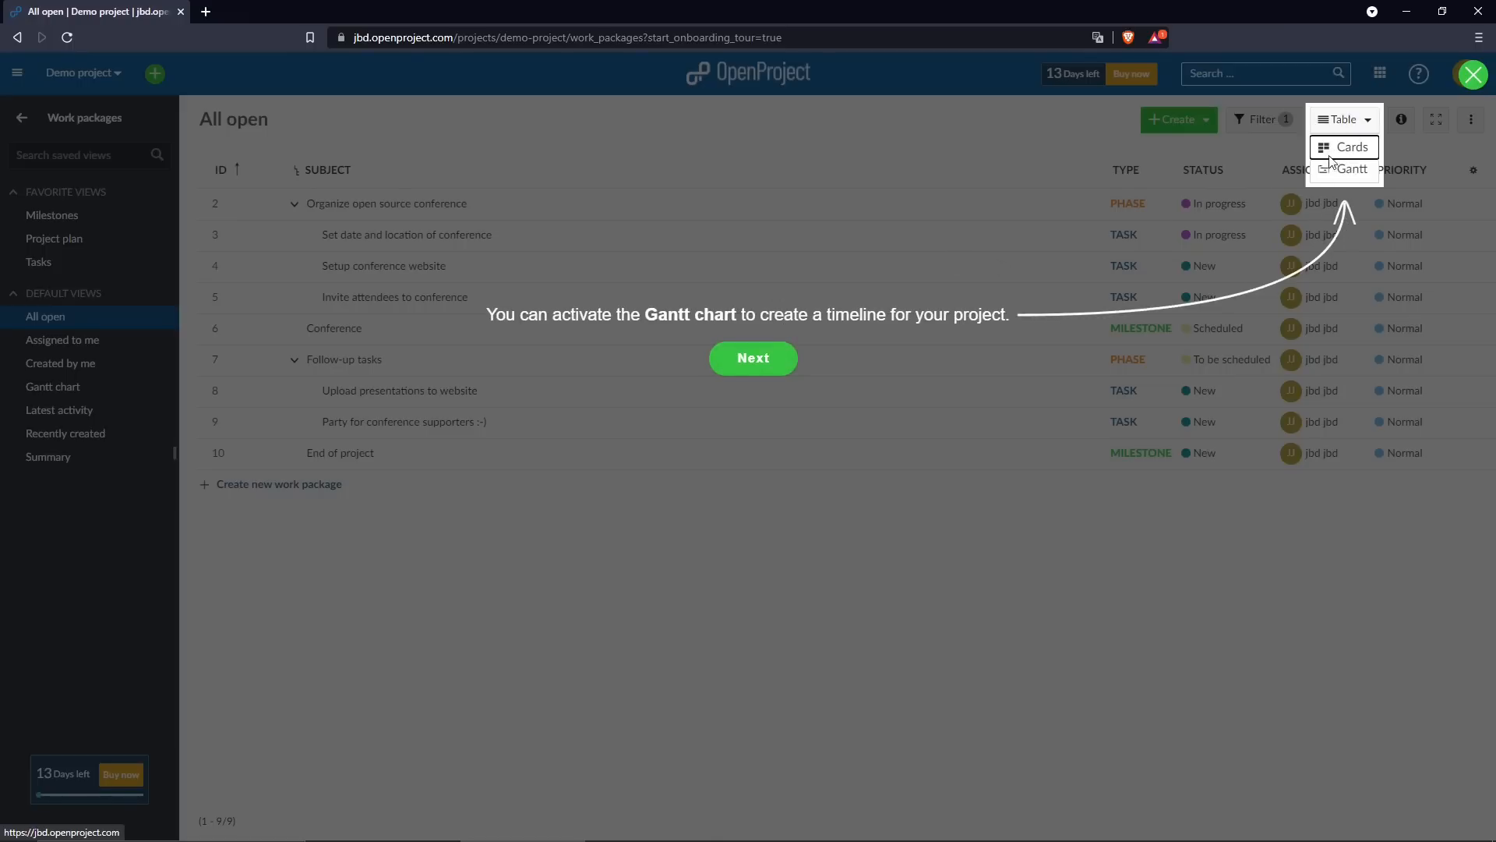
left_click(780, 368)
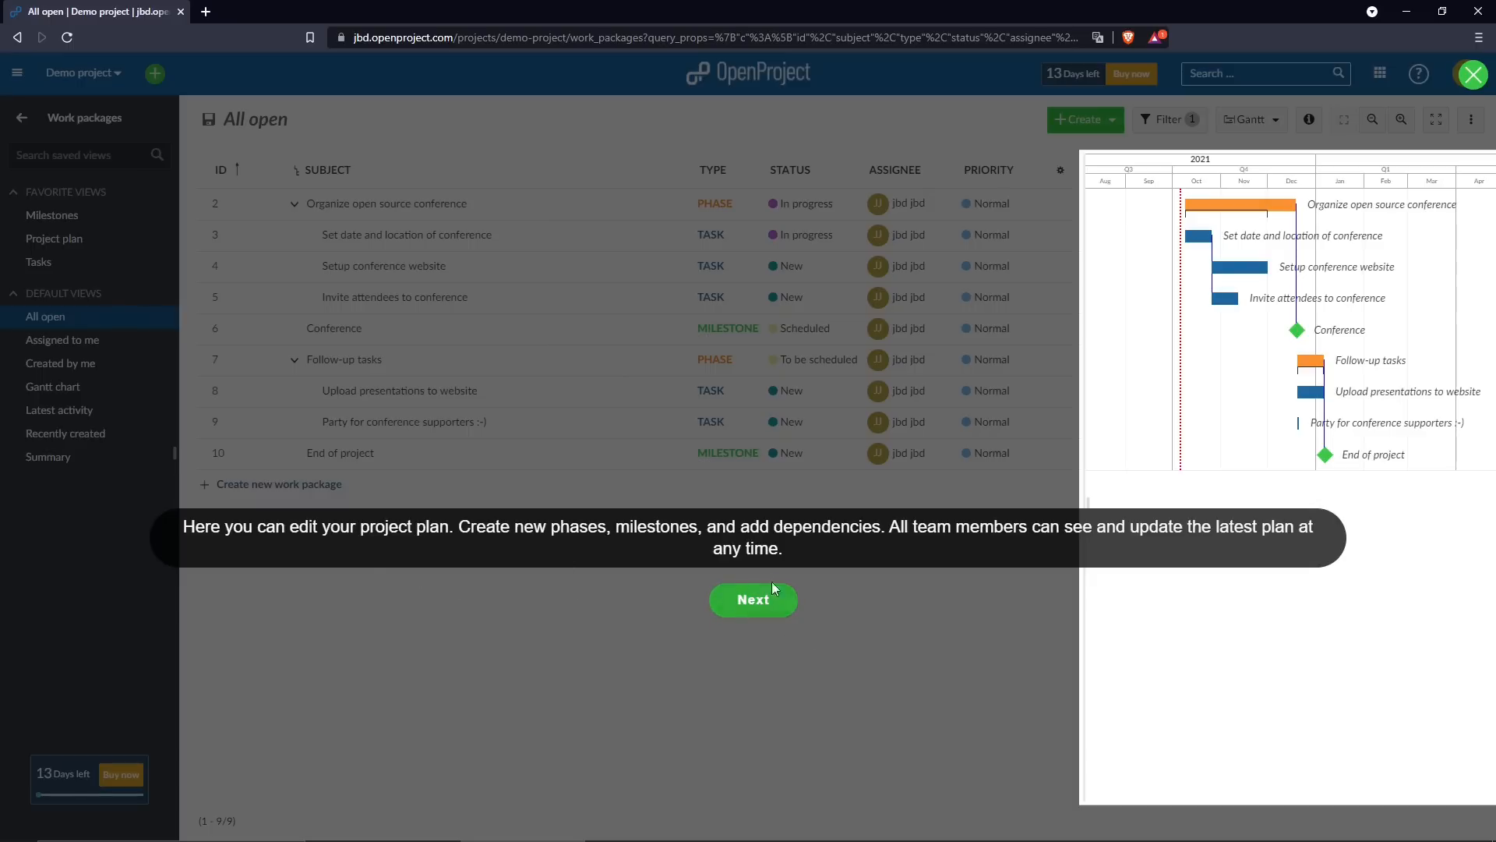
Continue the tour past the Gantt chart and main menu hints into the Kanban board
left_click(771, 604)
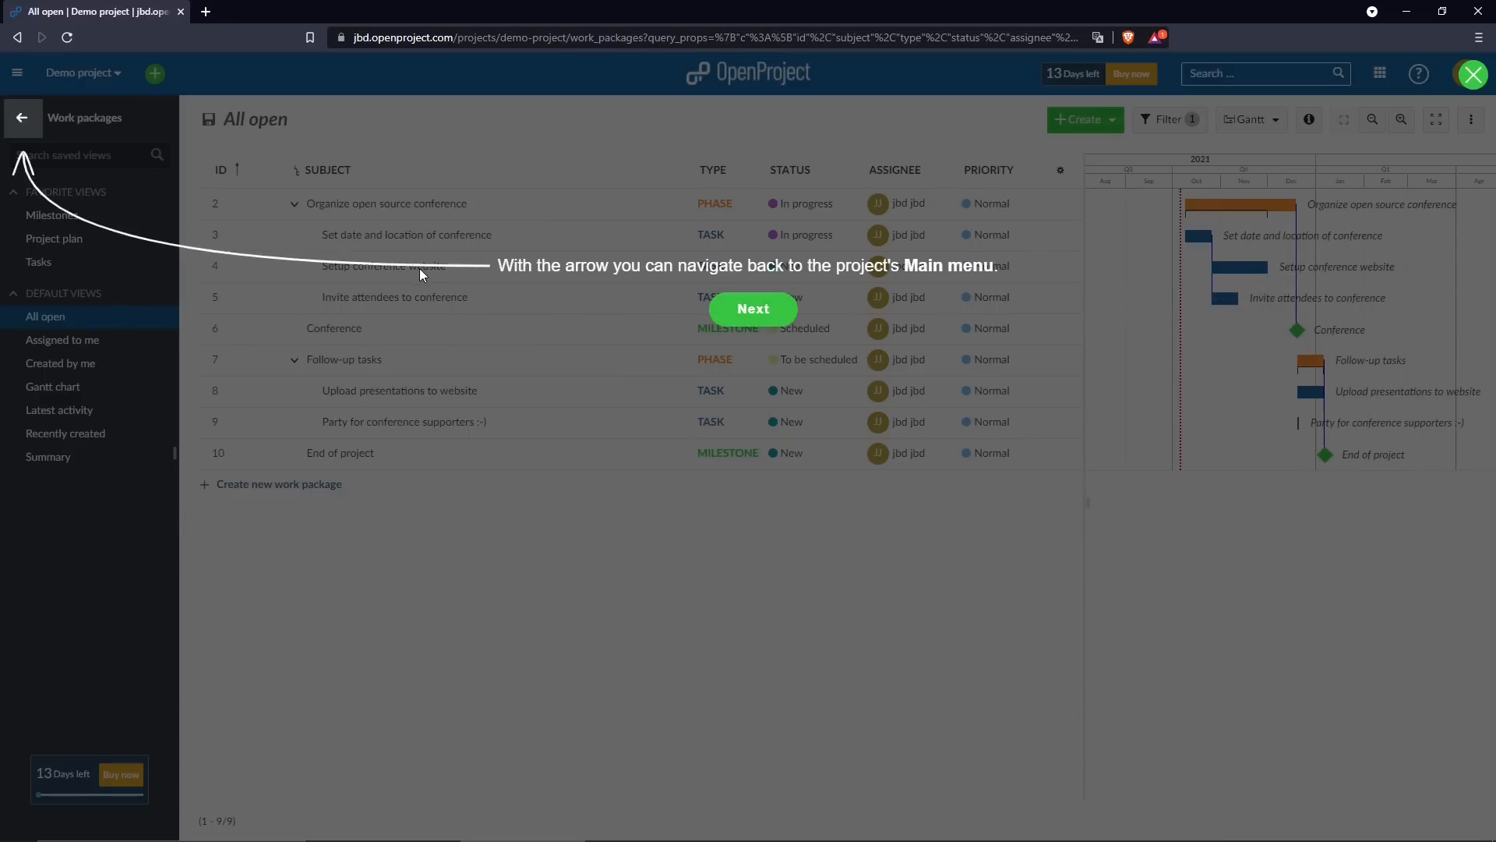
left_click(773, 312)
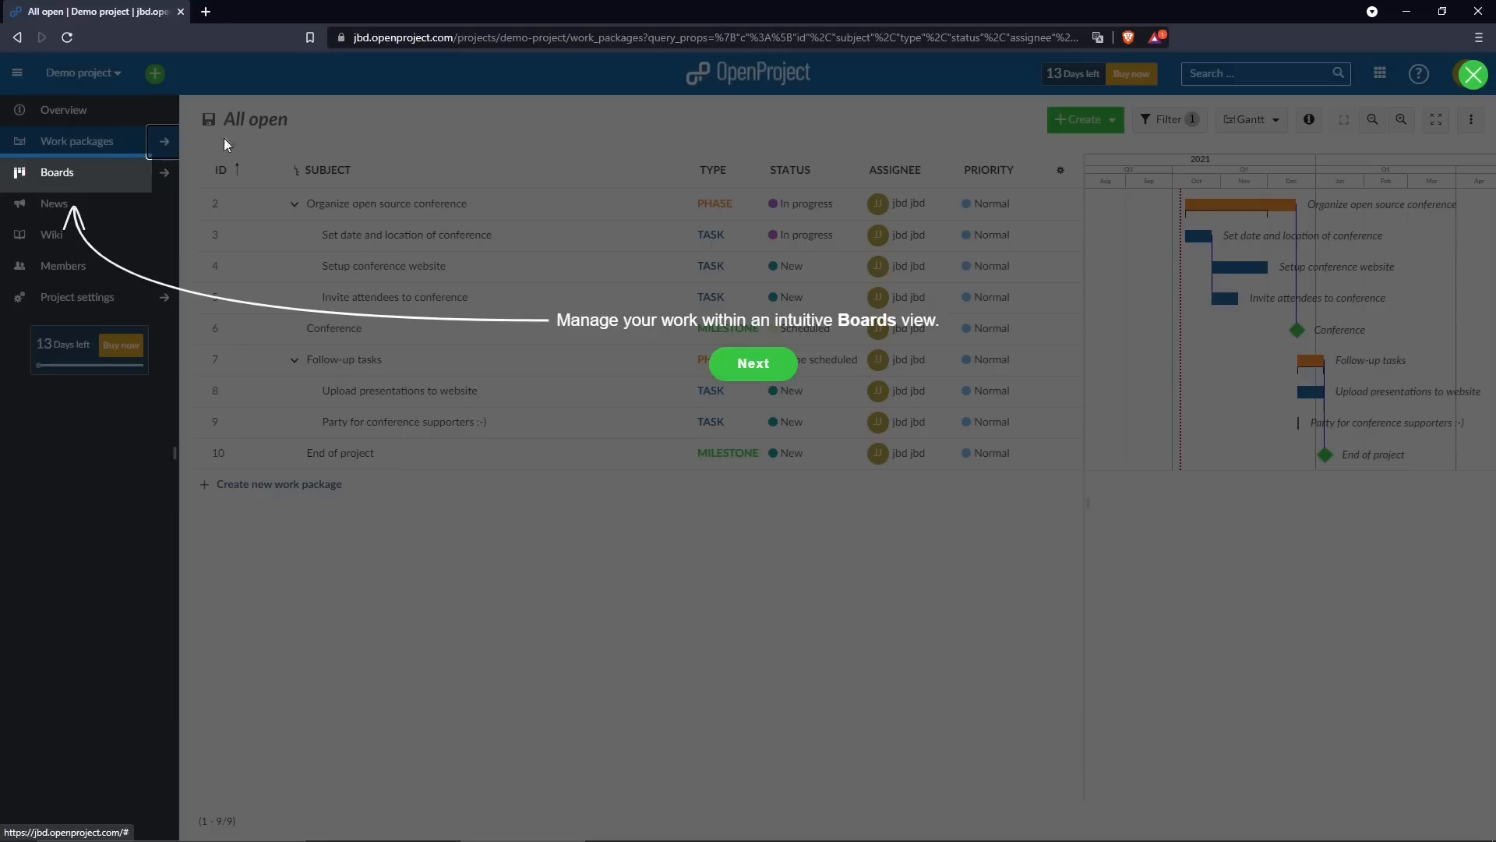
left_click(746, 374)
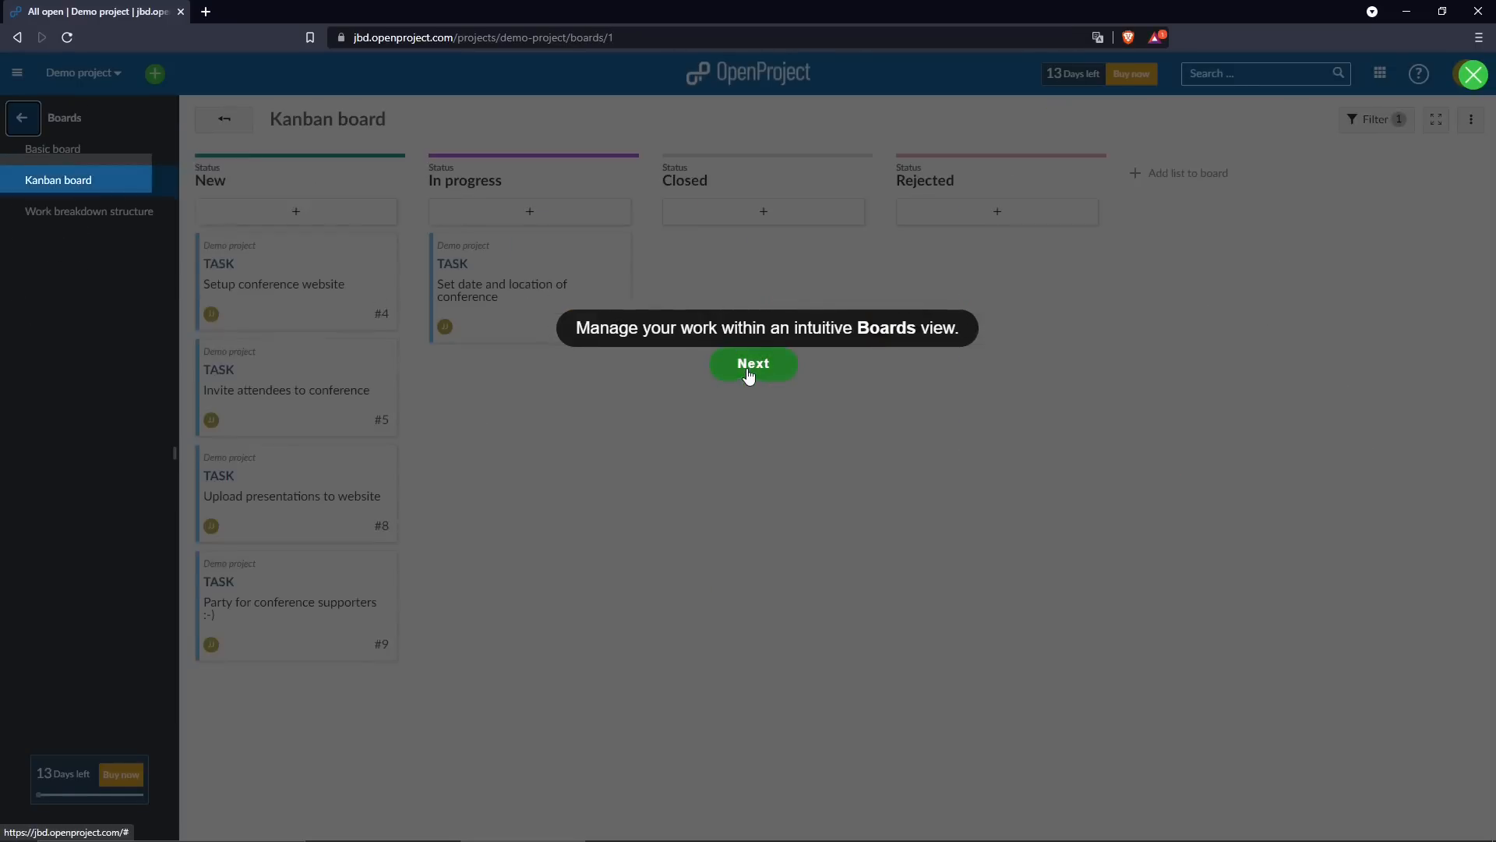
Go through the tour's Kanban board hints on lists, adding cards and moving cards, up to the Members hint
left_click(747, 373)
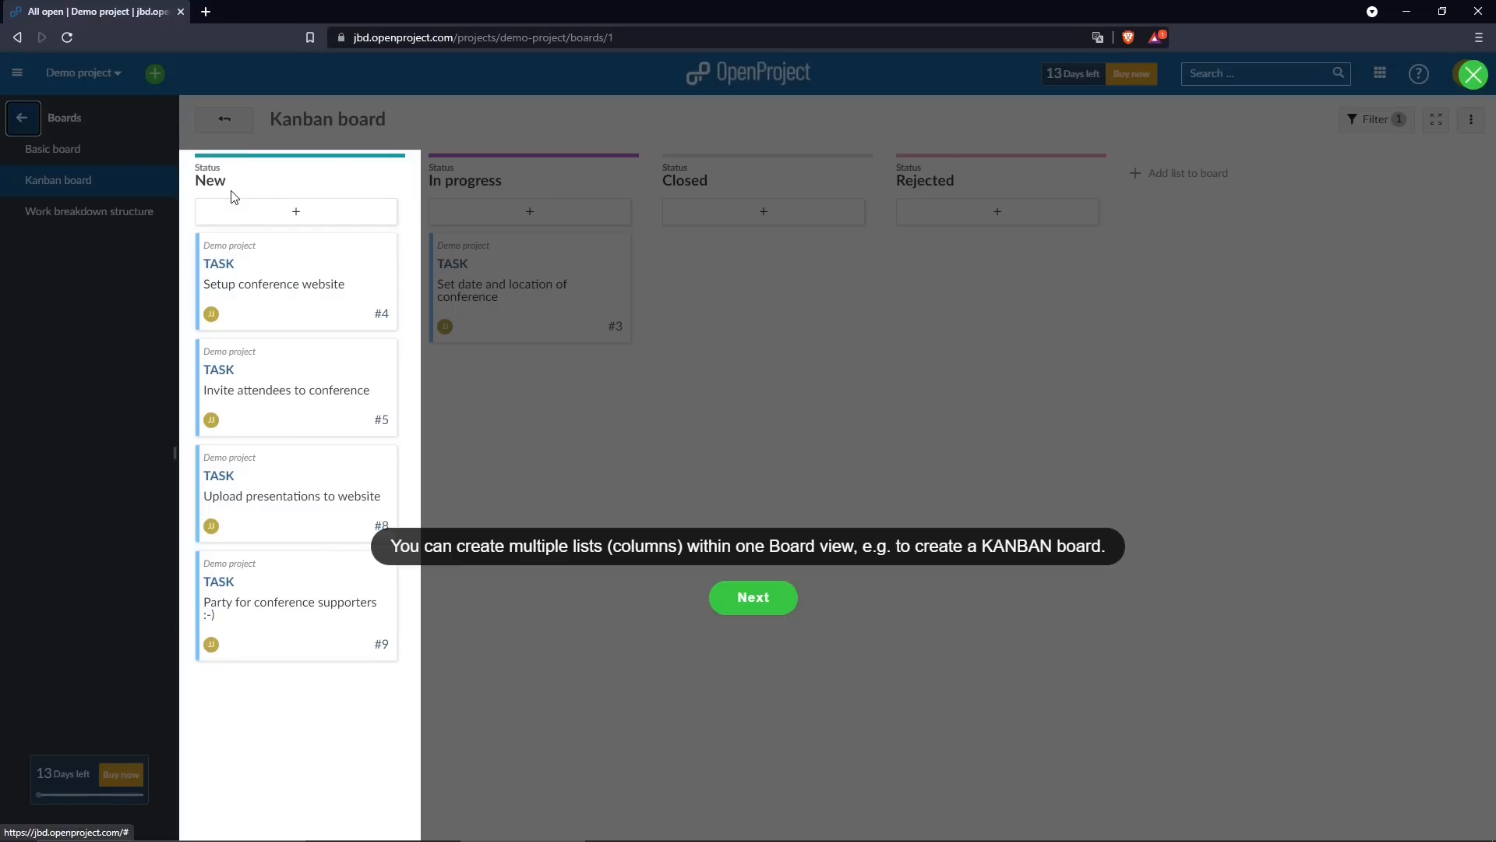
left_click(770, 609)
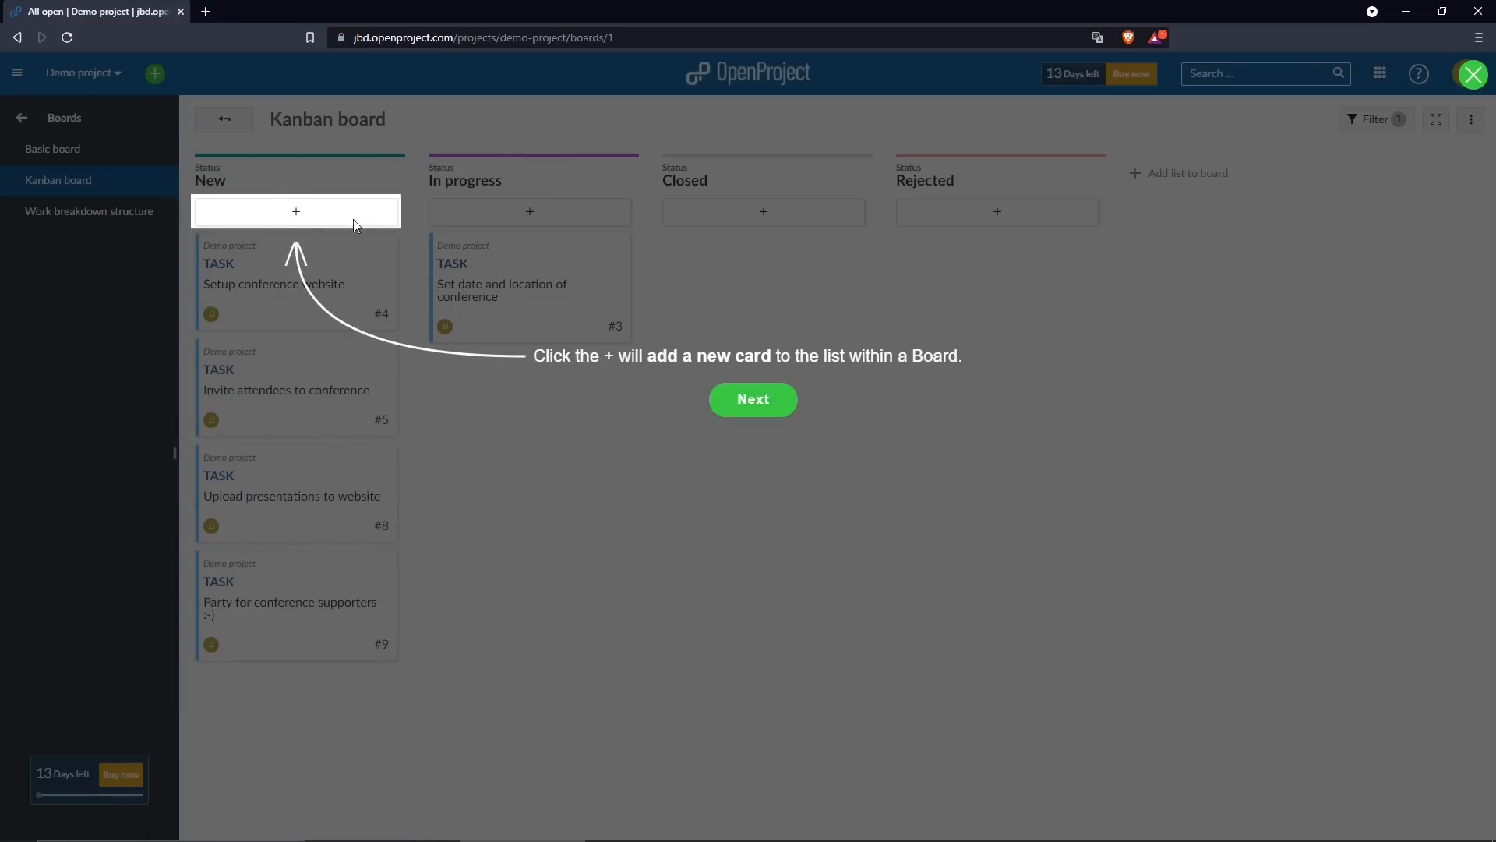
left_click(762, 400)
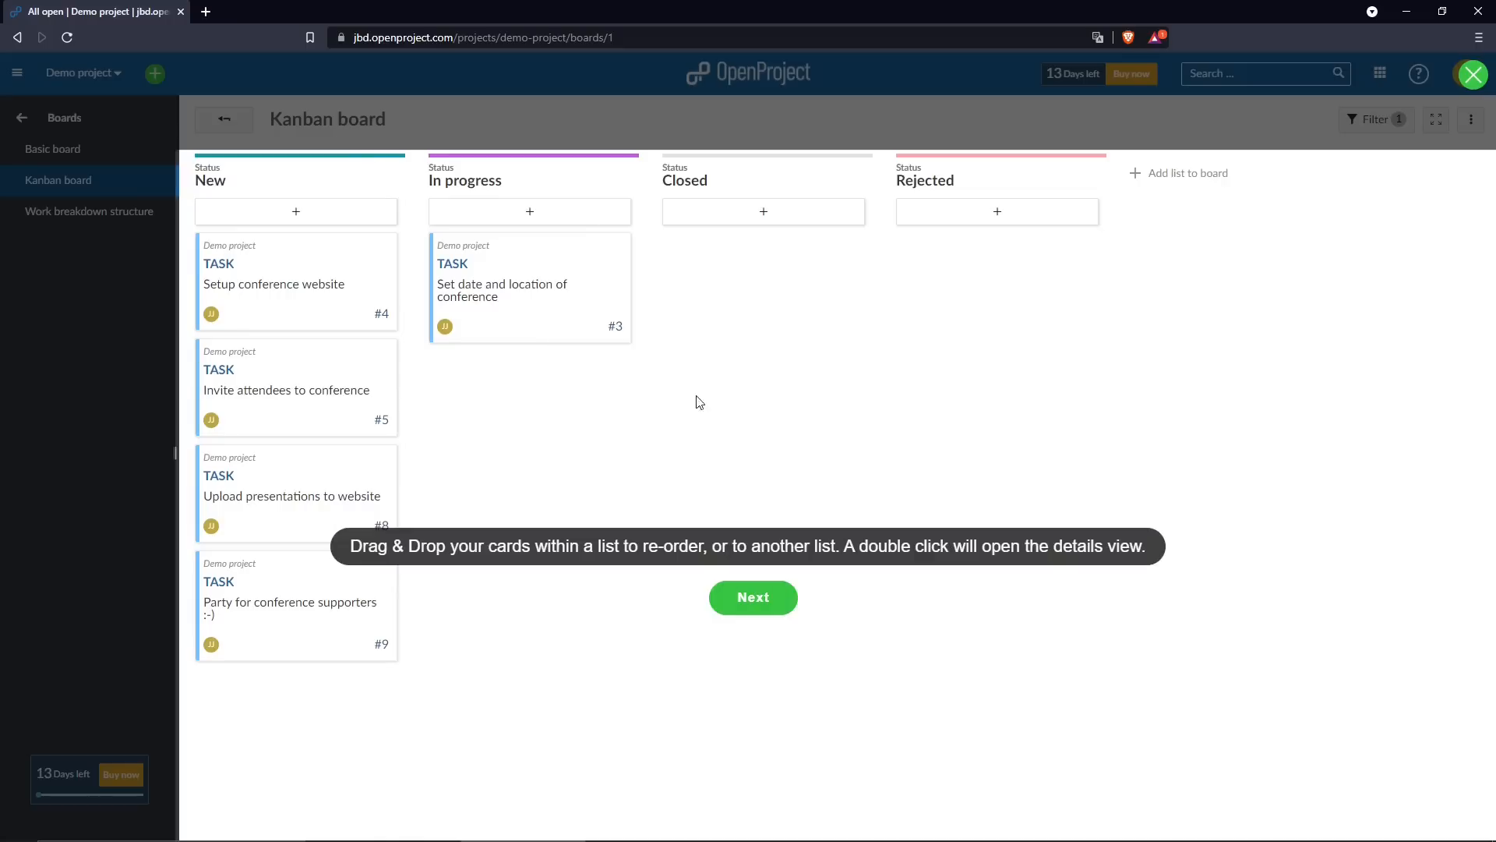
left_click(762, 601)
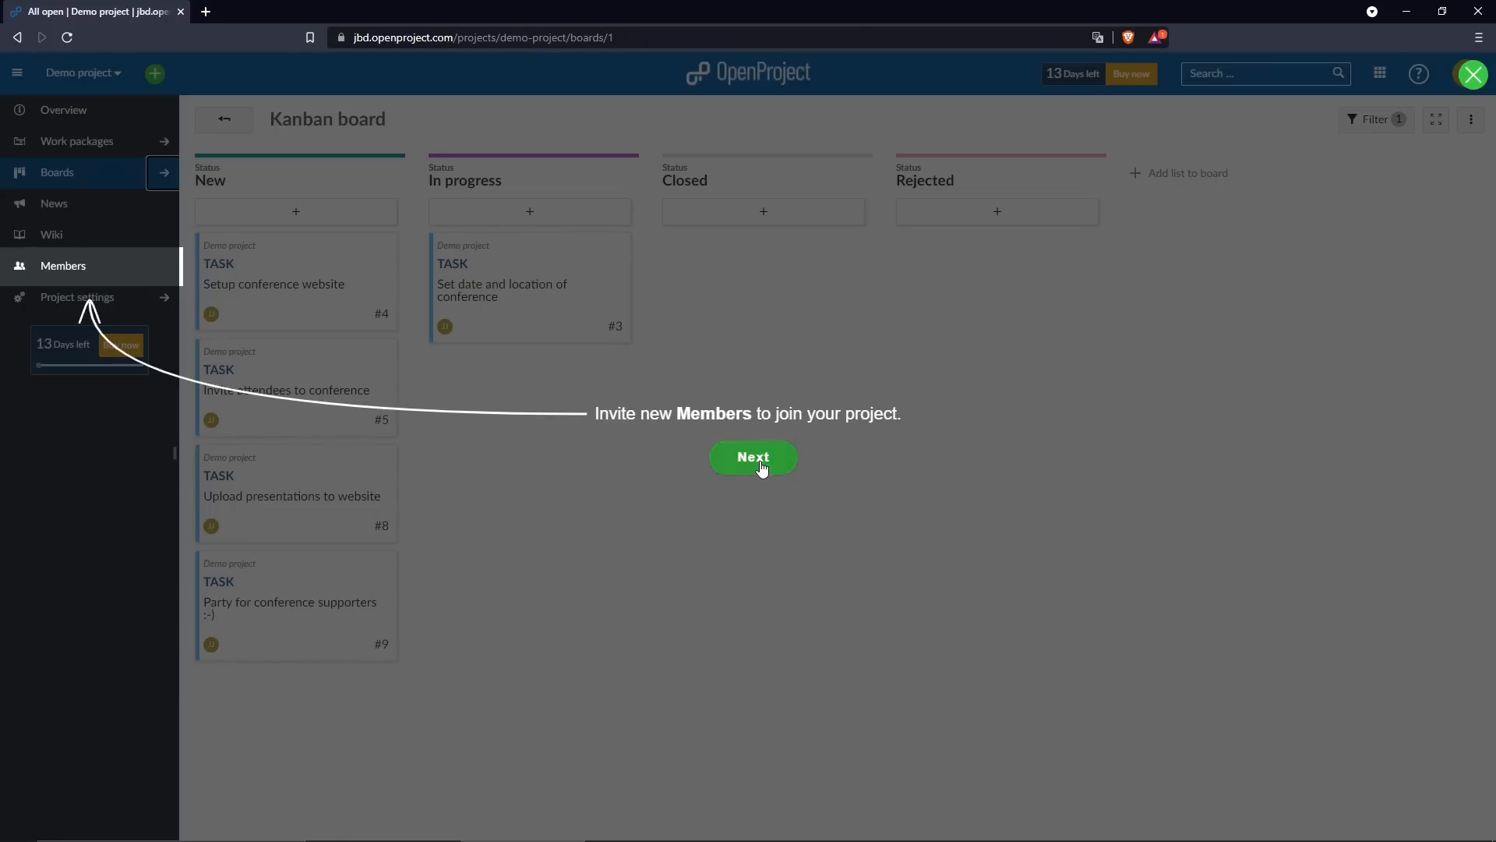
Continue the tour past the Members, Wiki, project creation and Help menu hints and finish it
left_click(764, 461)
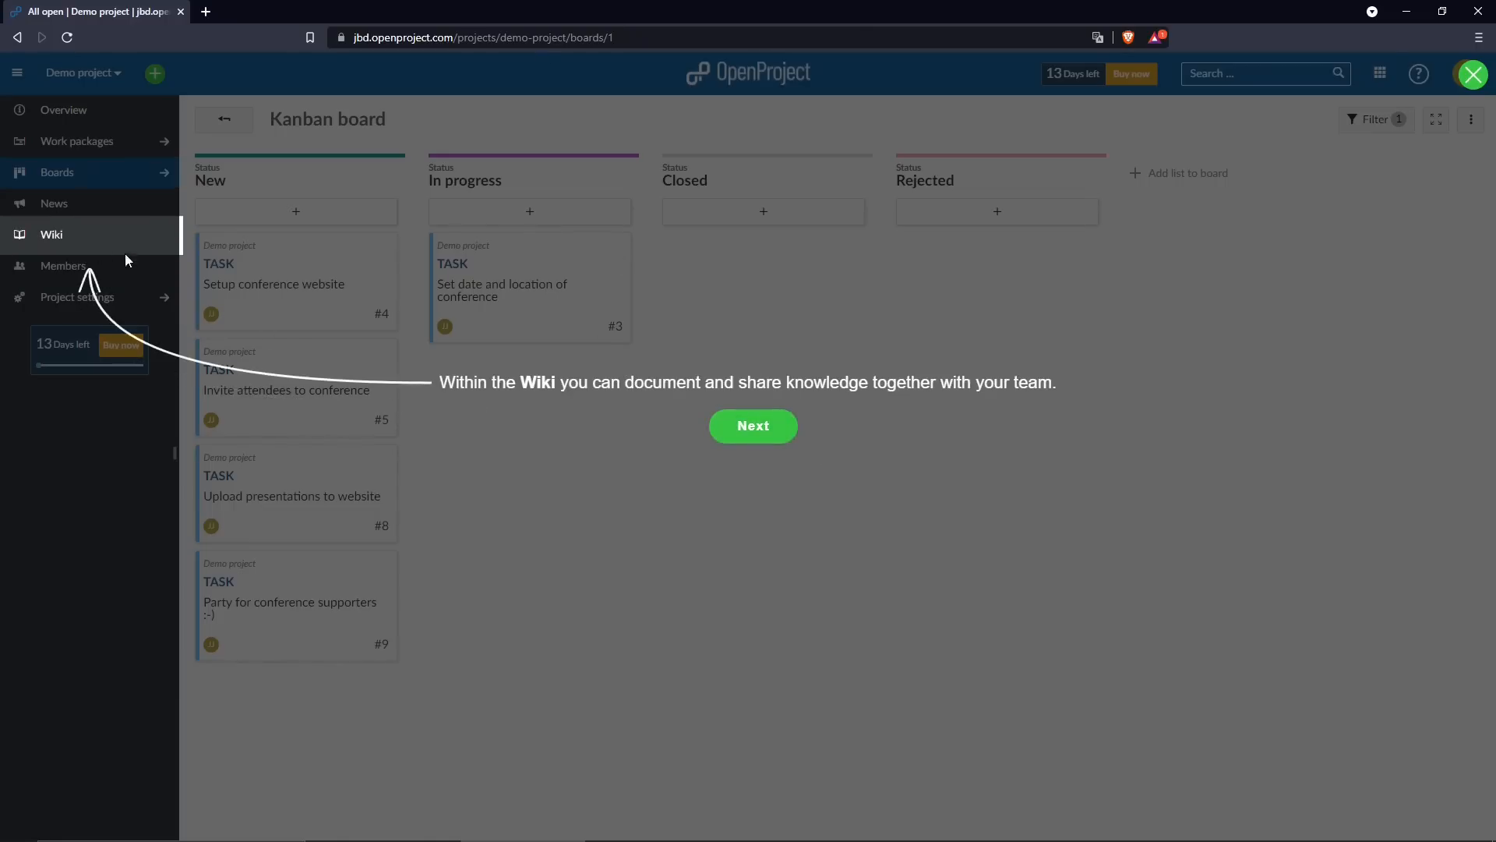
left_click(767, 431)
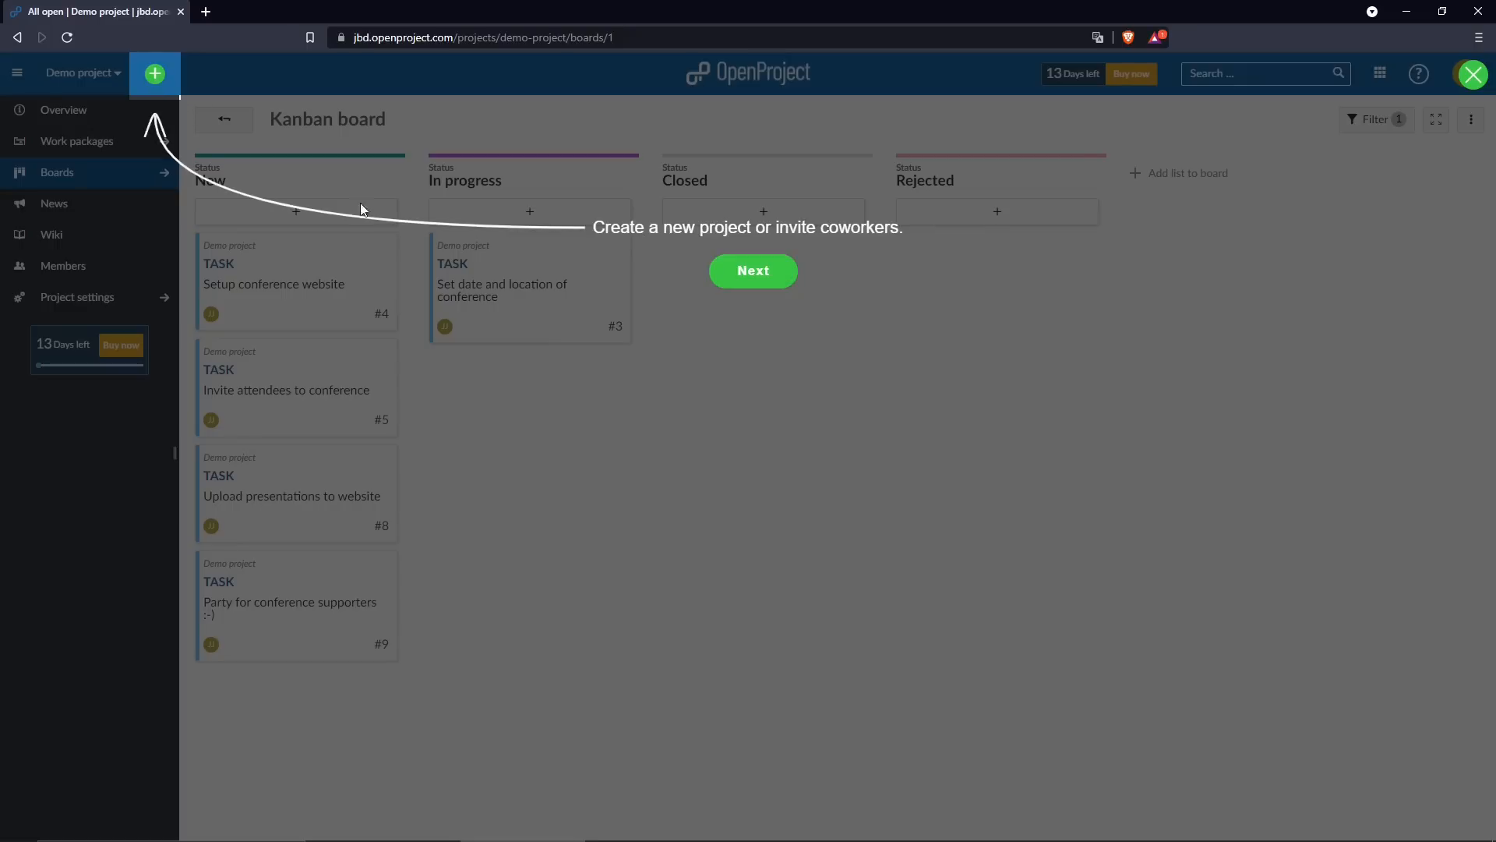
left_click(756, 264)
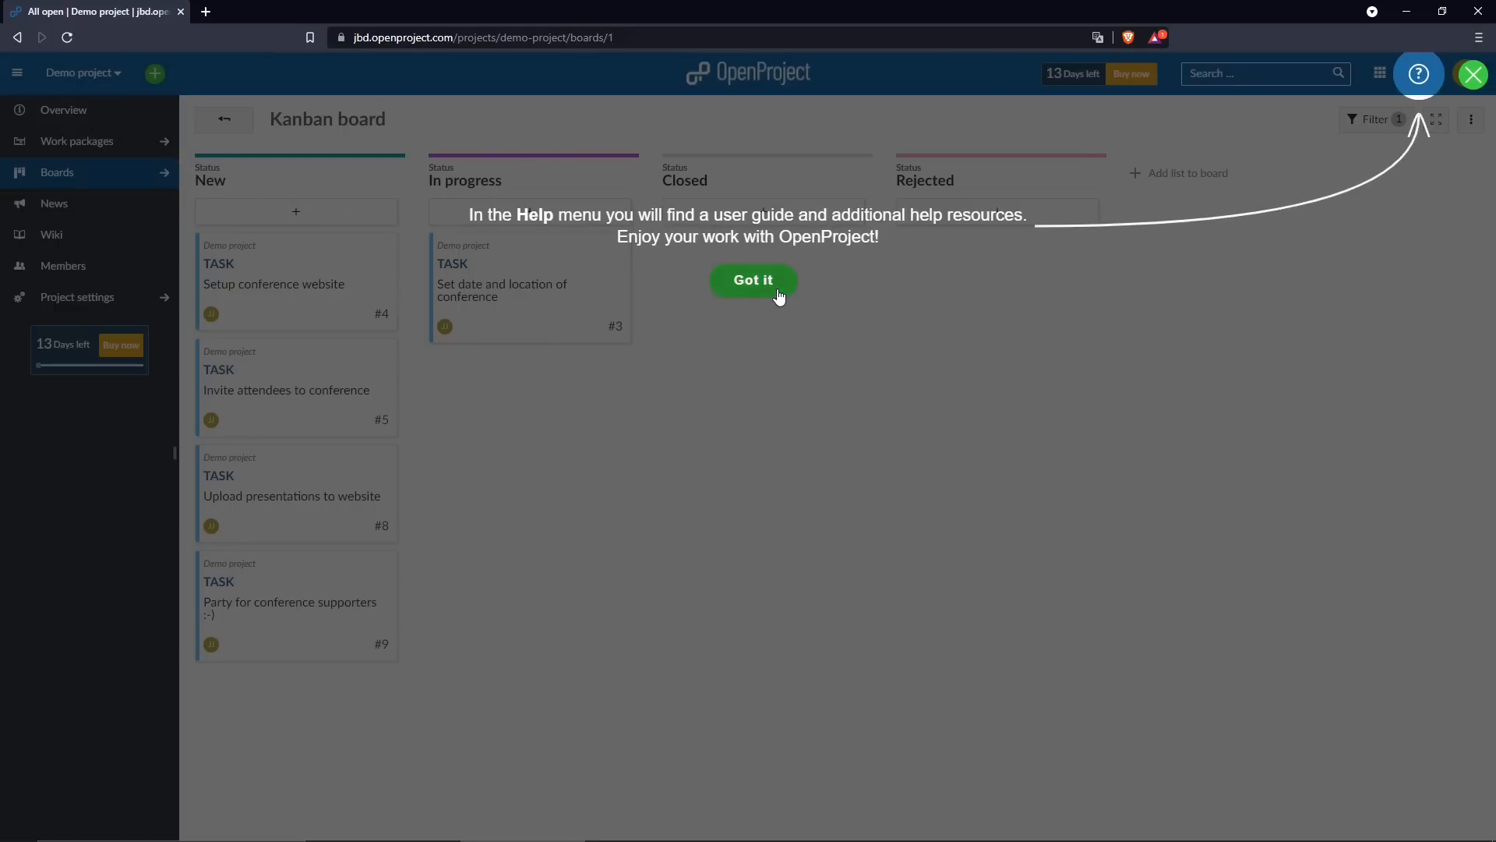
left_click(774, 290)
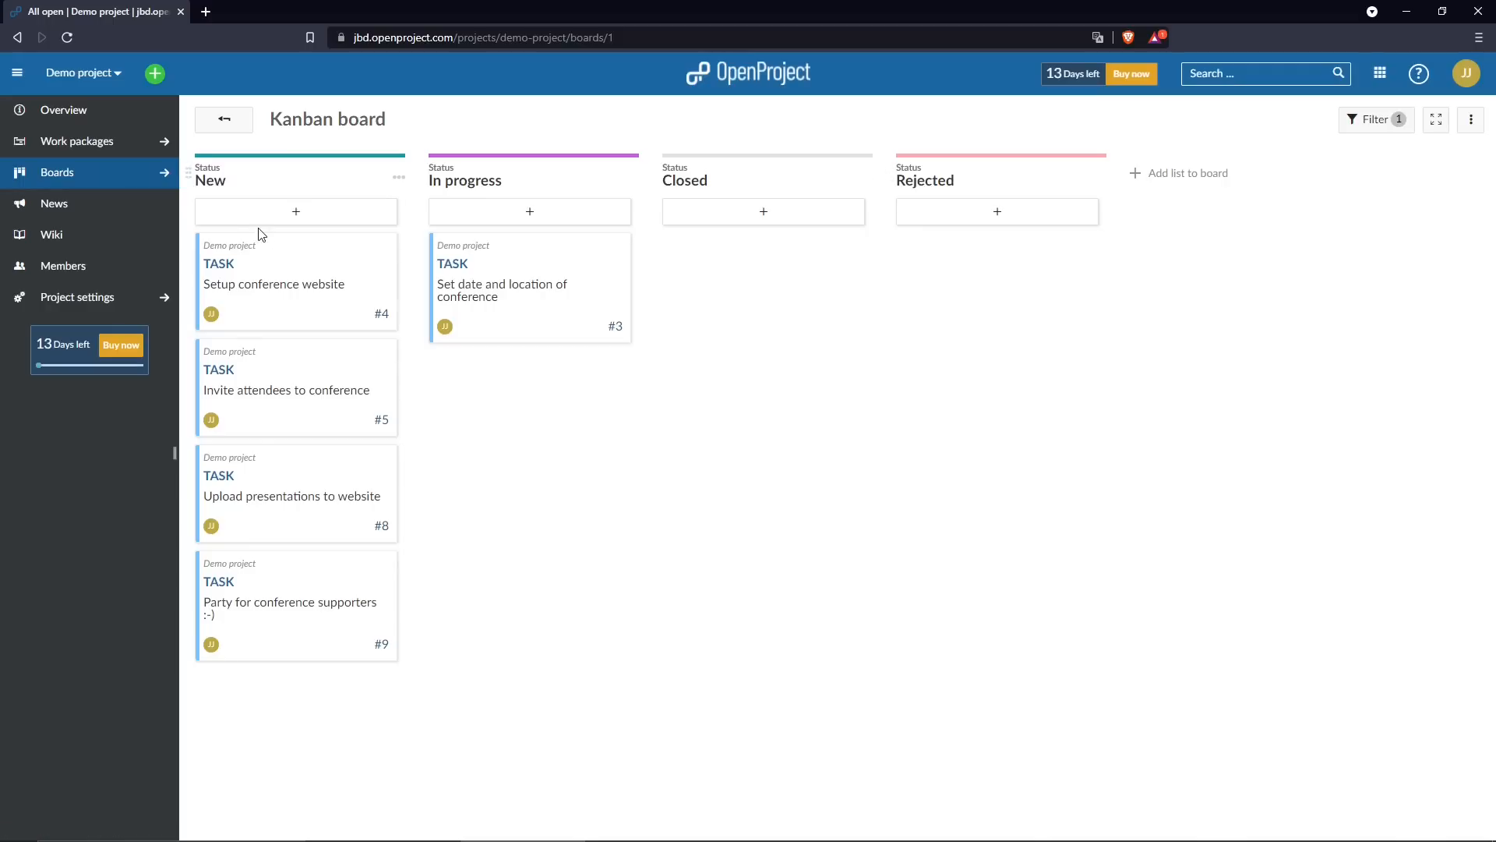
Add a task card named Test 1 to the New list and move it to the Rejected list
left_click(300, 215)
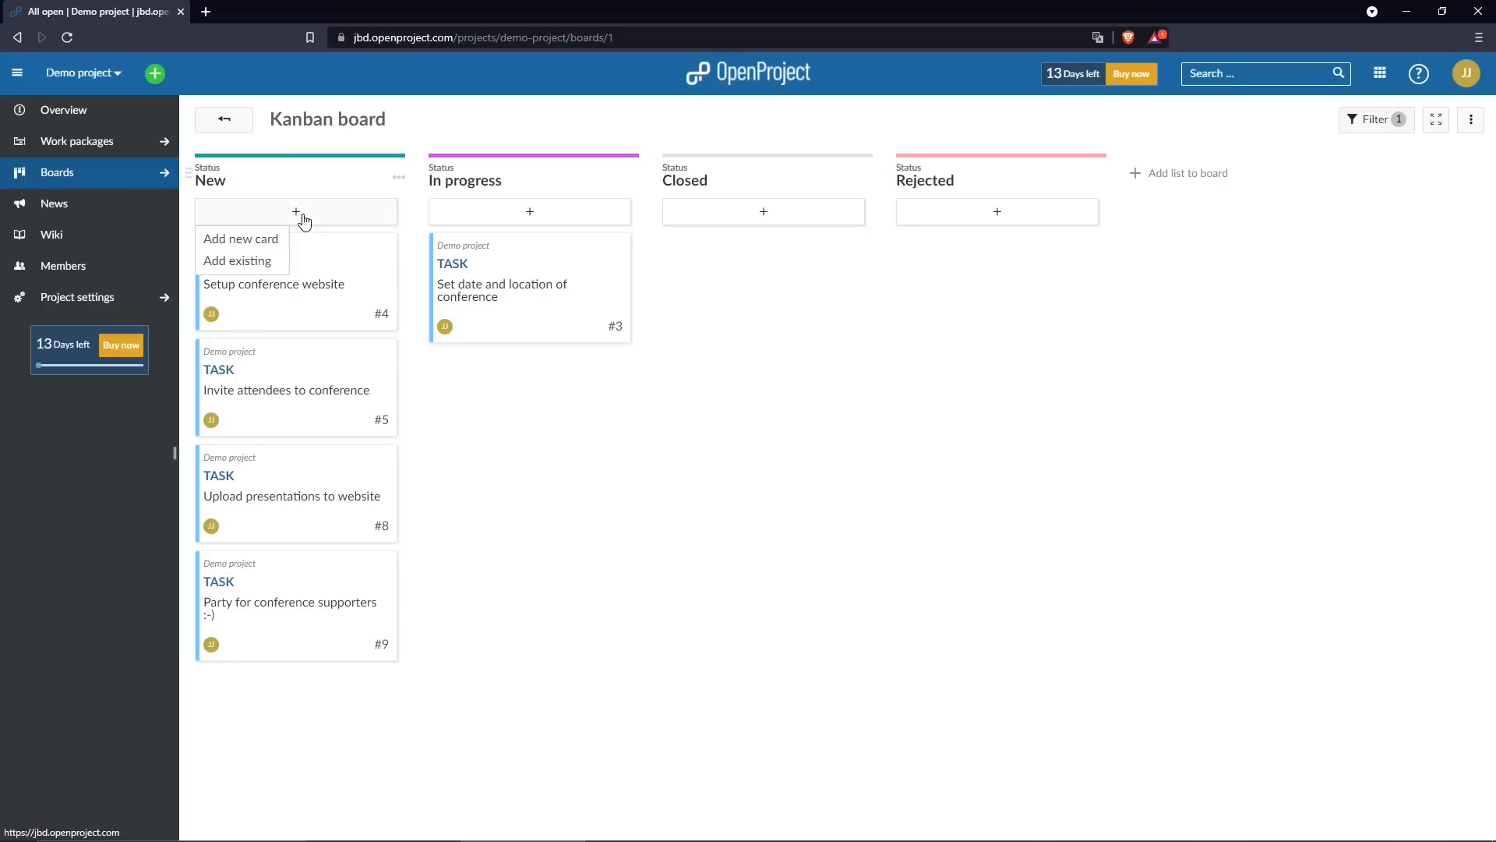
left_click(238, 246)
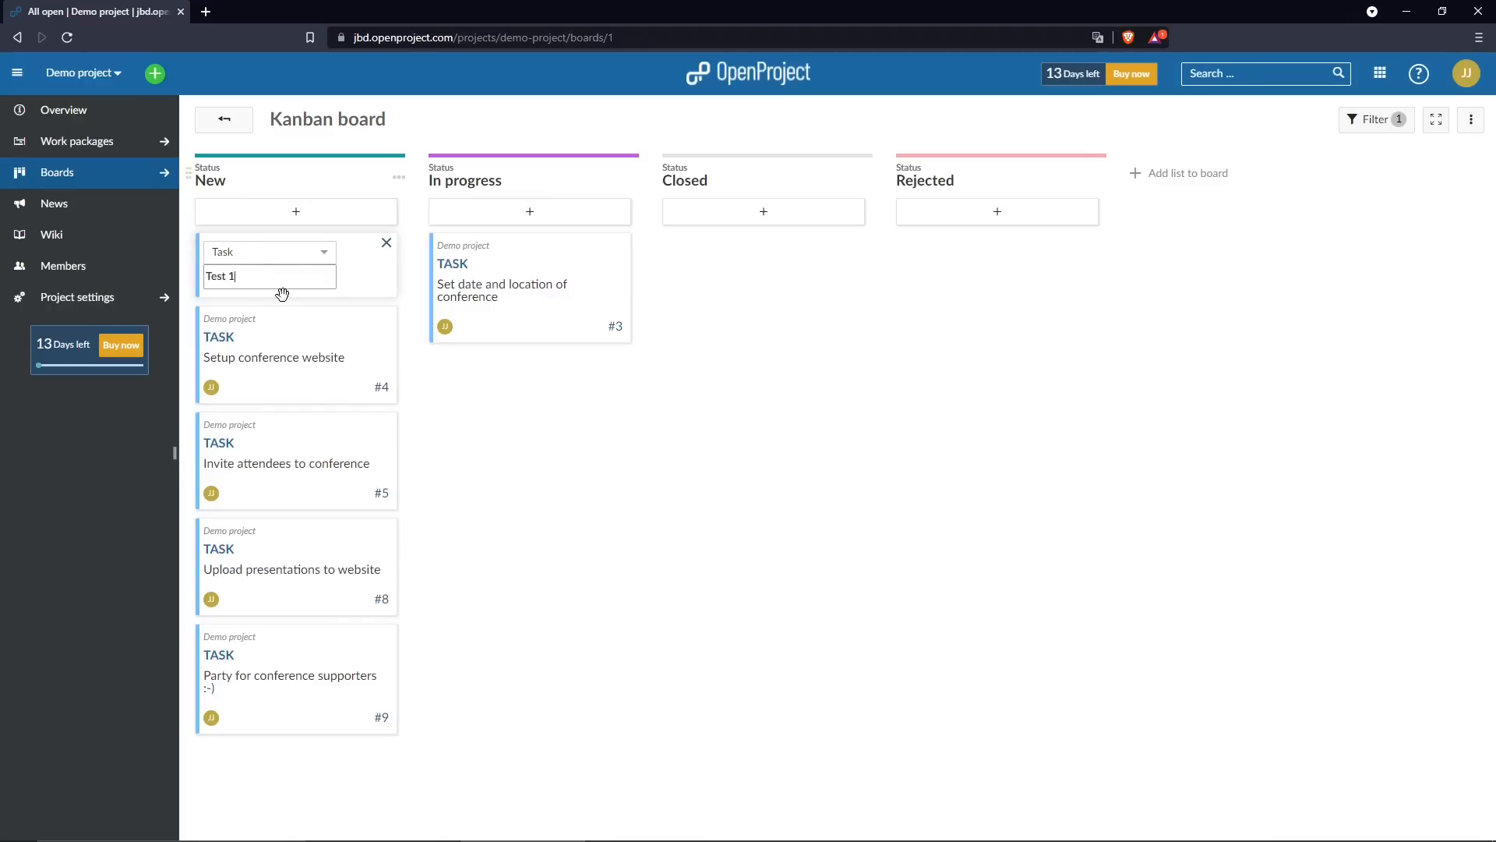
key("Return")
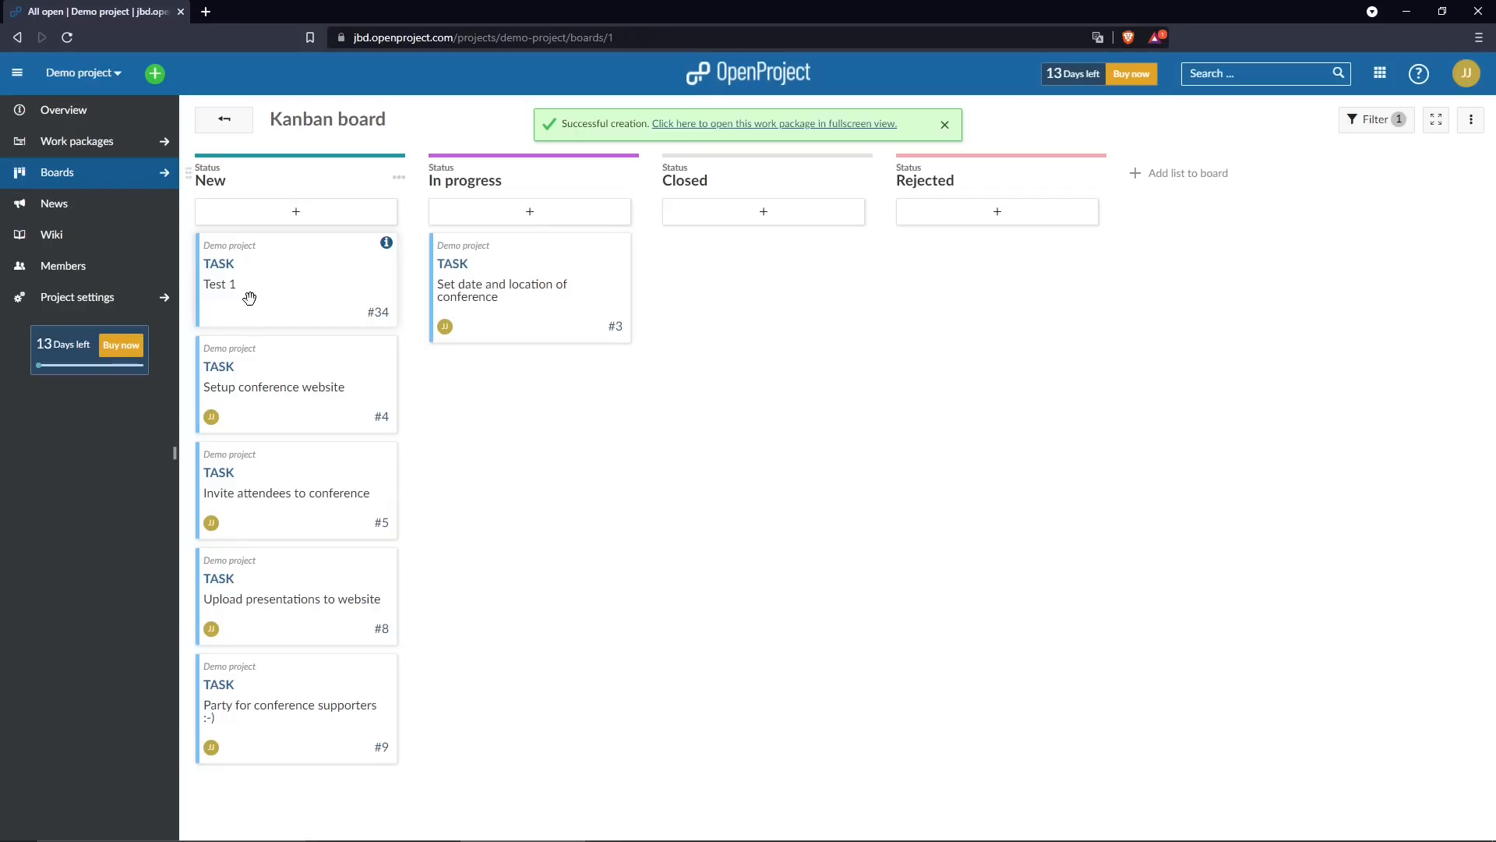
left_click_drag(239, 269, 986, 281)
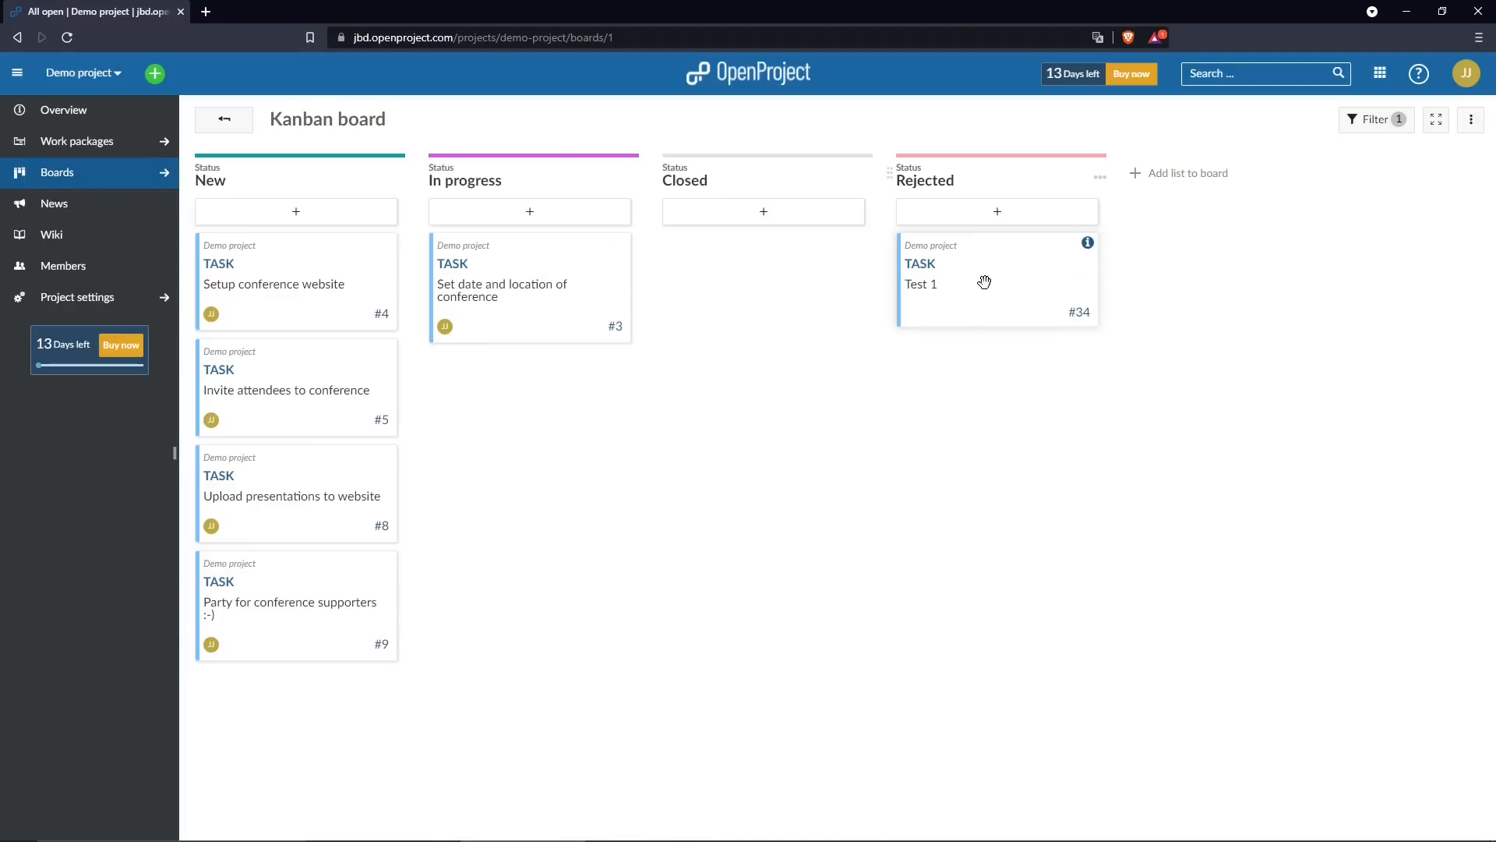
Add a list for the In testing status to the Kanban board
left_click(1171, 181)
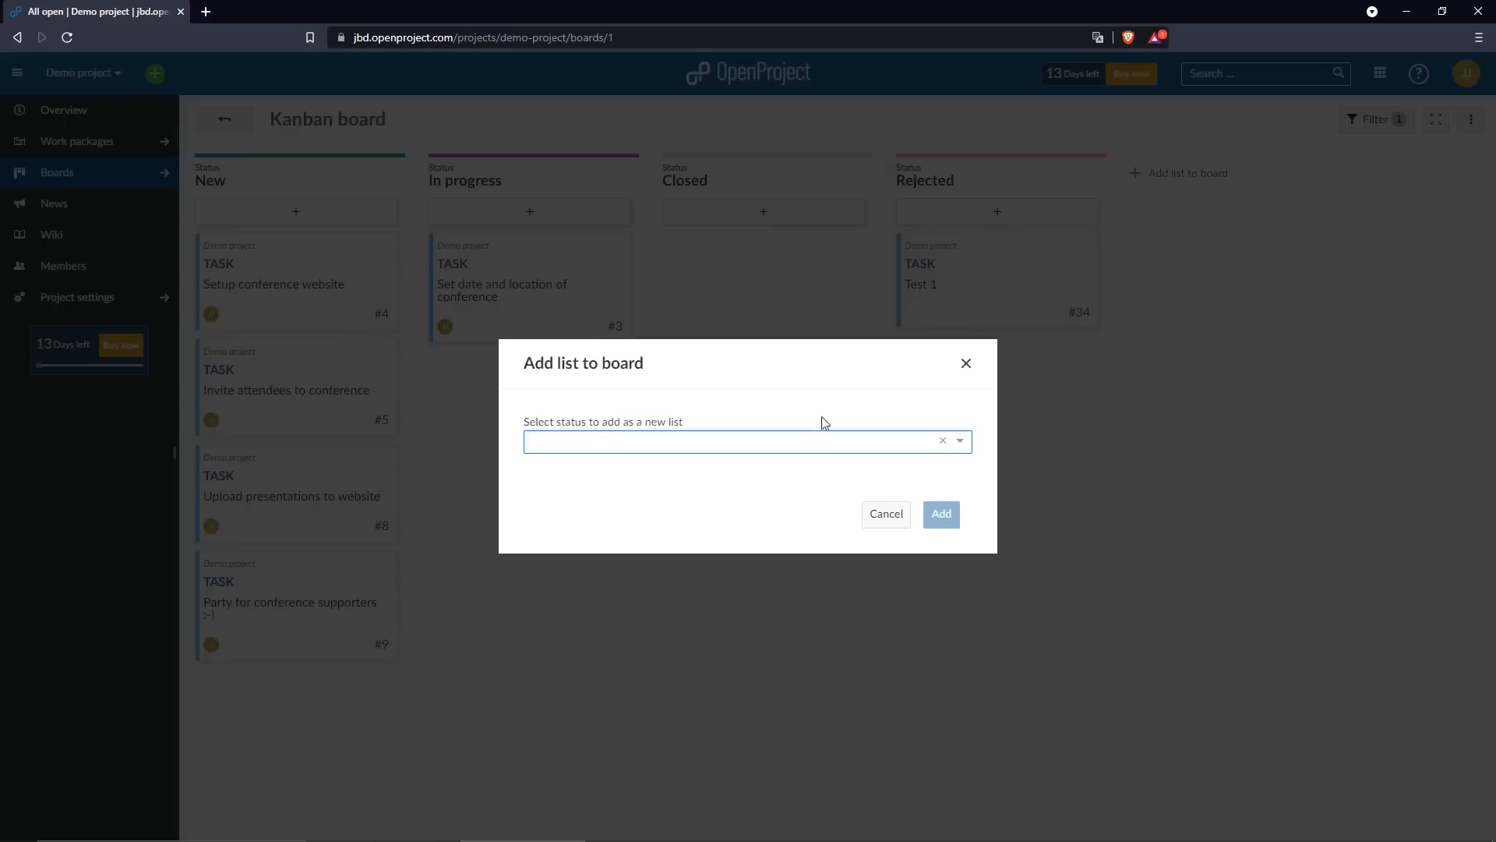
left_click(961, 441)
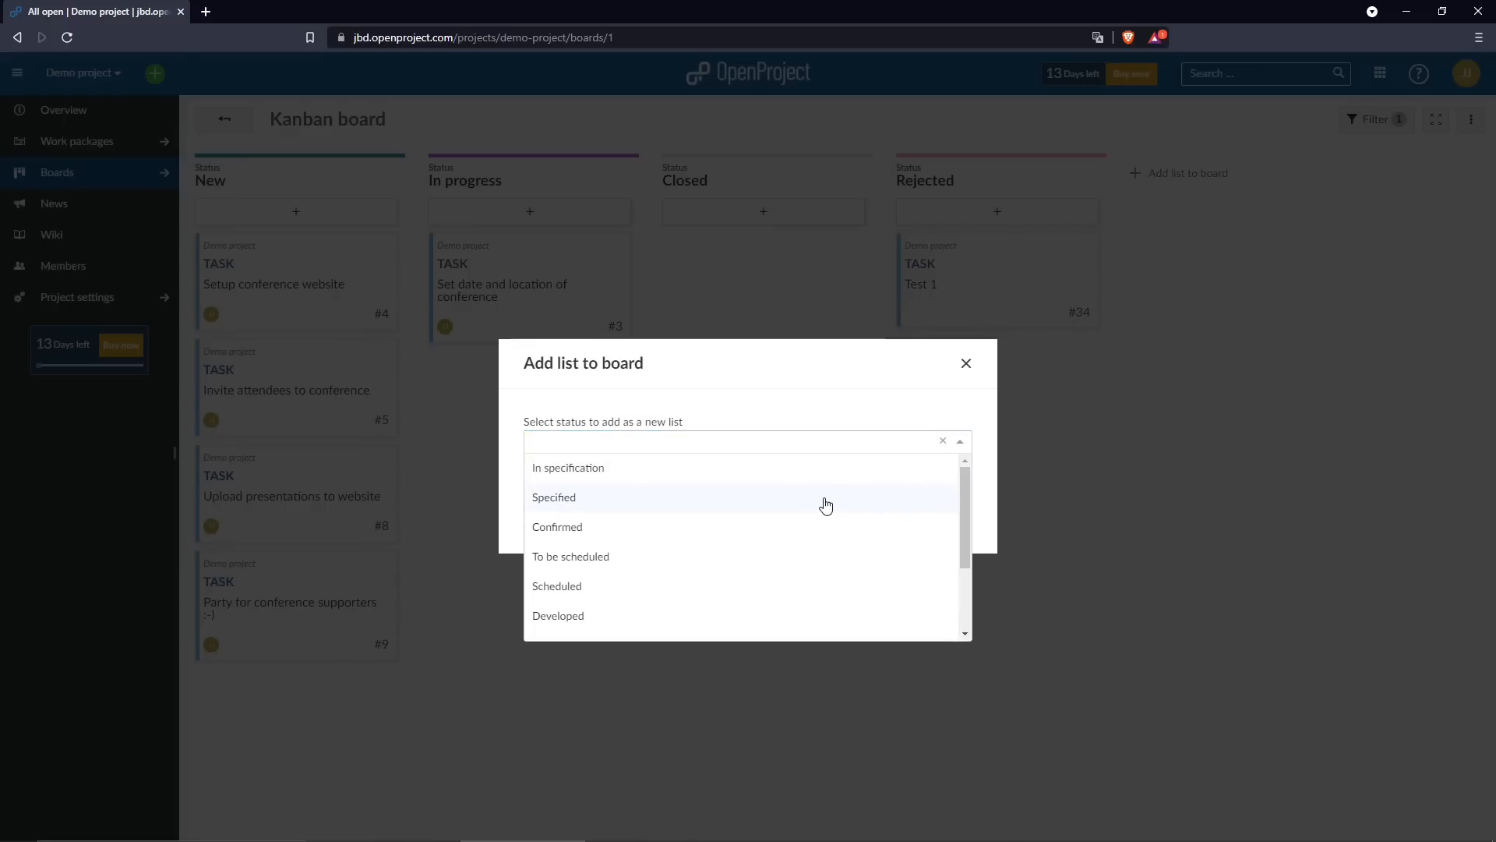
scroll(826, 505, "down", 3)
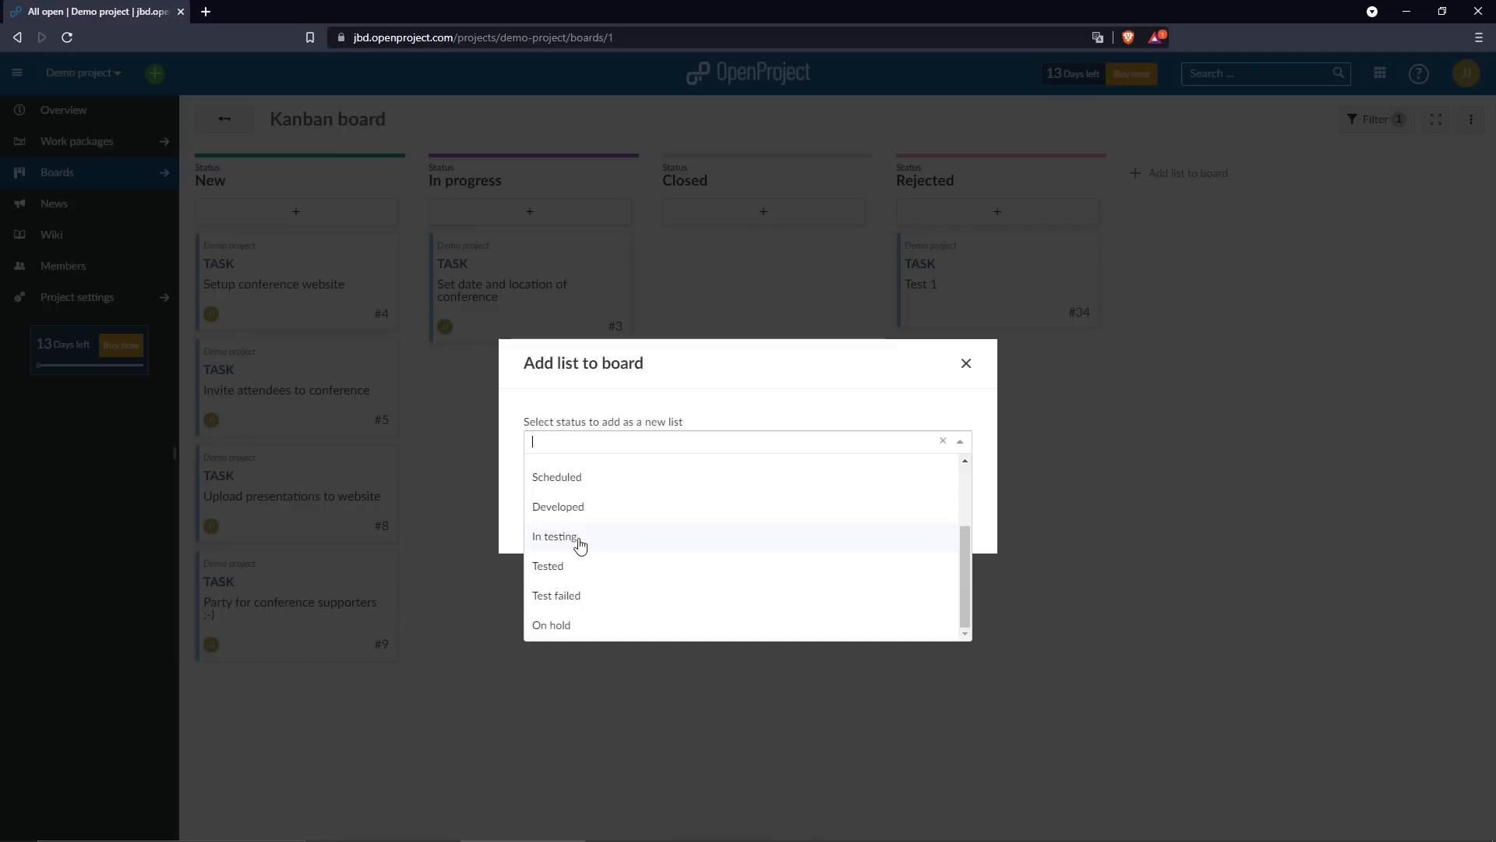
left_click(583, 540)
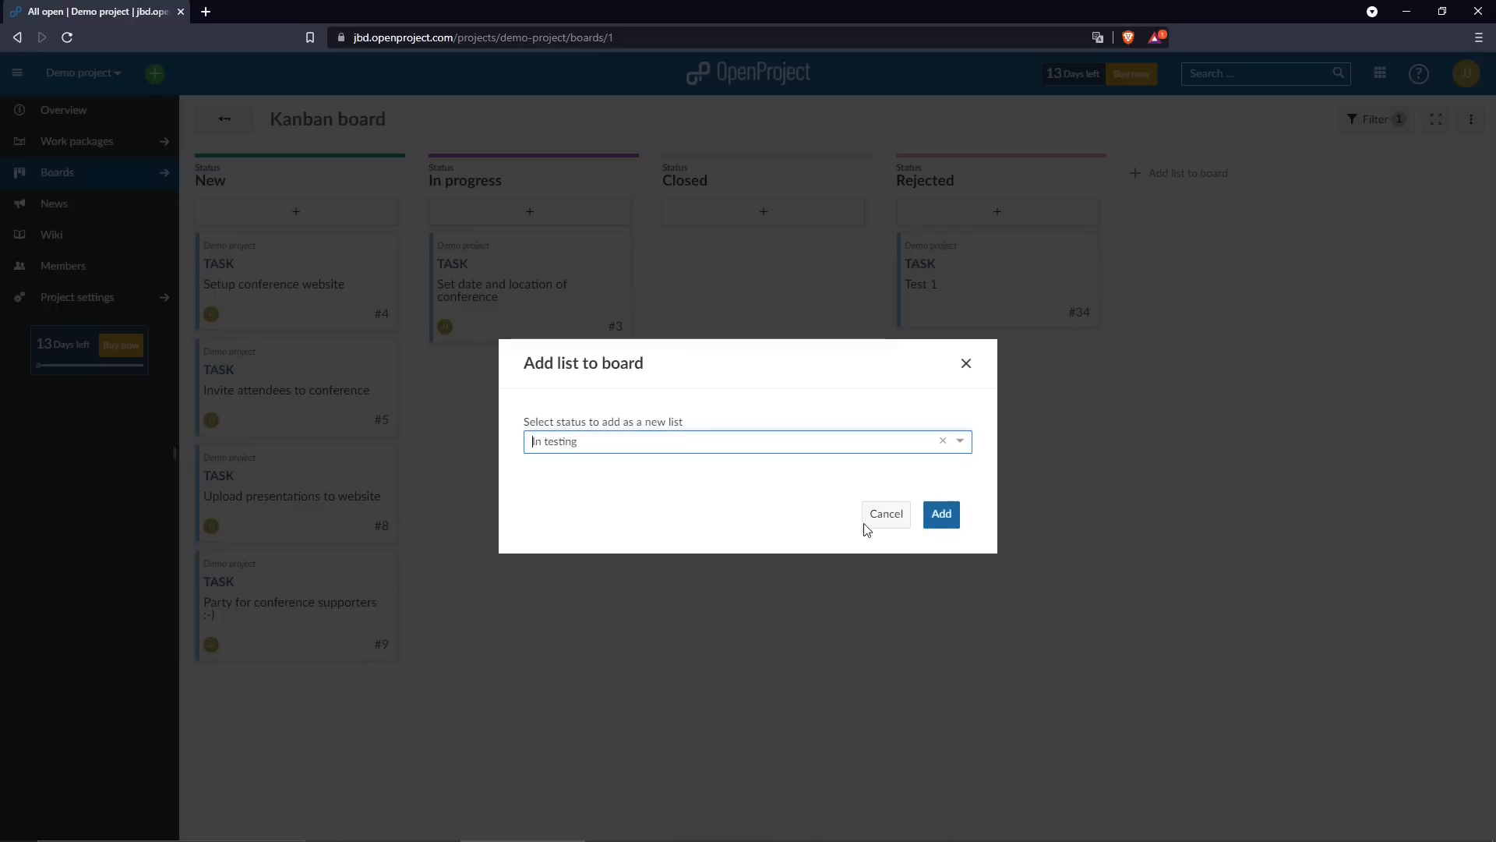
left_click(936, 519)
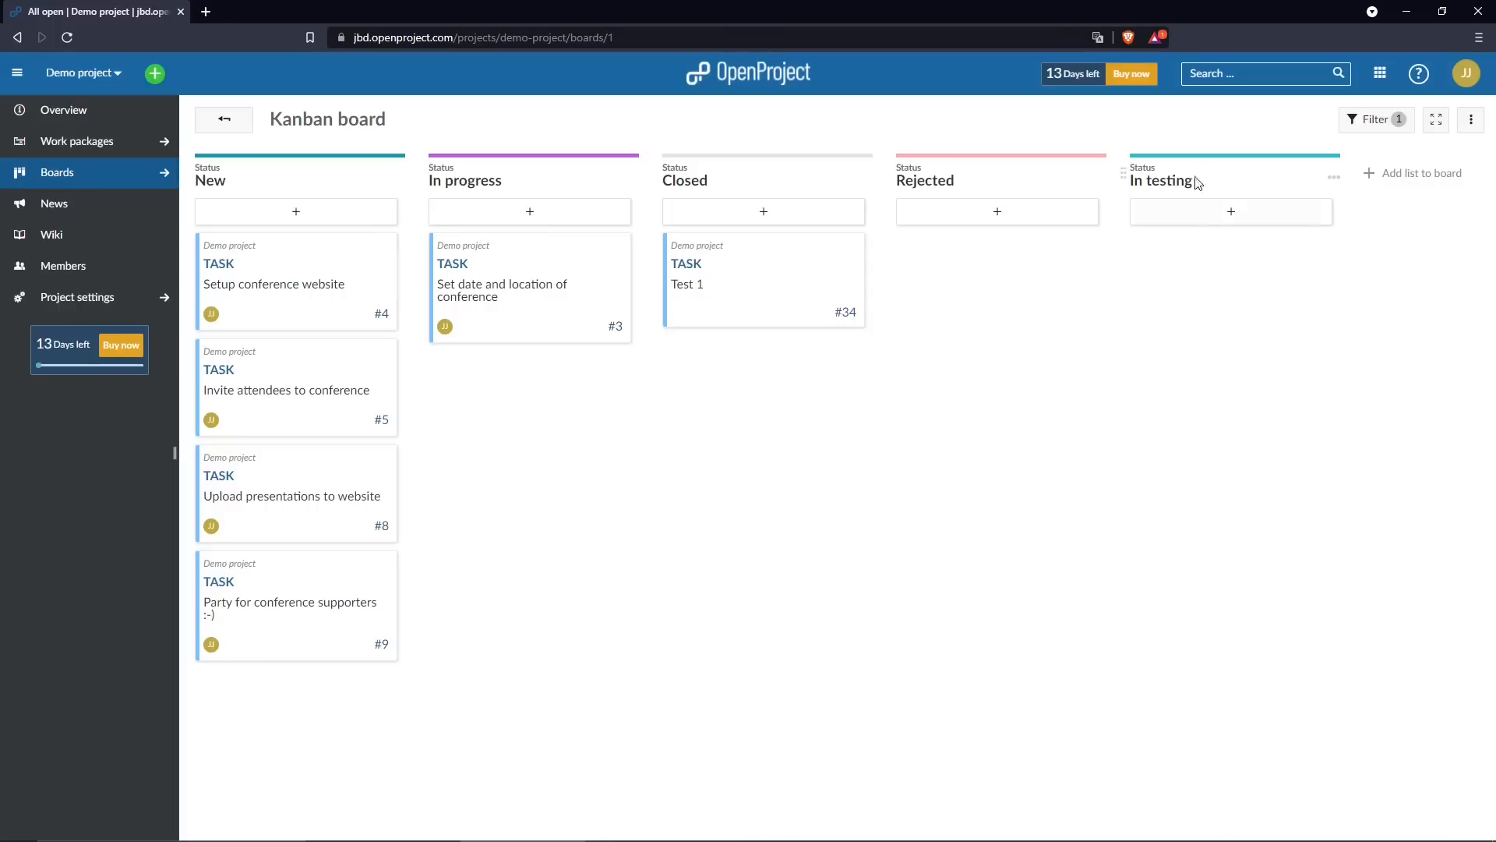
Add a list for the On hold status and move the Invite attendees to conference card into it
left_click(1451, 176)
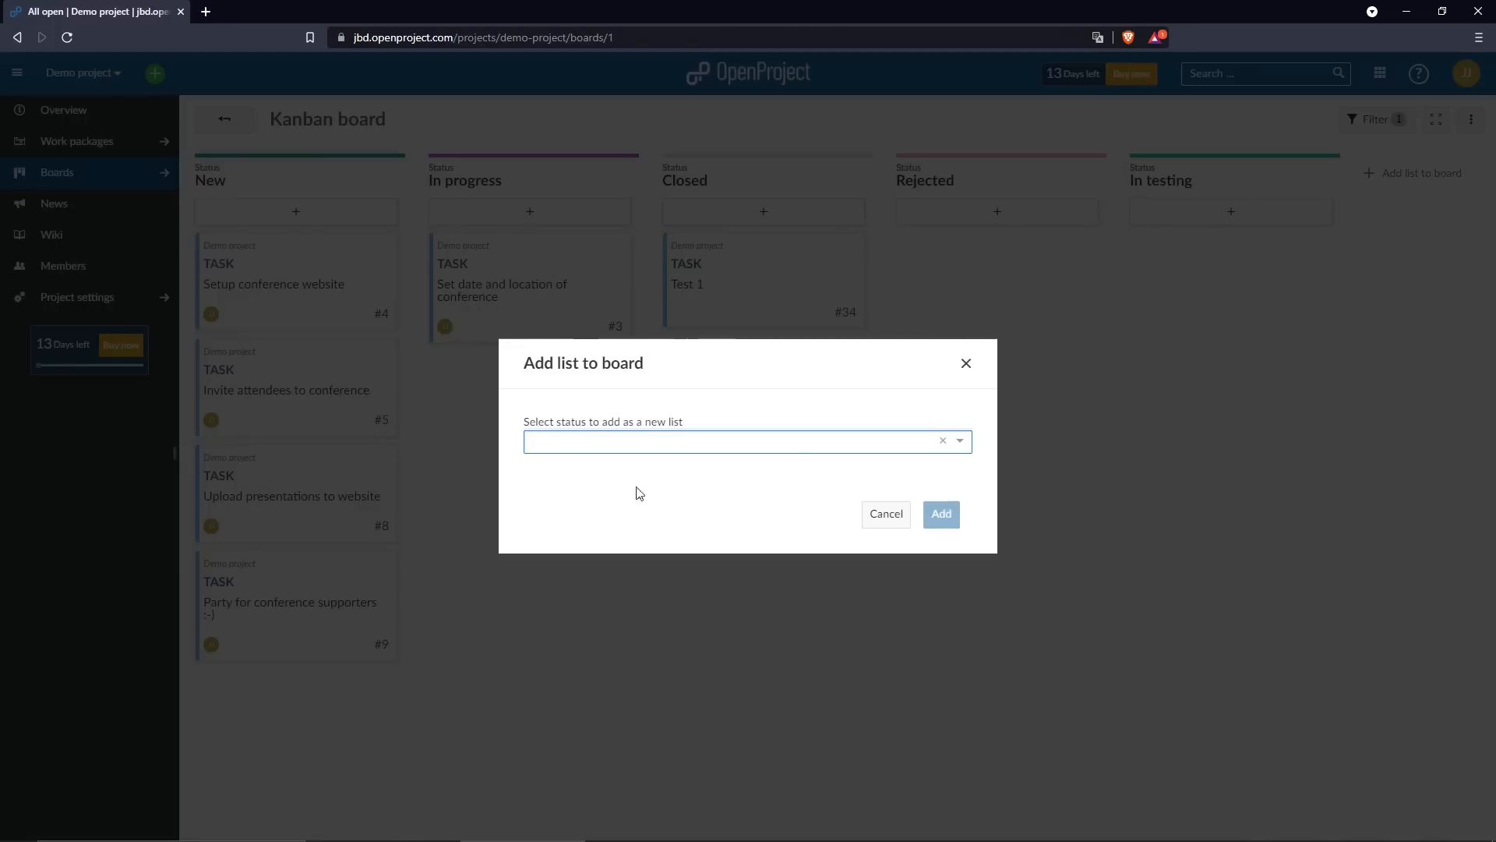
left_click(964, 446)
scroll(701, 577, "down", 2)
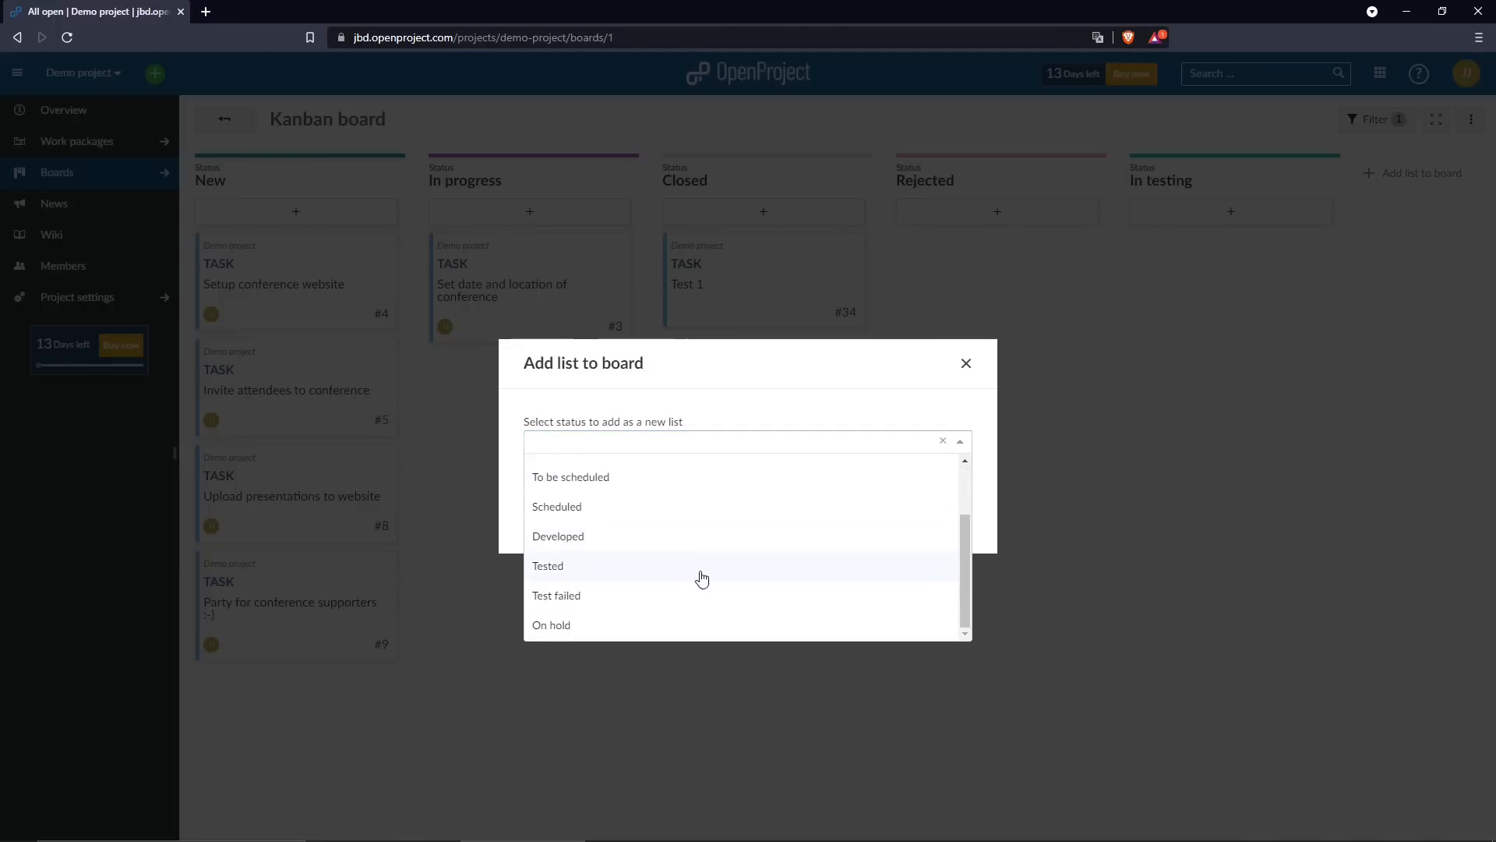
left_click(569, 634)
left_click(957, 515)
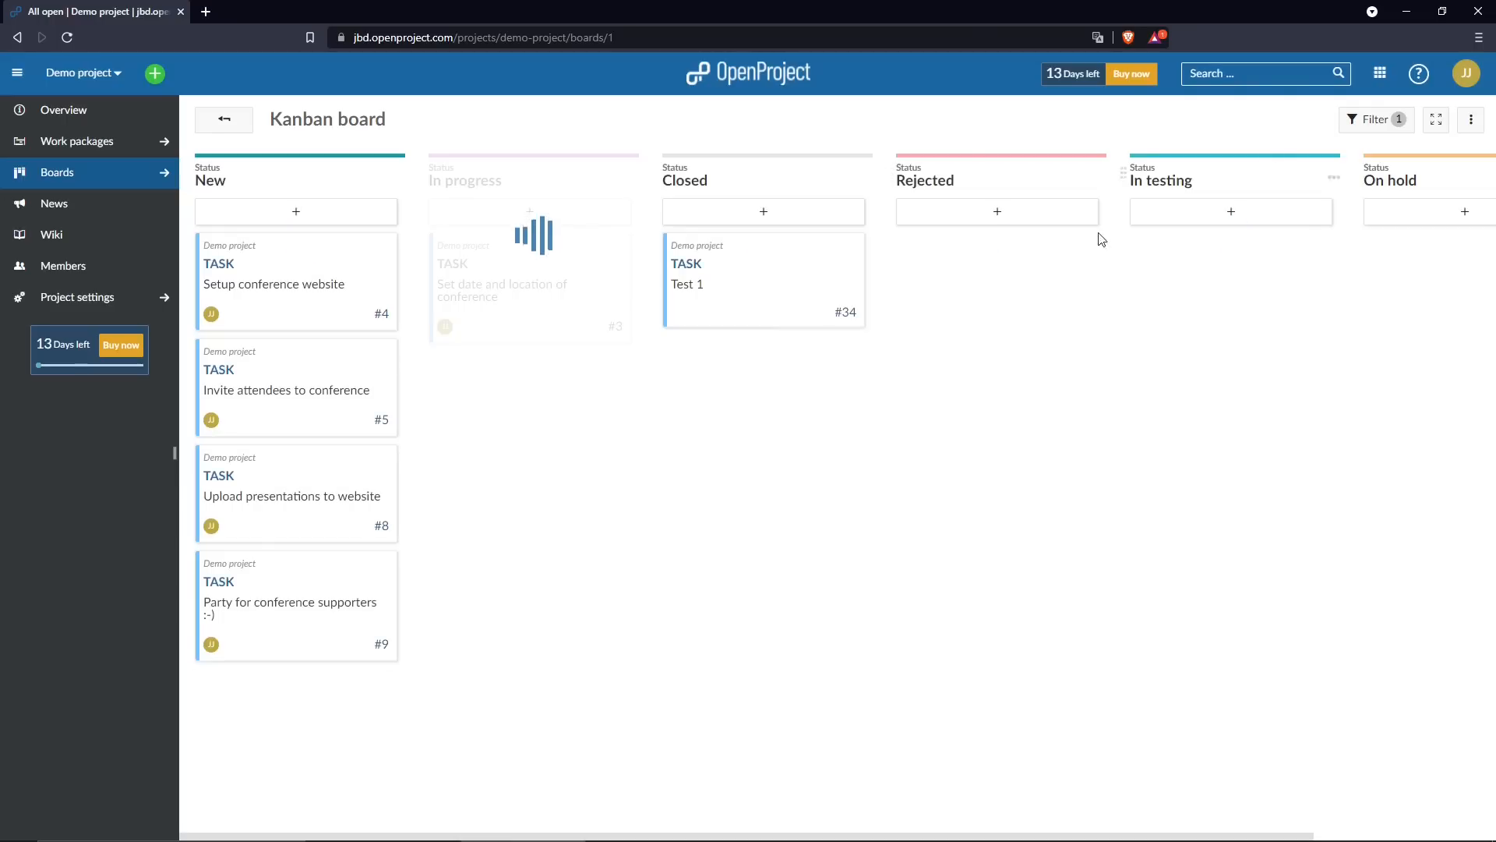
left_click_drag(271, 410, 1230, 320)
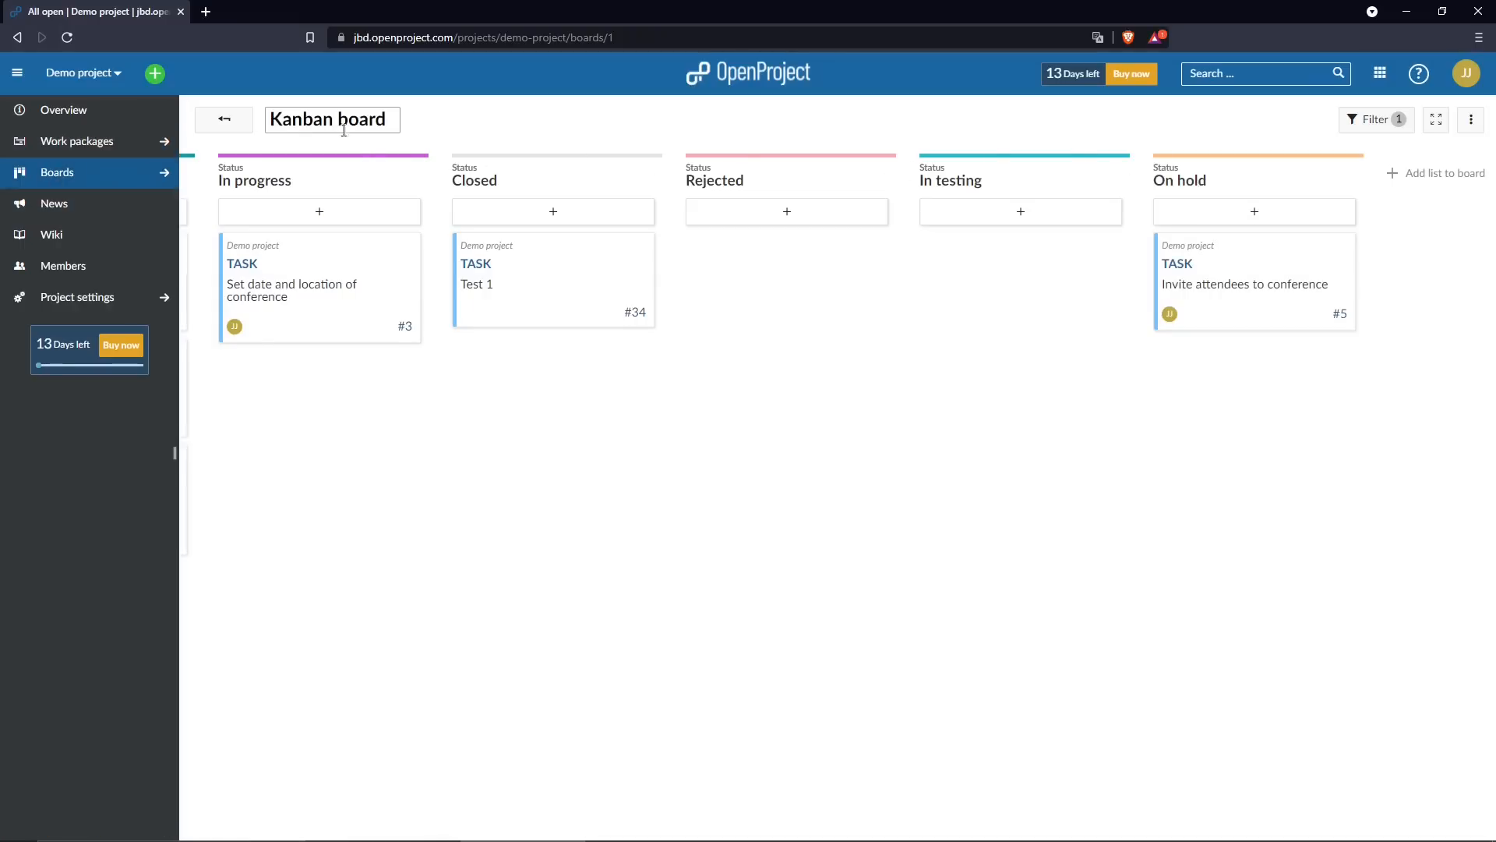
Look through the project's Basic board and Work breakdown structure board, returning to the boards overview
left_click(233, 118)
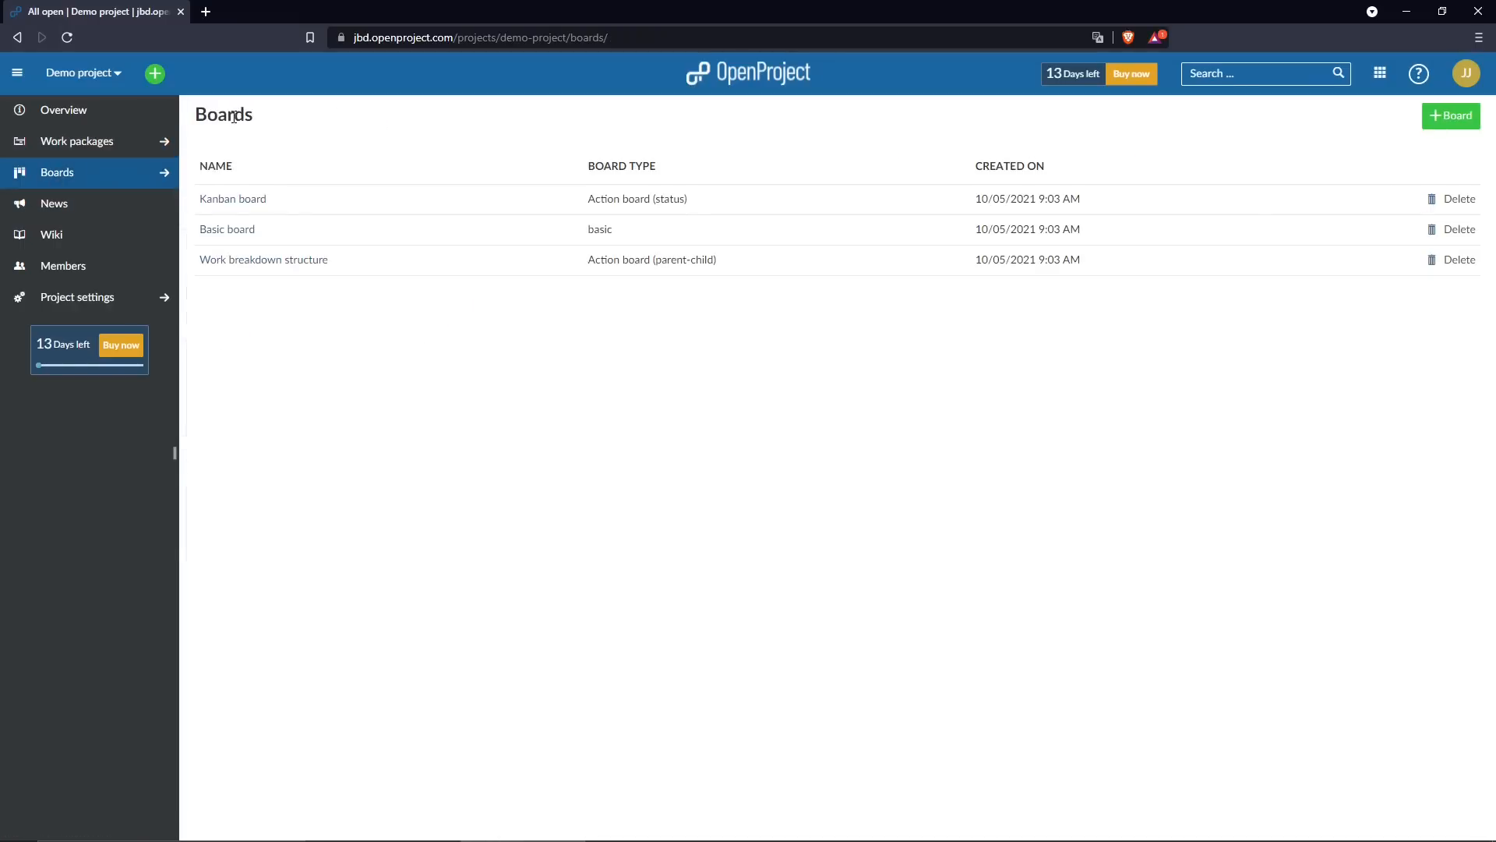
double_click(231, 116)
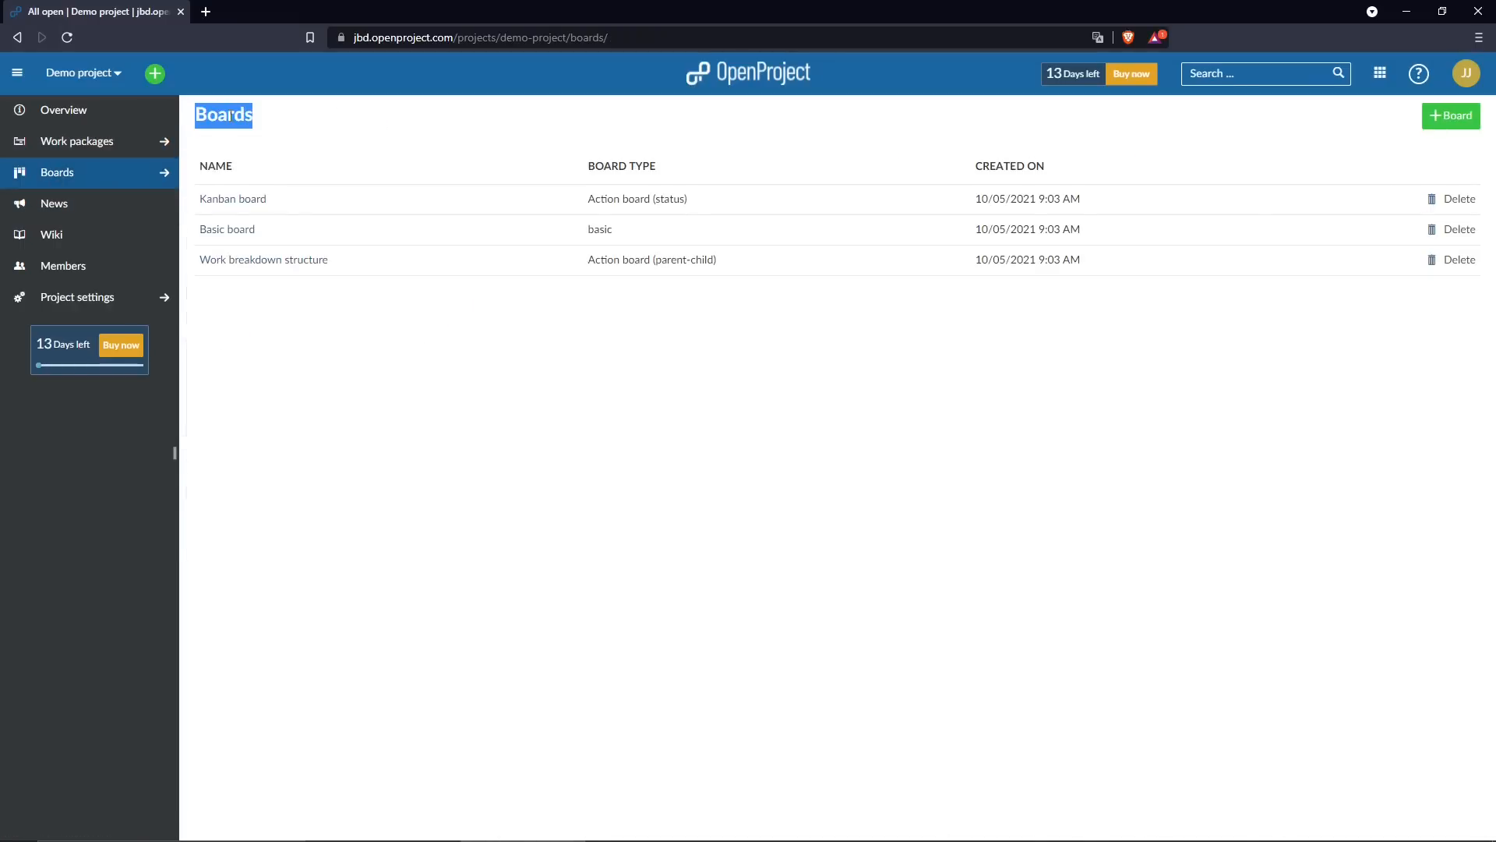
left_click(238, 233)
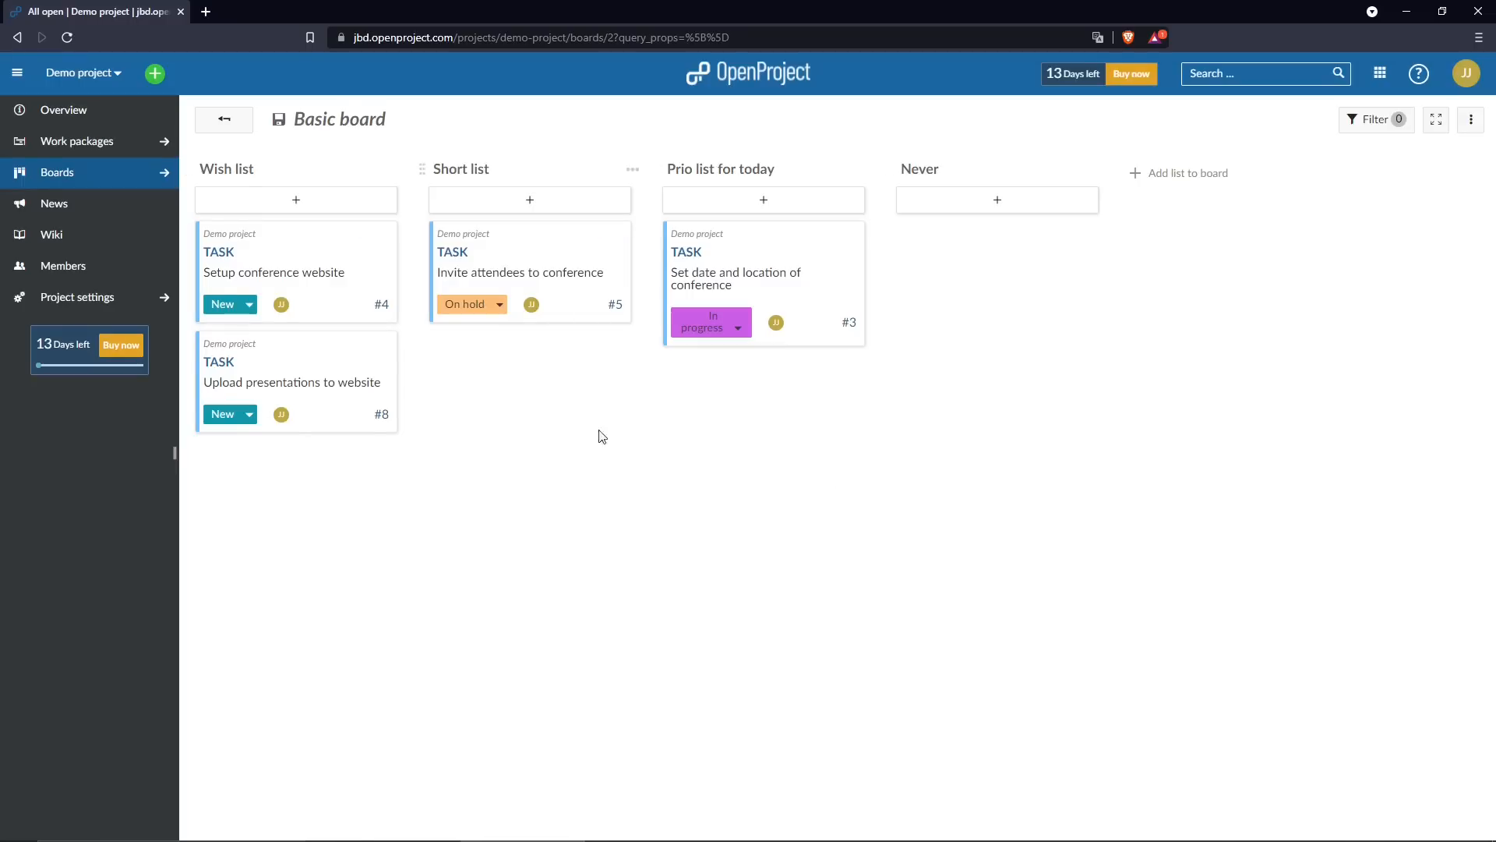
left_click(224, 119)
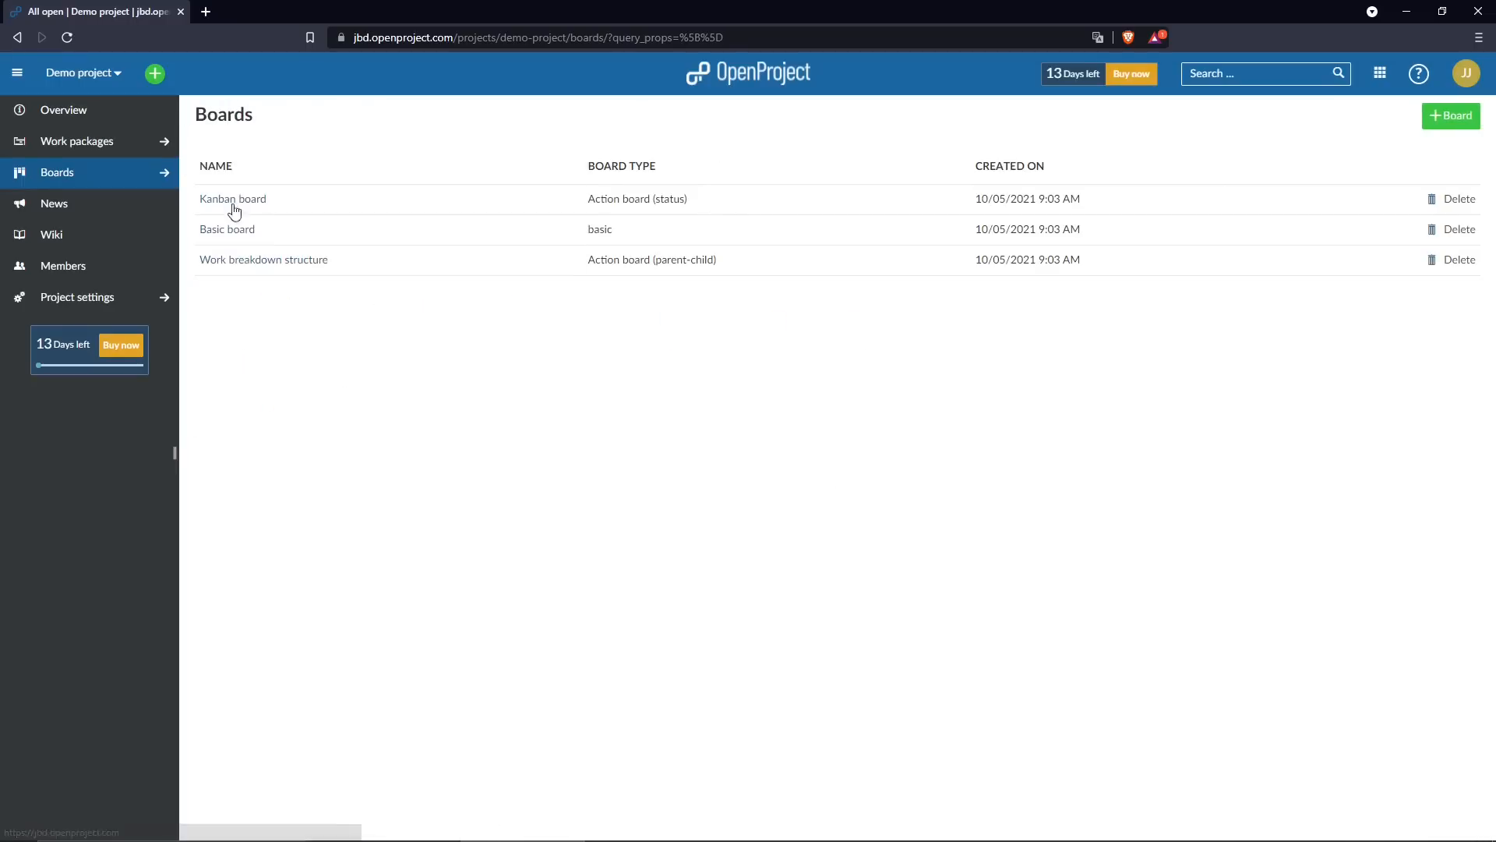
left_click(238, 262)
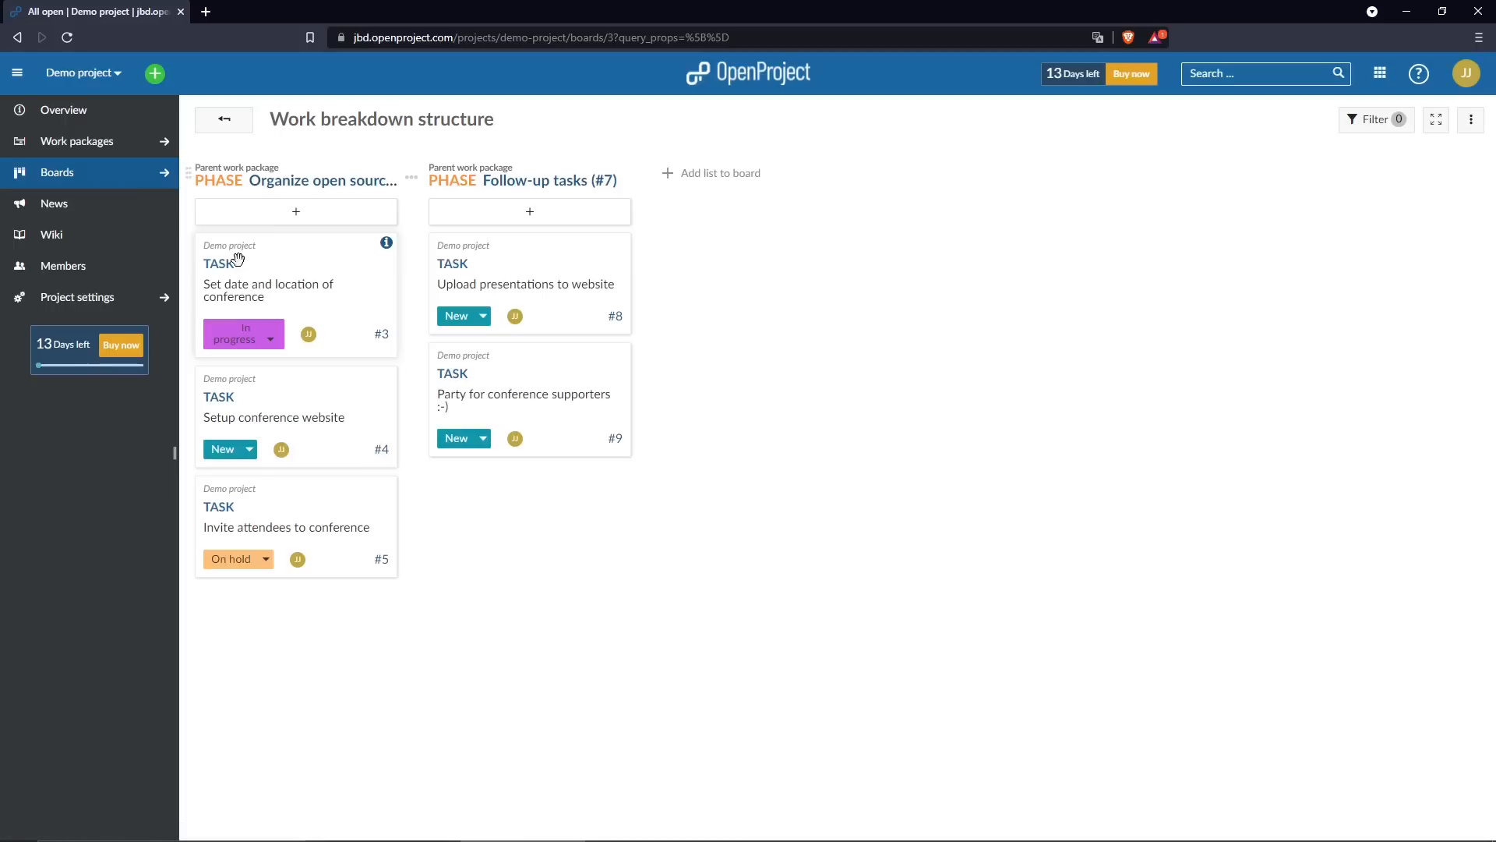
left_click(226, 124)
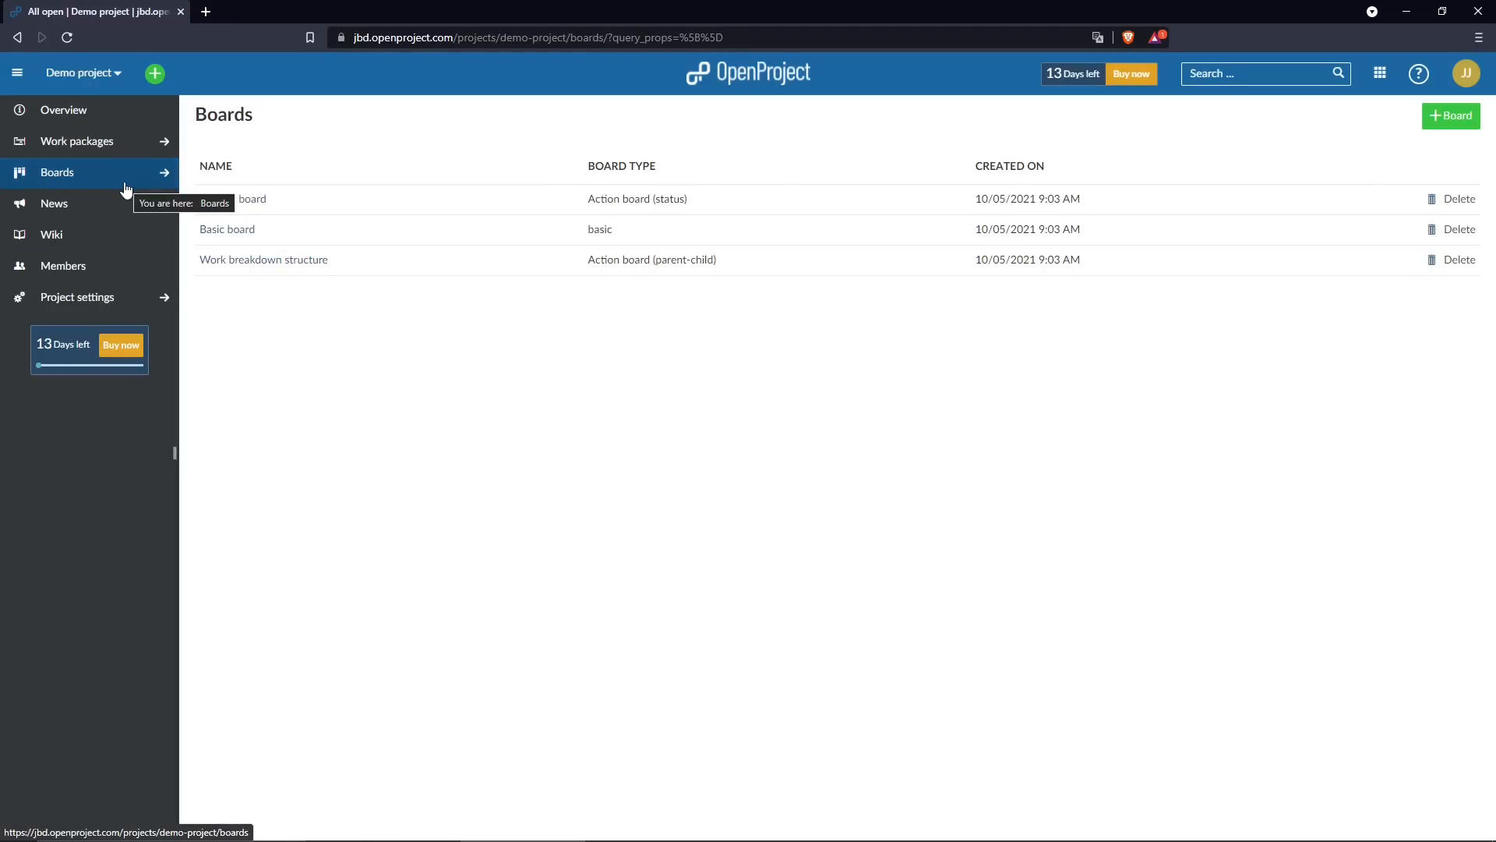
Open the project's work packages, view the Milestones, and open the Project plan view
left_click(81, 154)
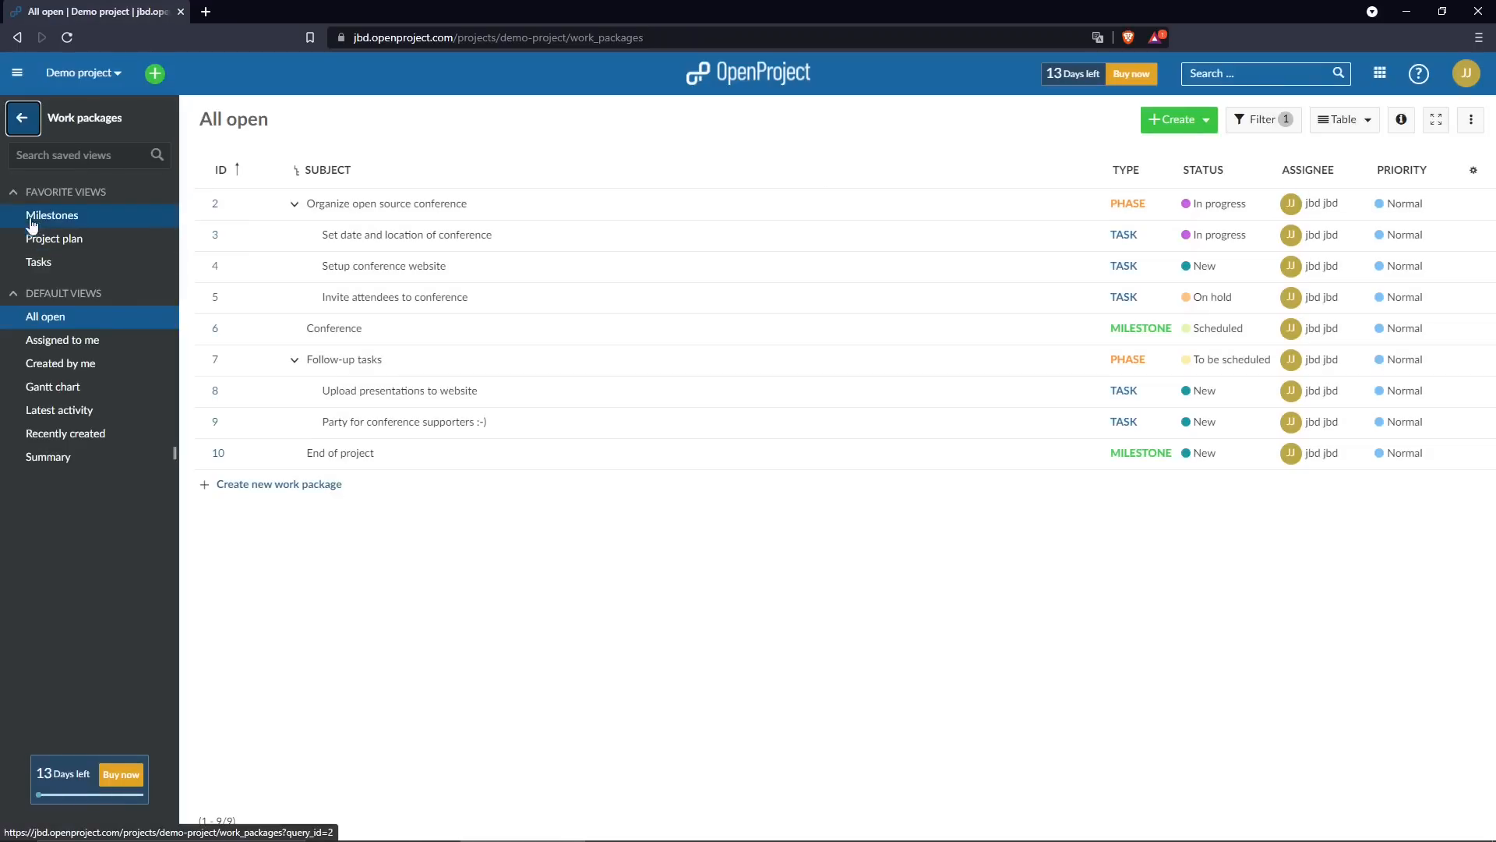
left_click(55, 216)
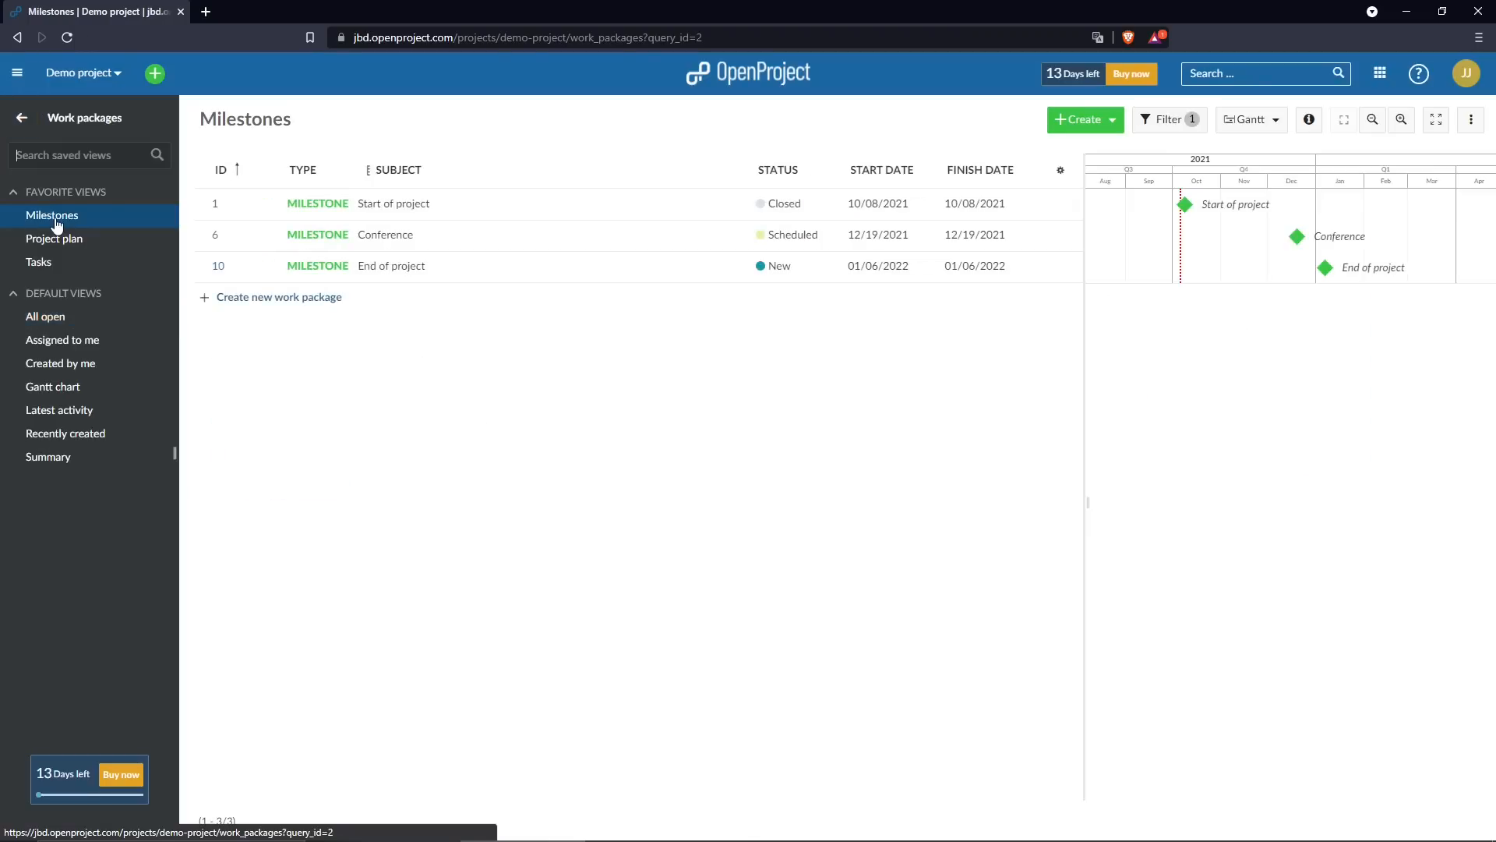
left_click(71, 239)
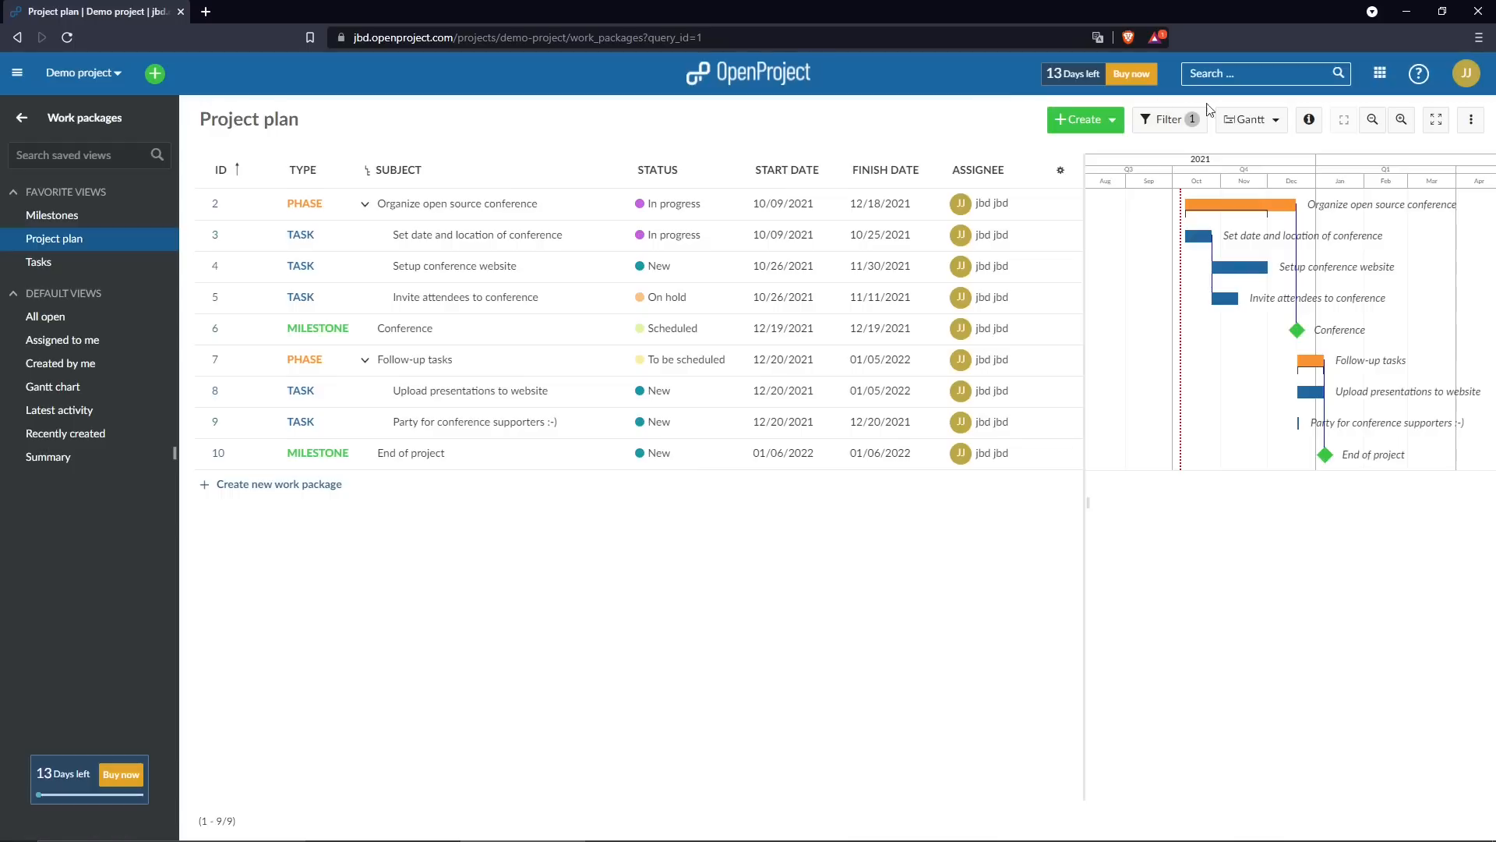
View the Project plan as cards and switch it back to the Gantt display
left_click(1266, 125)
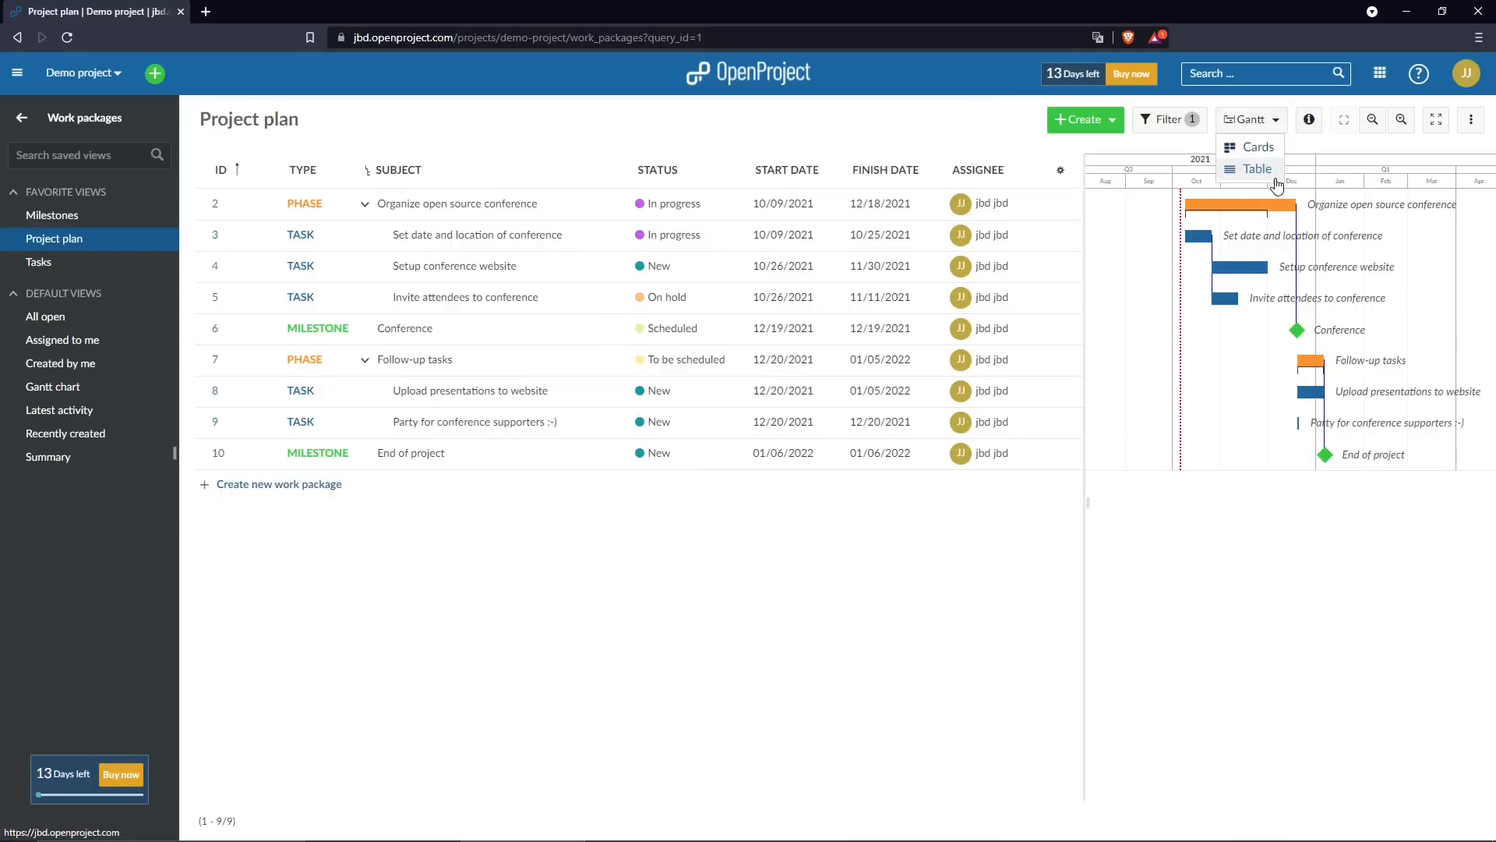
left_click(1265, 166)
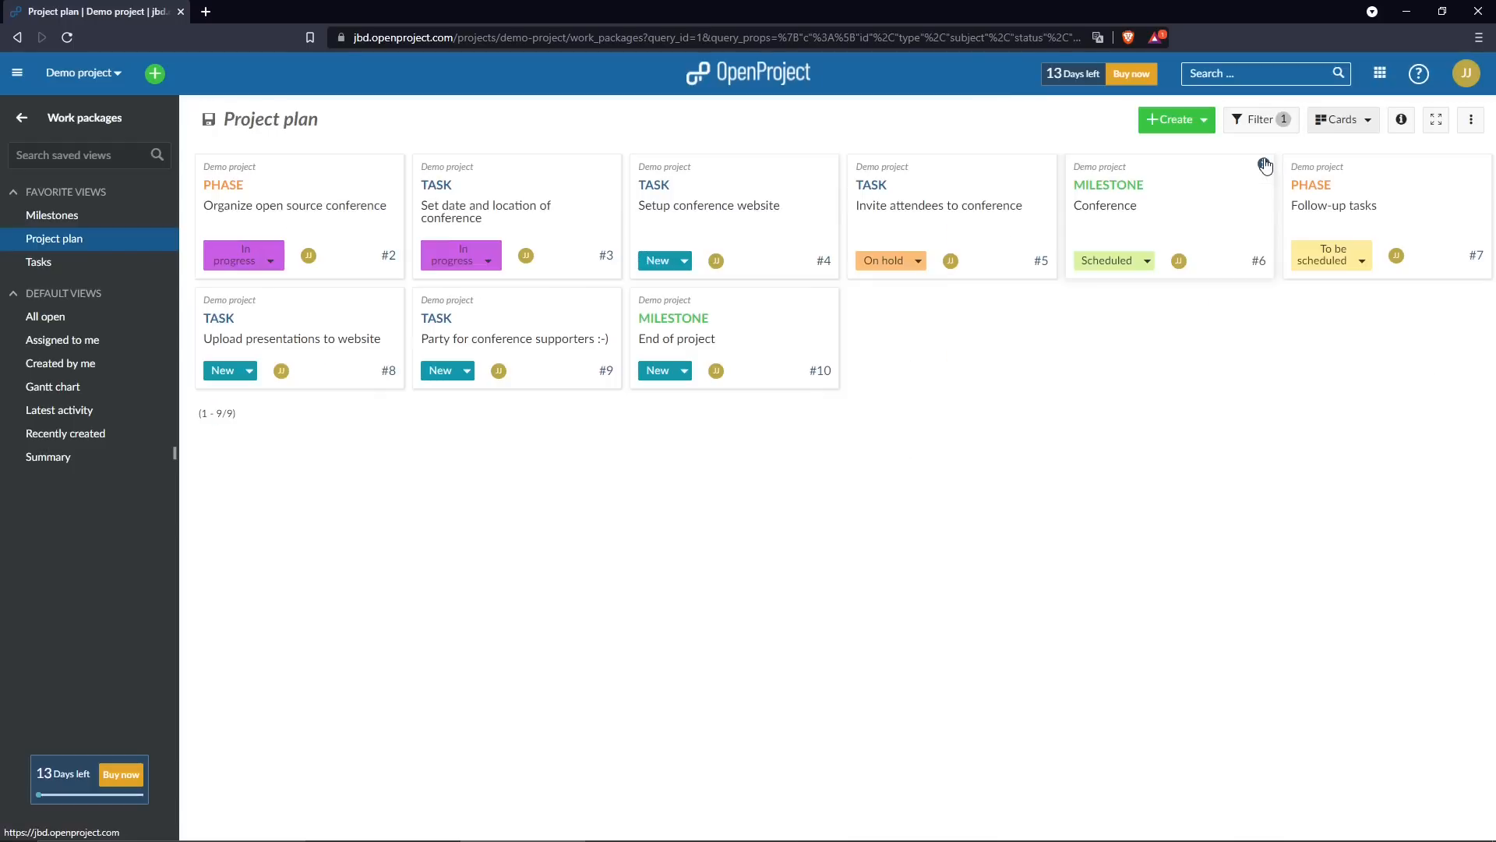
left_click(1257, 121)
left_click(1256, 122)
left_click(1344, 119)
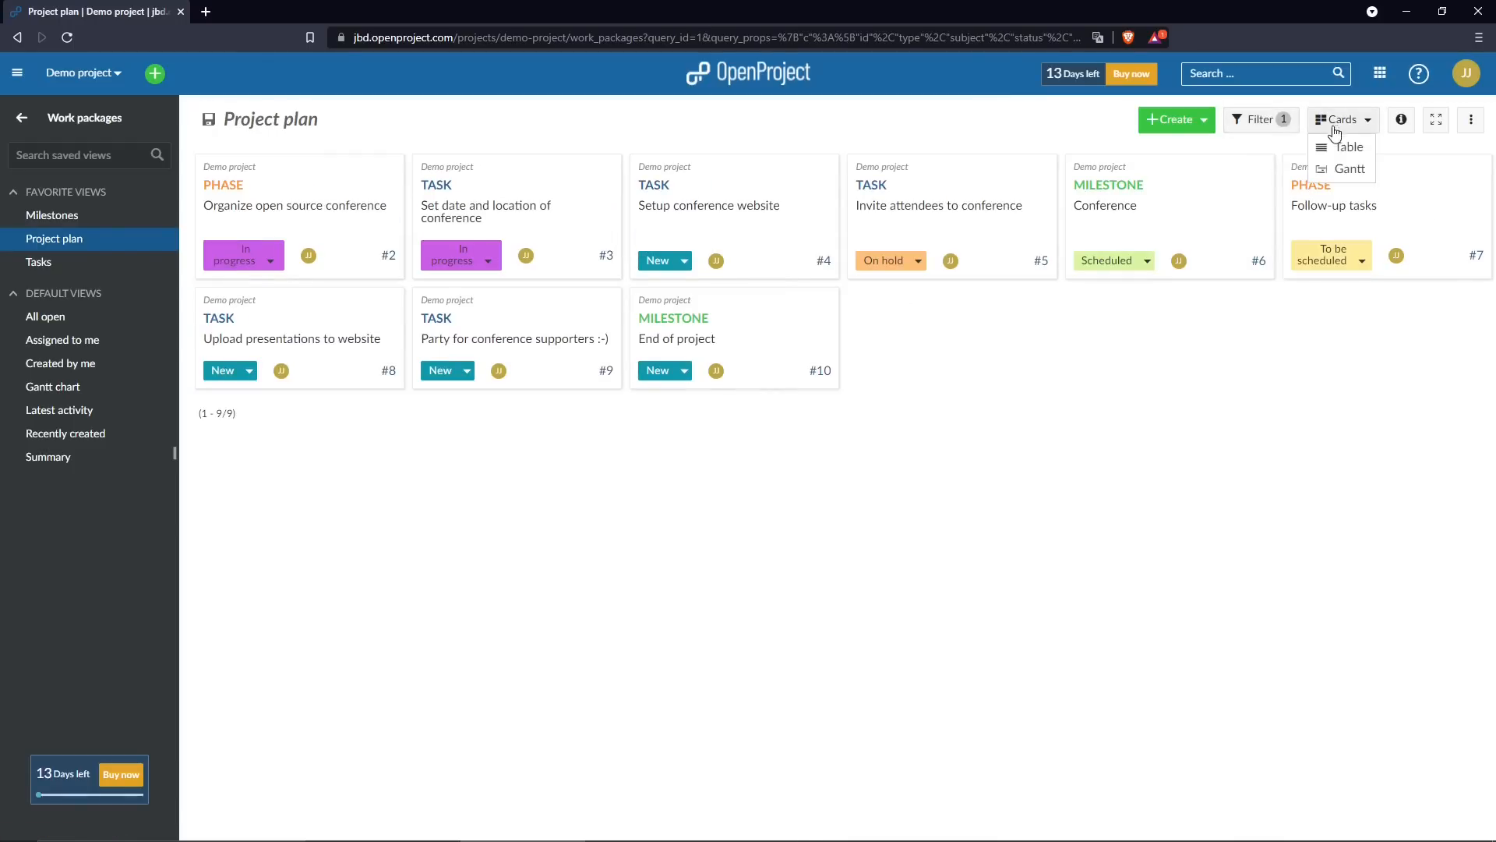
left_click(1338, 167)
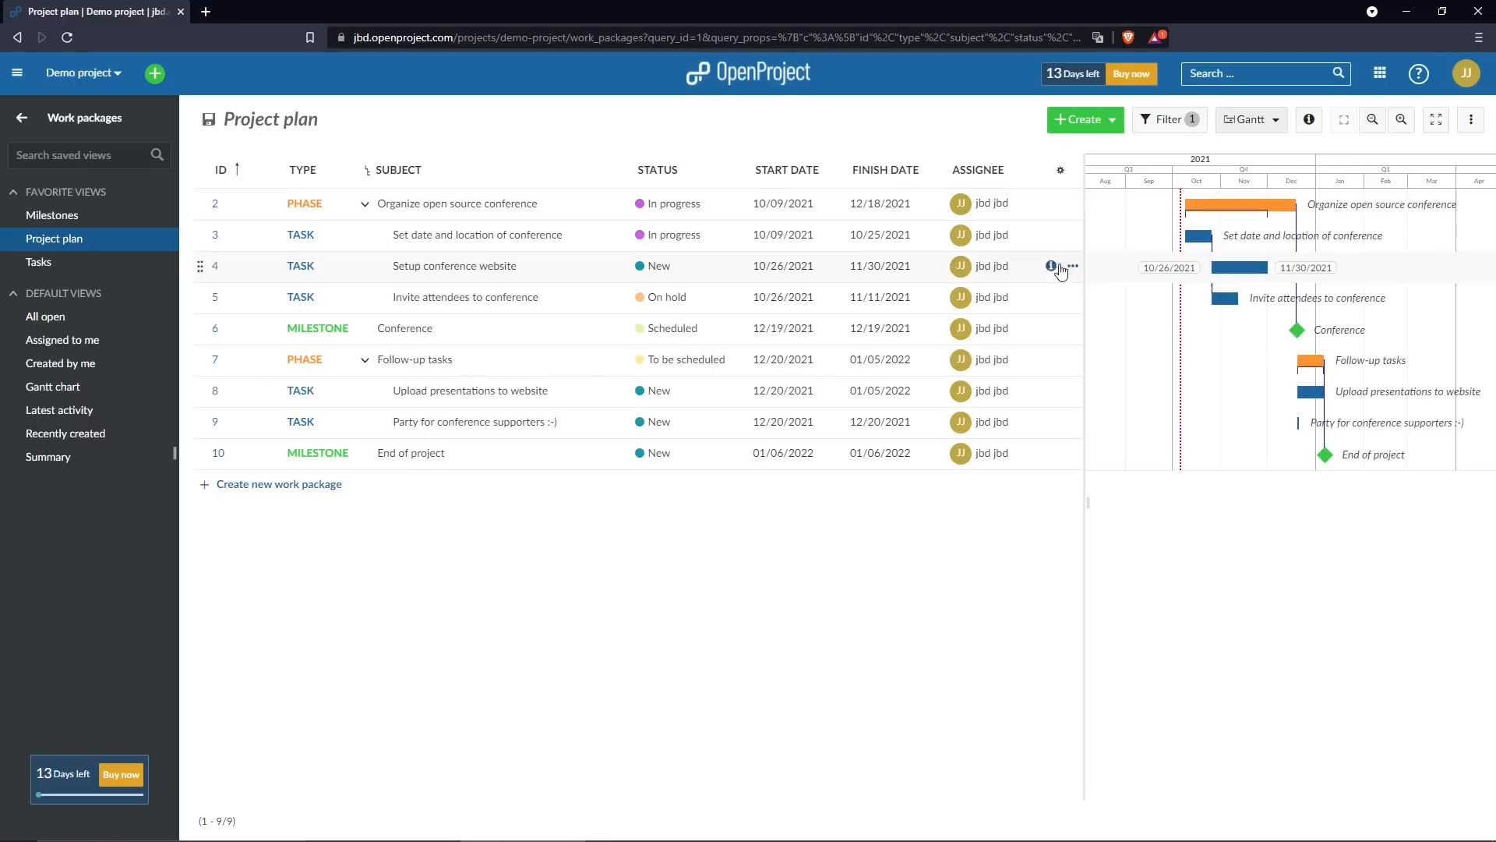
Widen the Gantt chart area and shift the Set date and location of conference task to 10/14/2021–10/30/2021
left_click_drag(1083, 269, 647, 331)
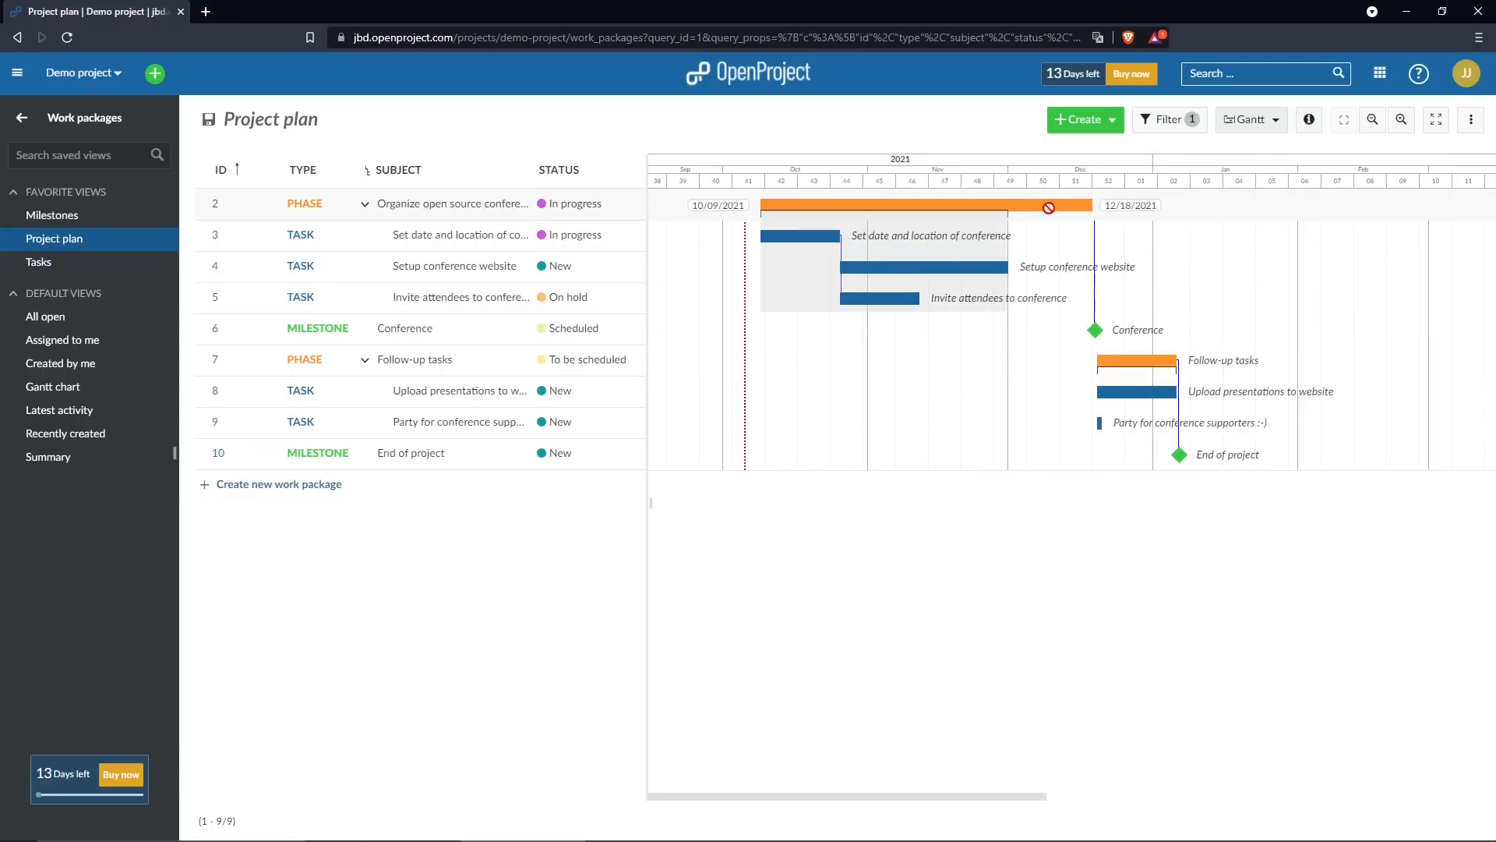
left_click_drag(807, 235, 832, 235)
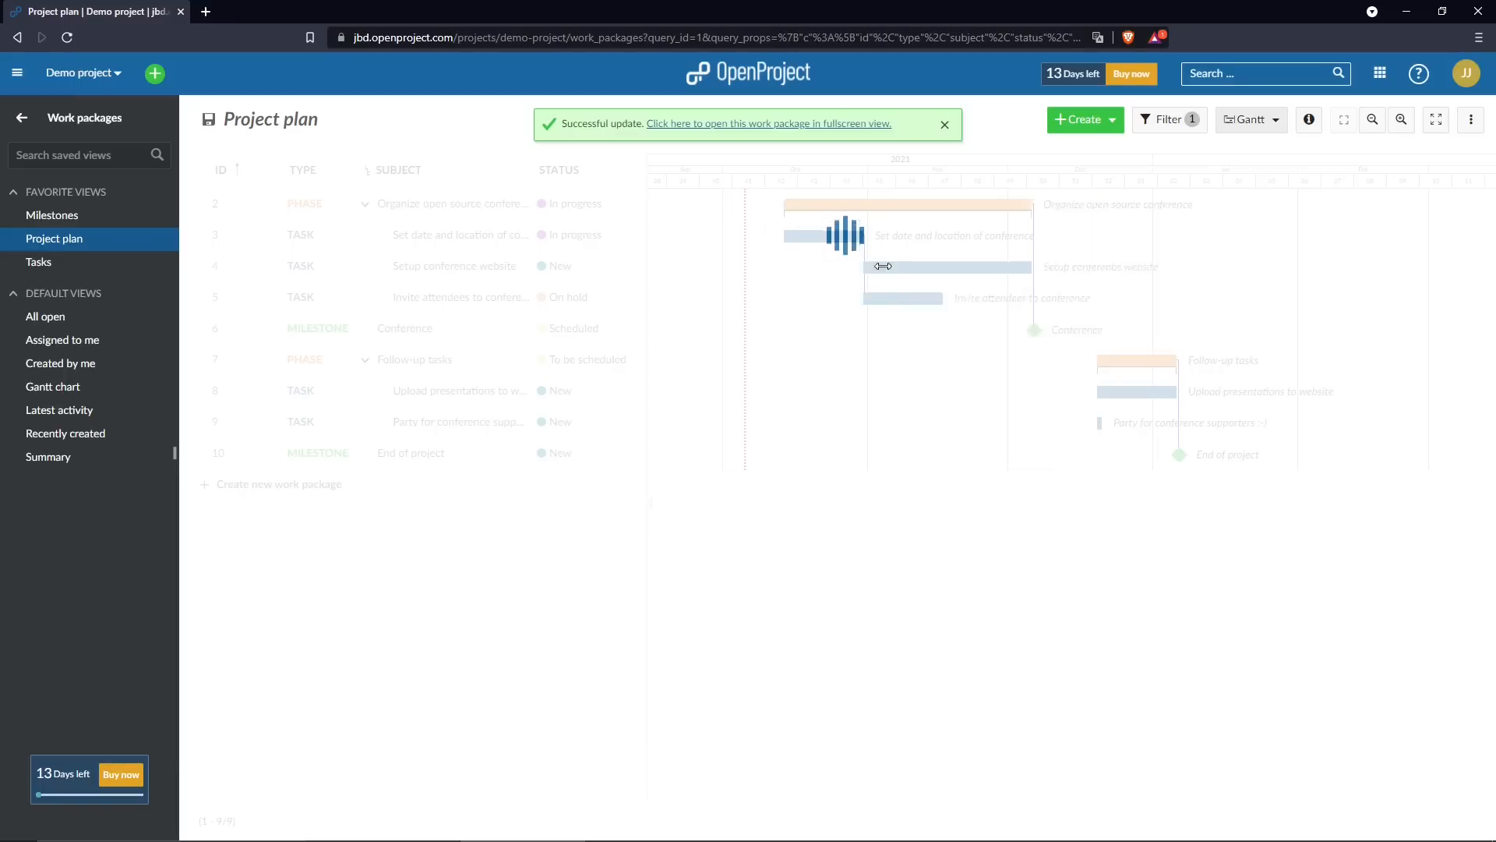
Delay the start of Setup conference website by about a week and push back Invite attendees to conference and the Conference milestone by several days
left_click_drag(866, 271, 895, 271)
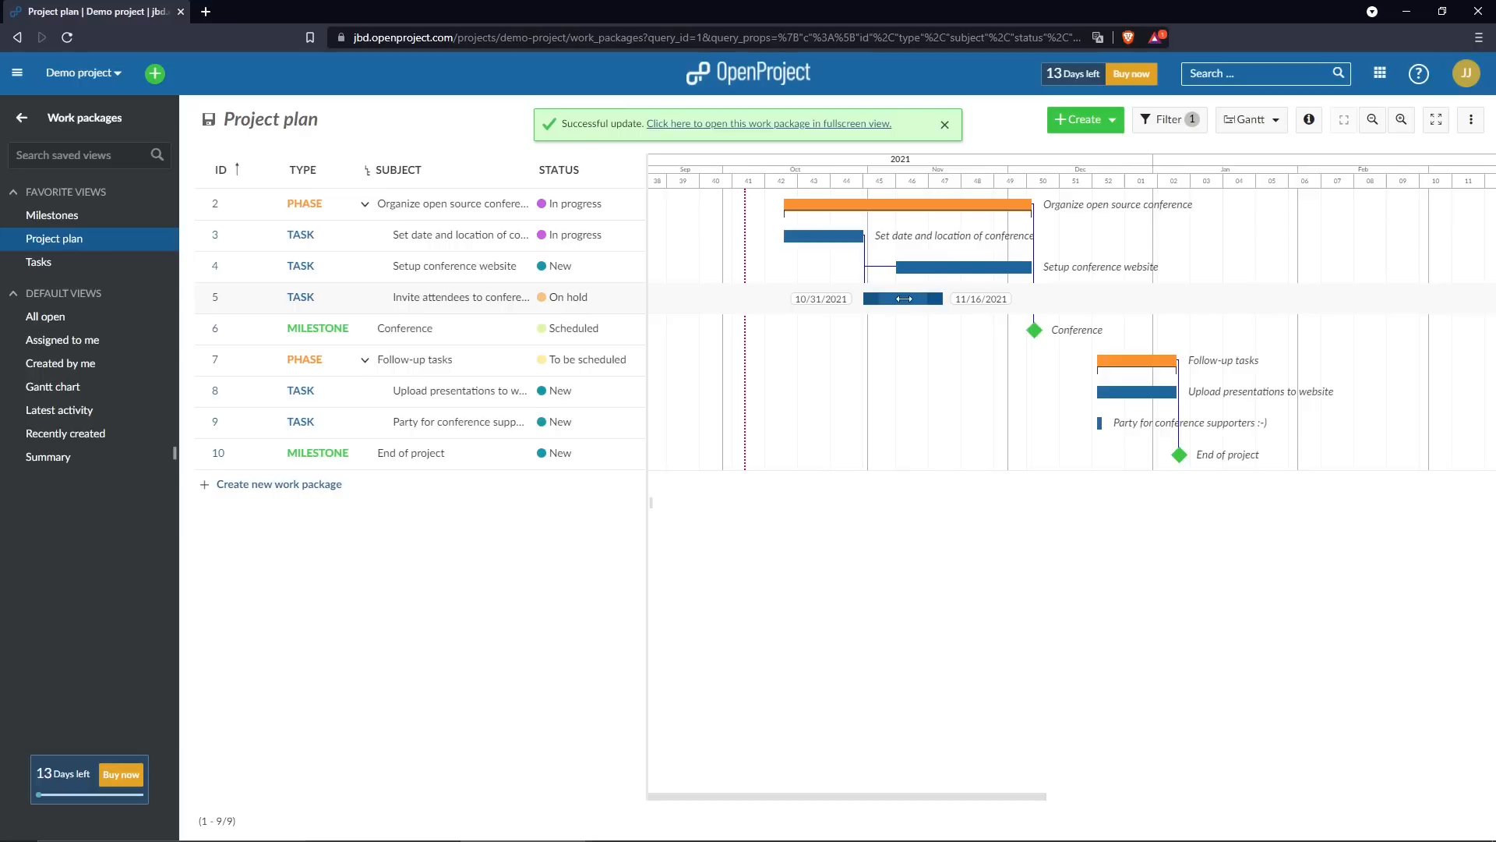
left_click_drag(904, 299, 916, 301)
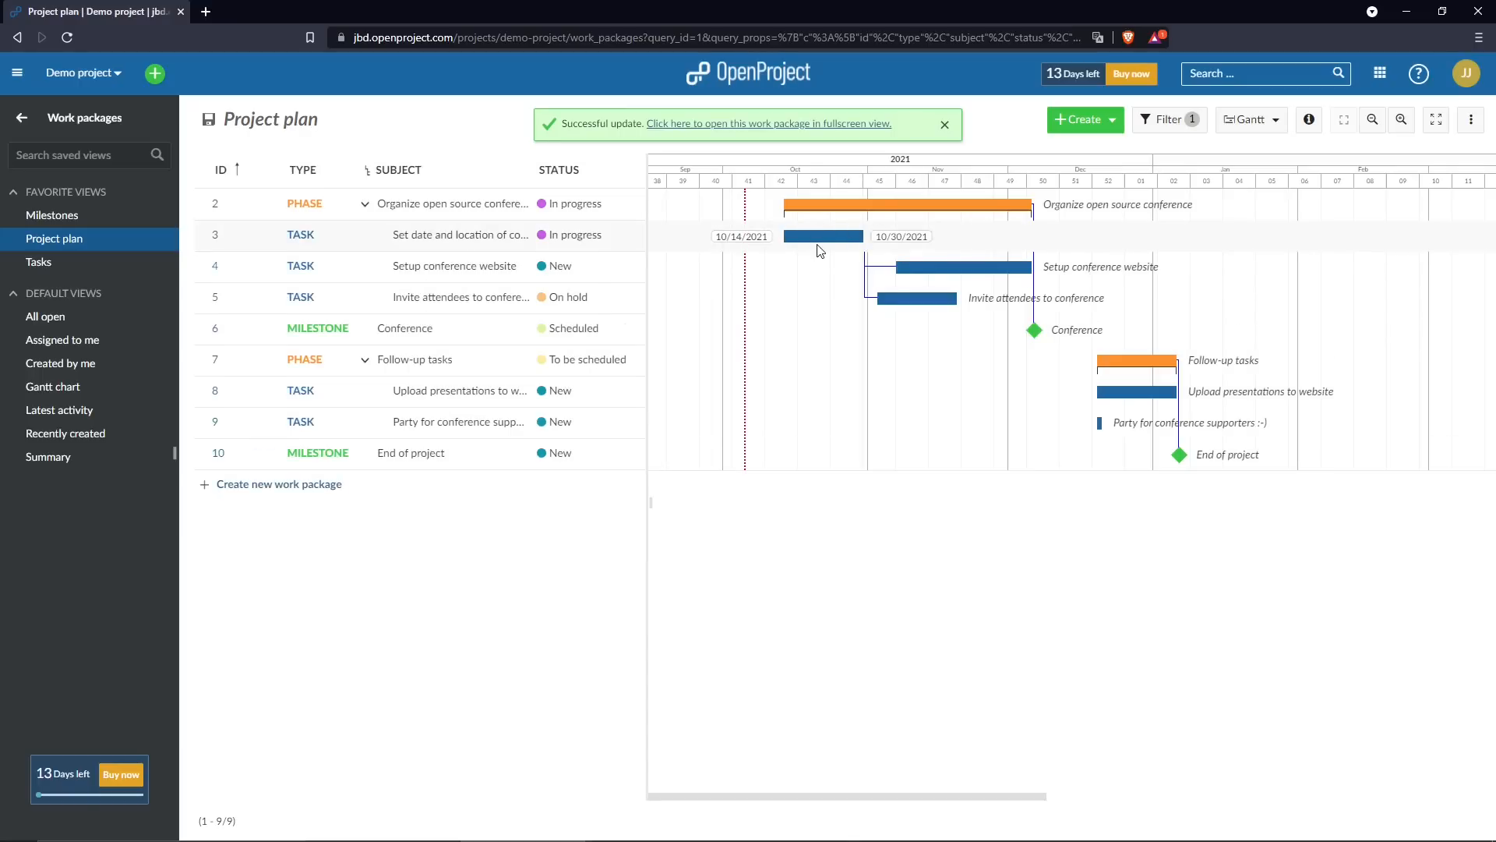
left_click_drag(1035, 331, 1062, 331)
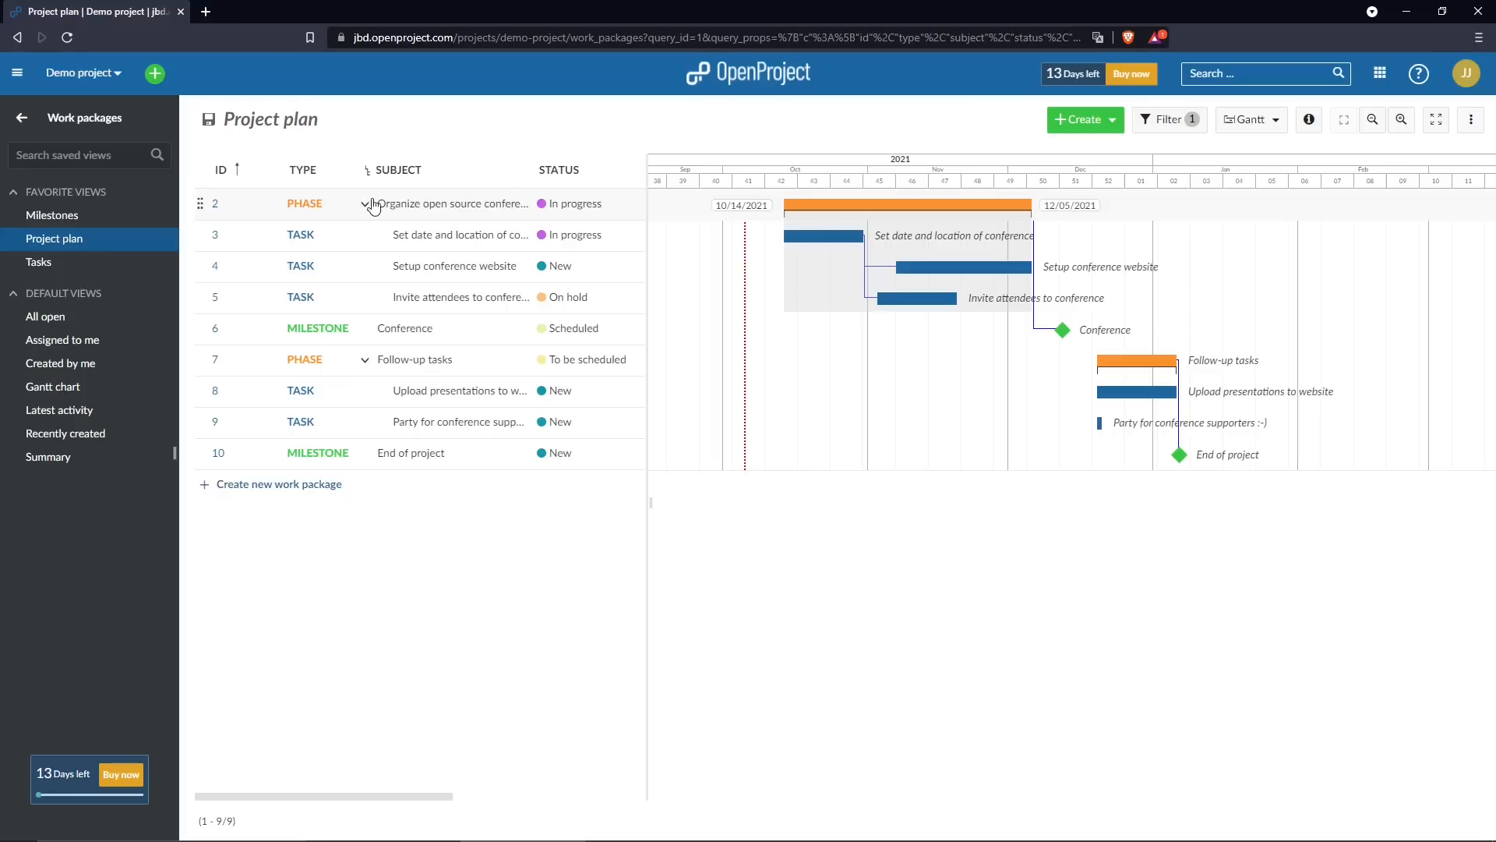
Open the type, subject and status of the Organize open source conference phase for inline editing, keeping their values
left_click(325, 203)
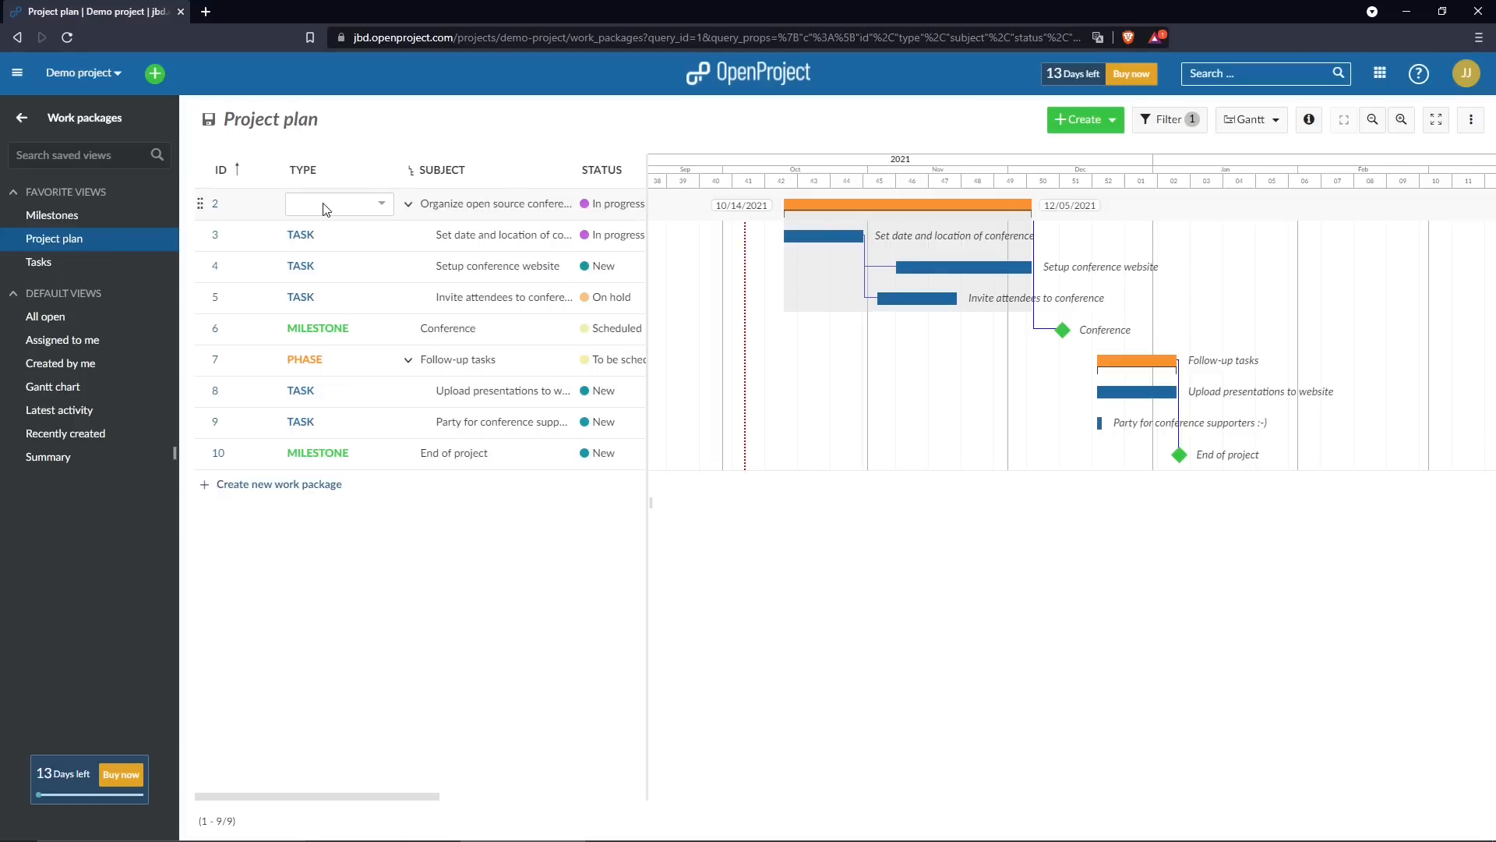
left_click(233, 205)
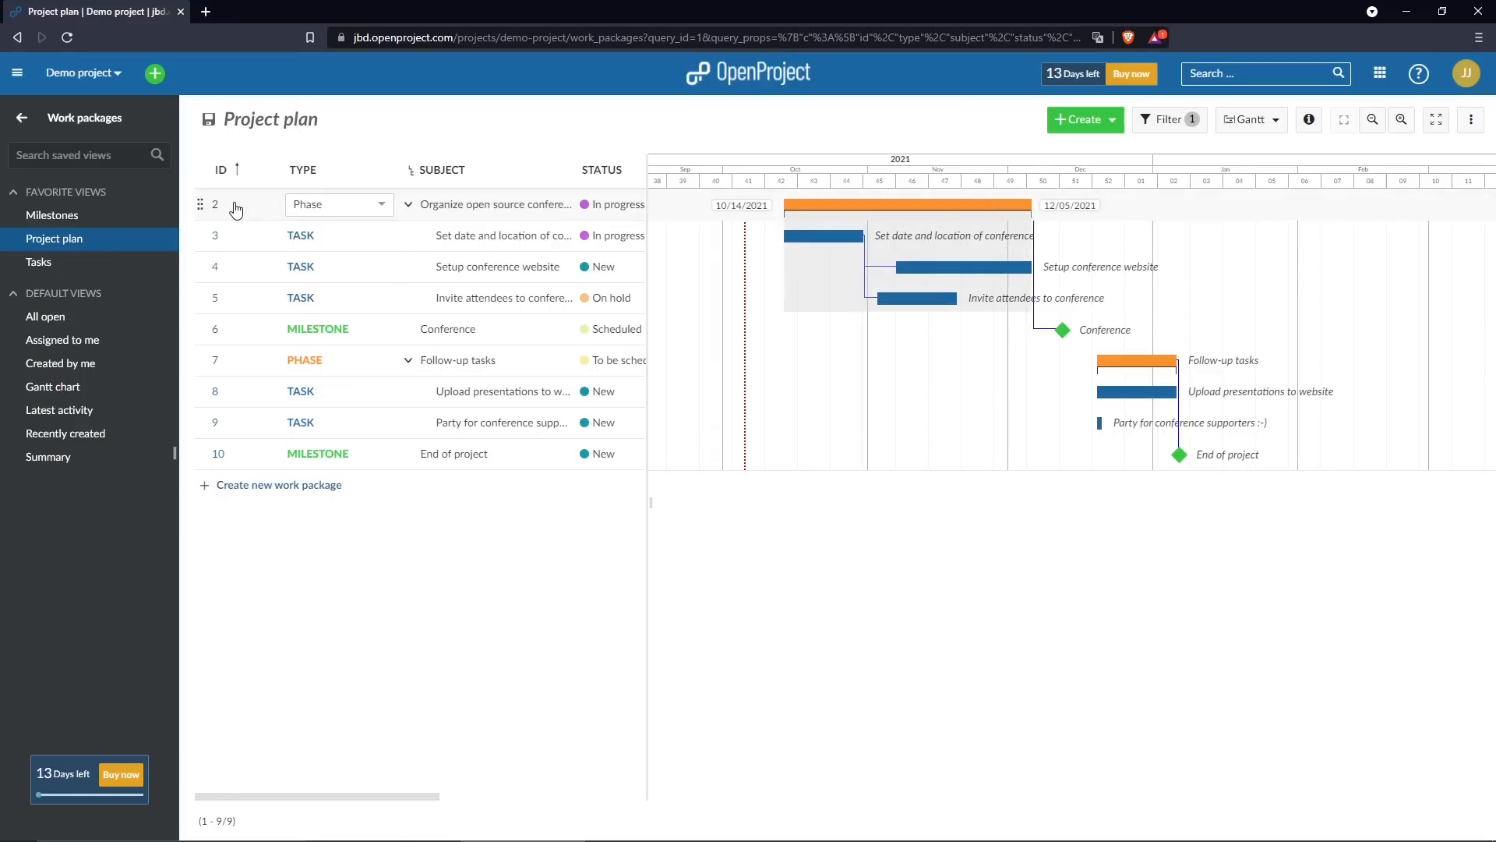
left_click(486, 206)
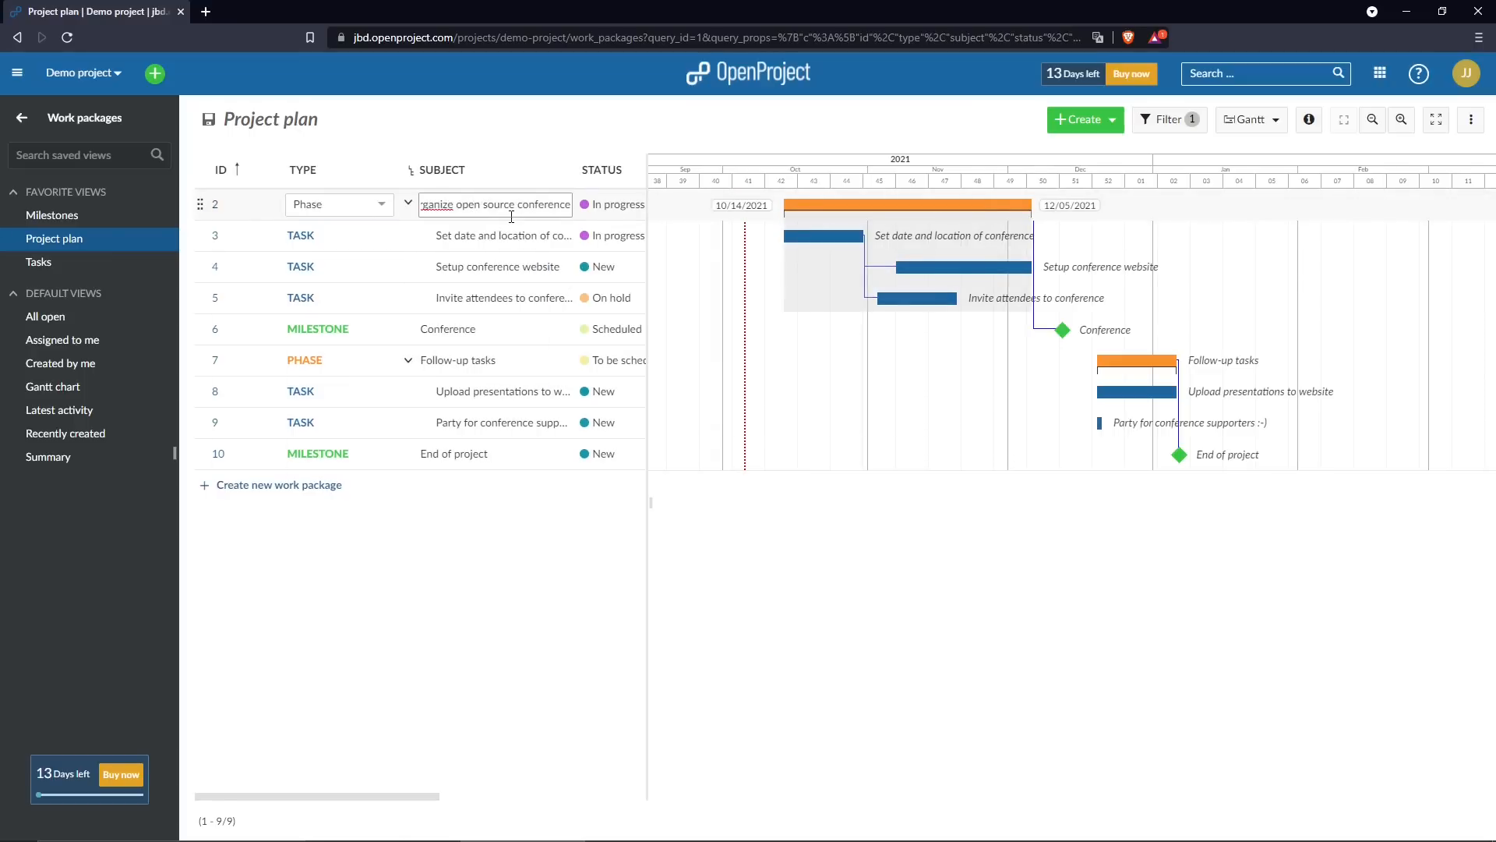
key("Return")
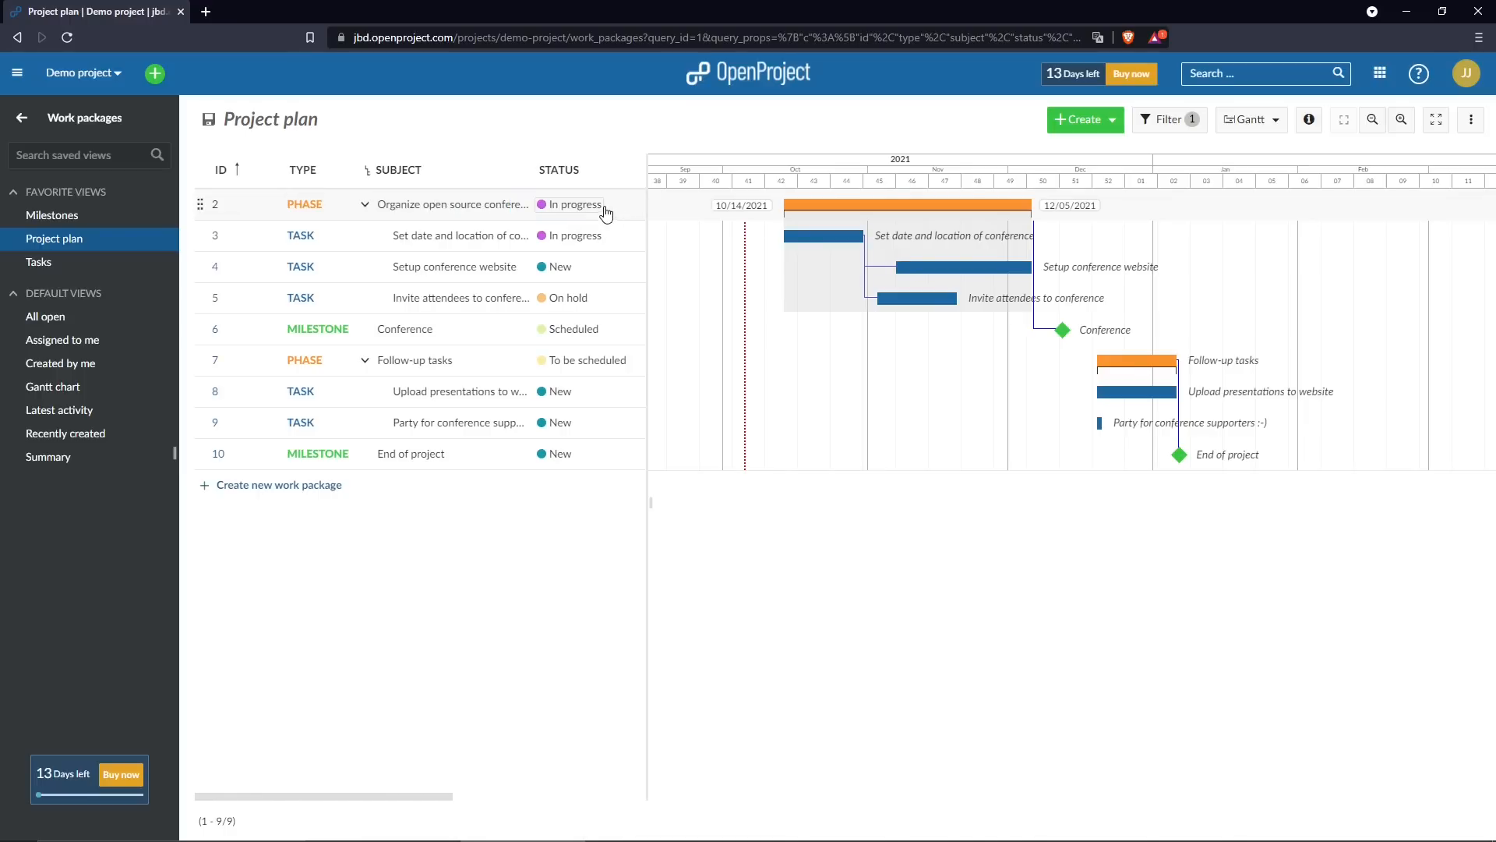
left_click(590, 204)
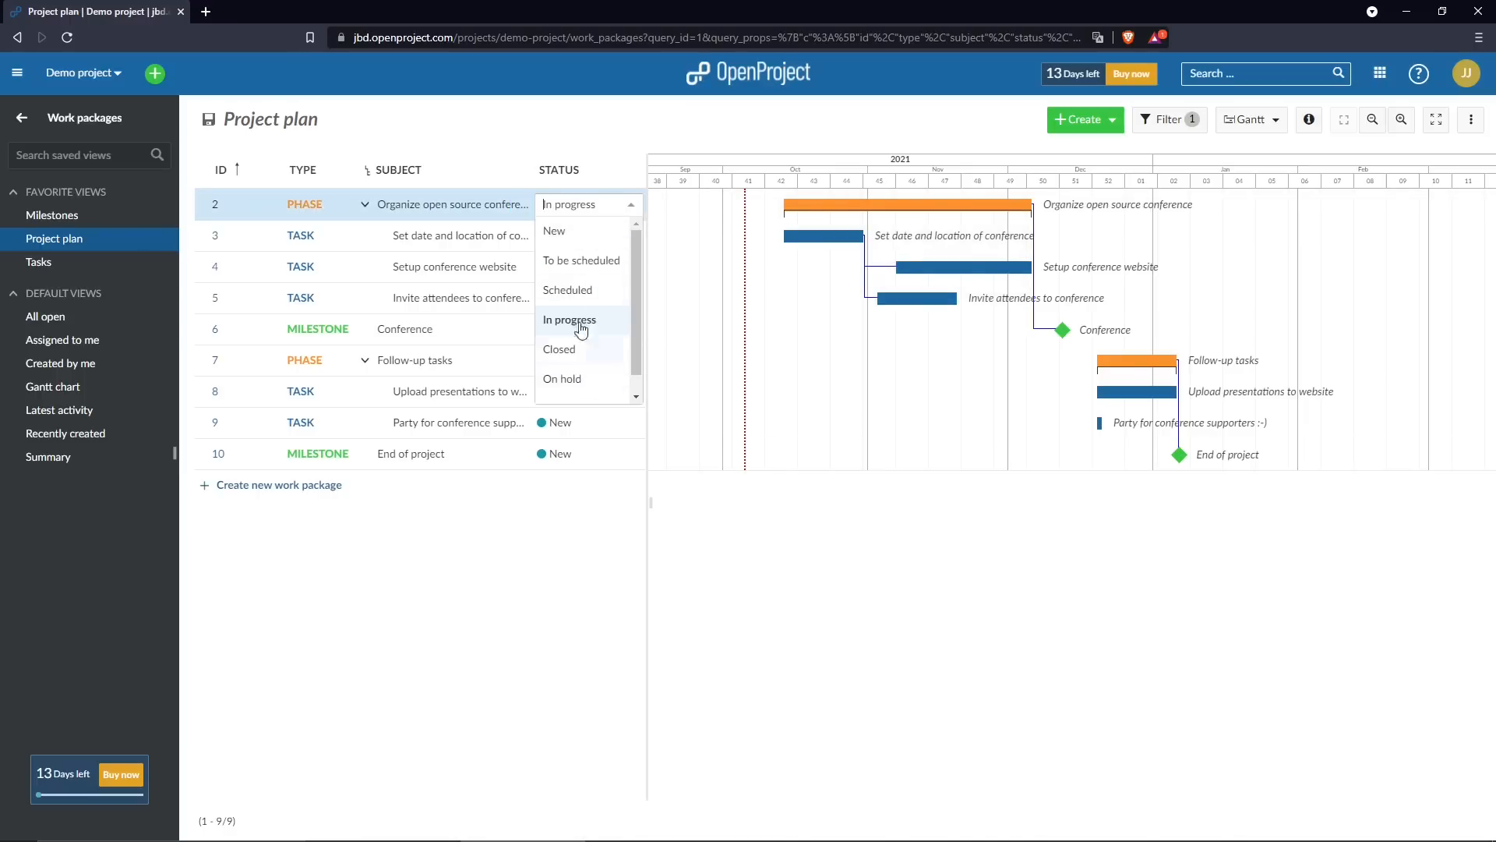
left_click(603, 537)
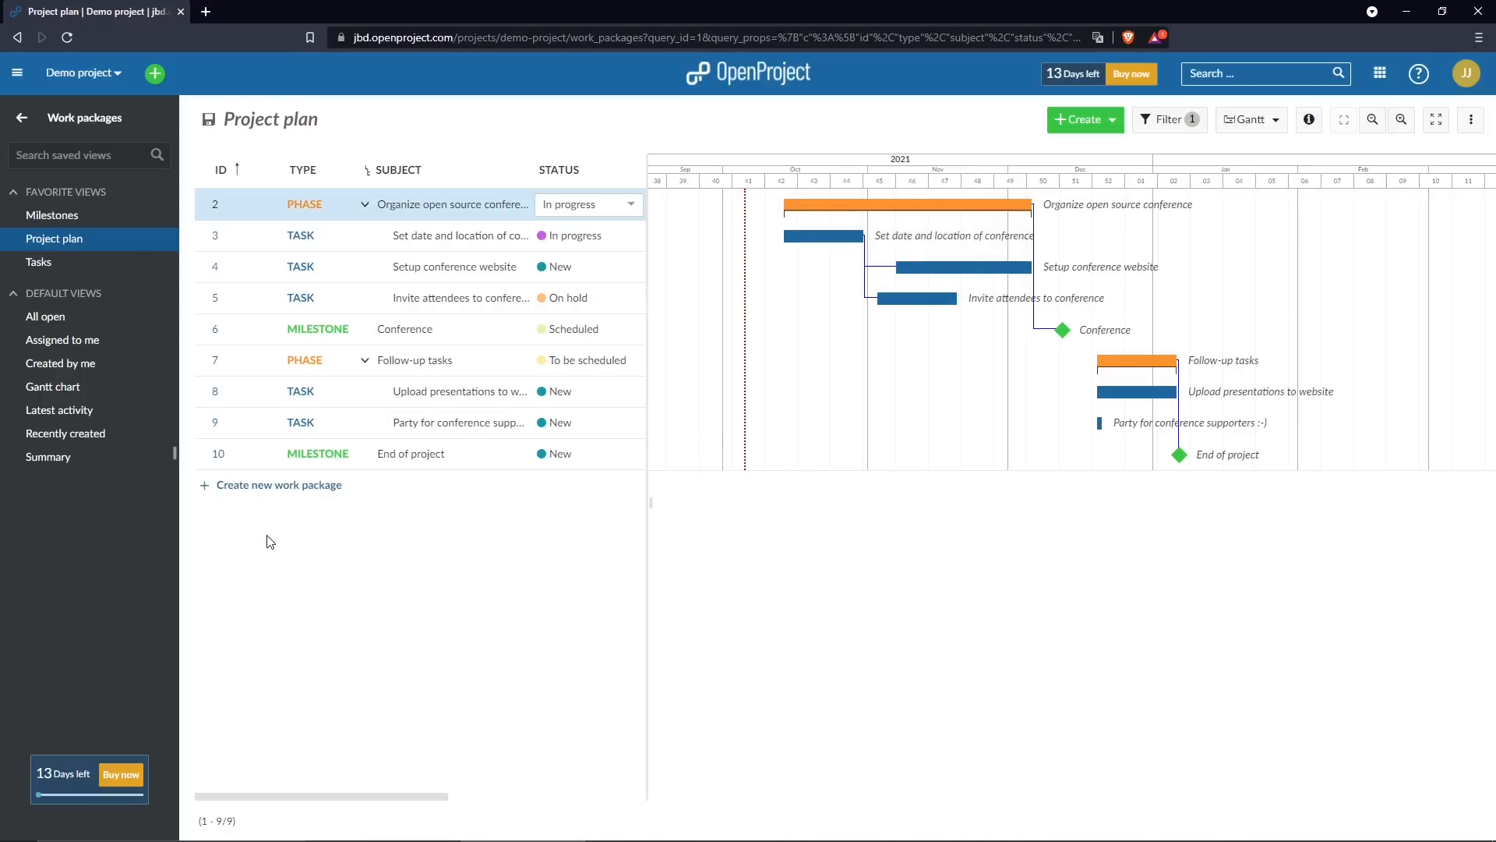
Create a task named Testing Openproject in the Project plan and schedule it from 10/05/2021 to 10/24/2021
left_click(277, 487)
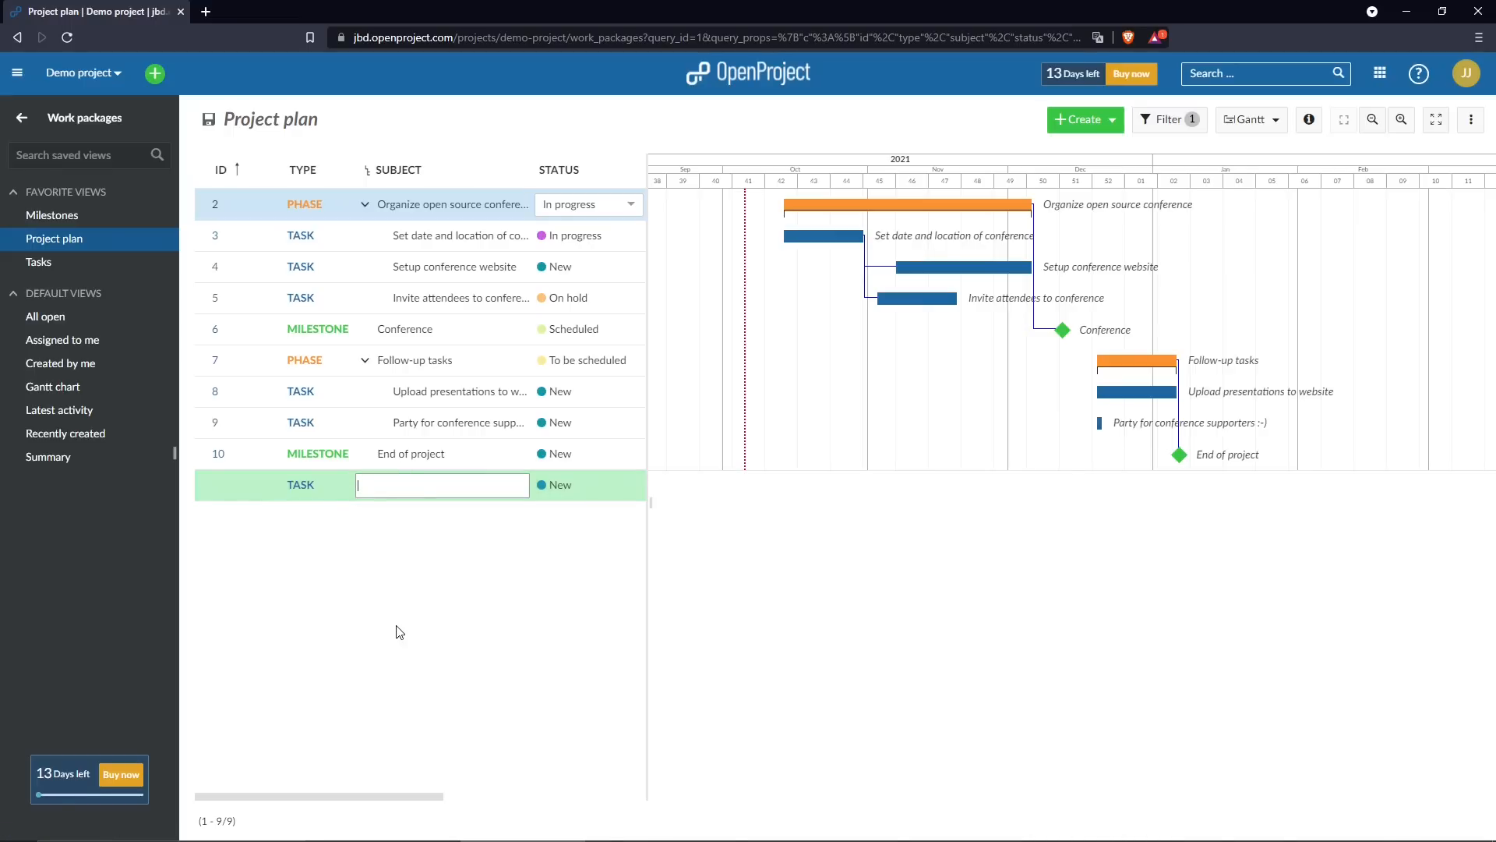
type("Testing Openproject")
key("Return")
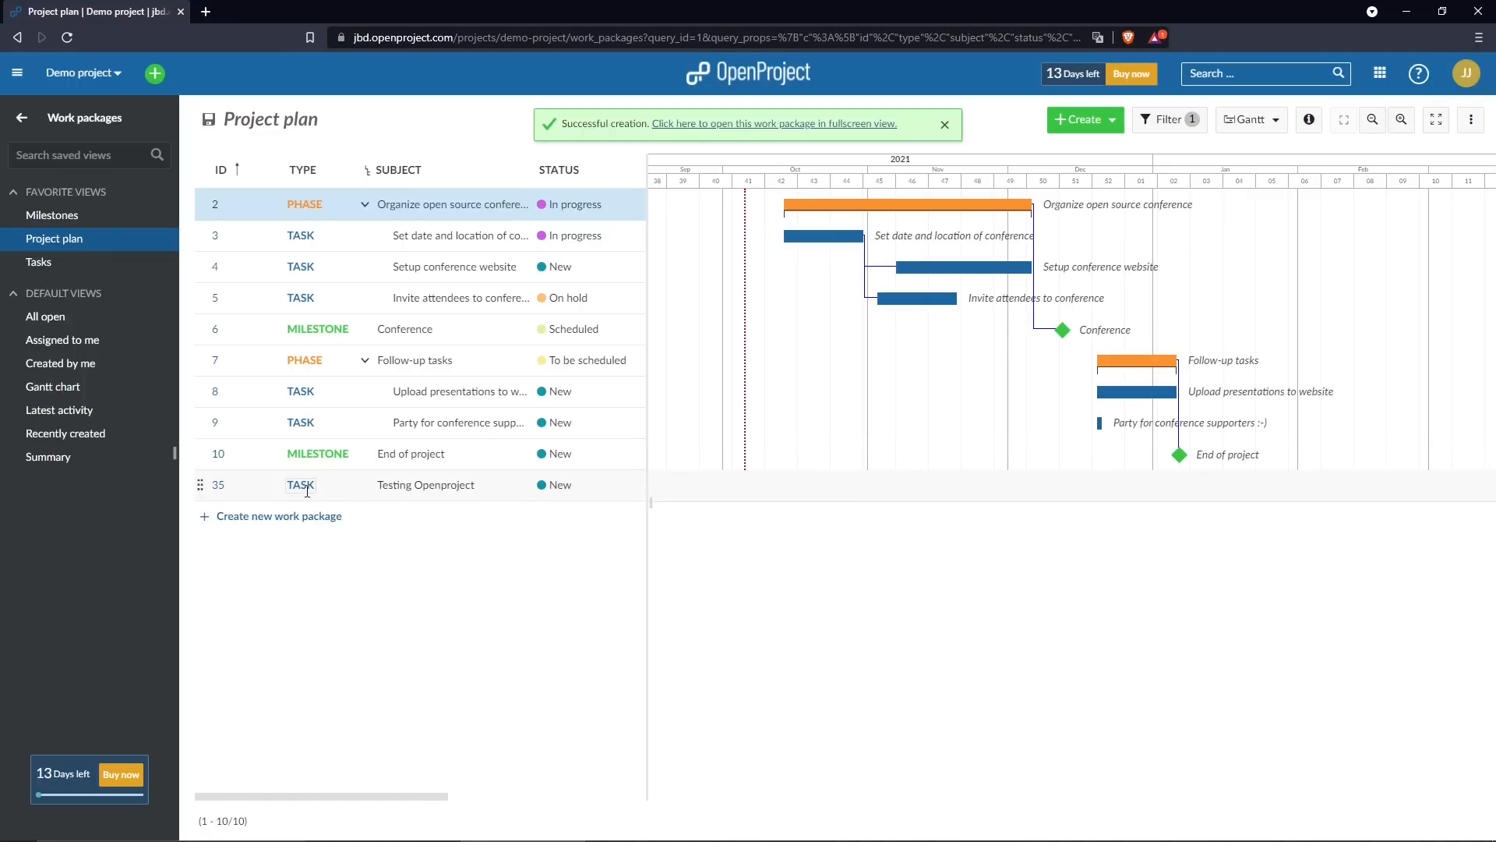
left_click(746, 487)
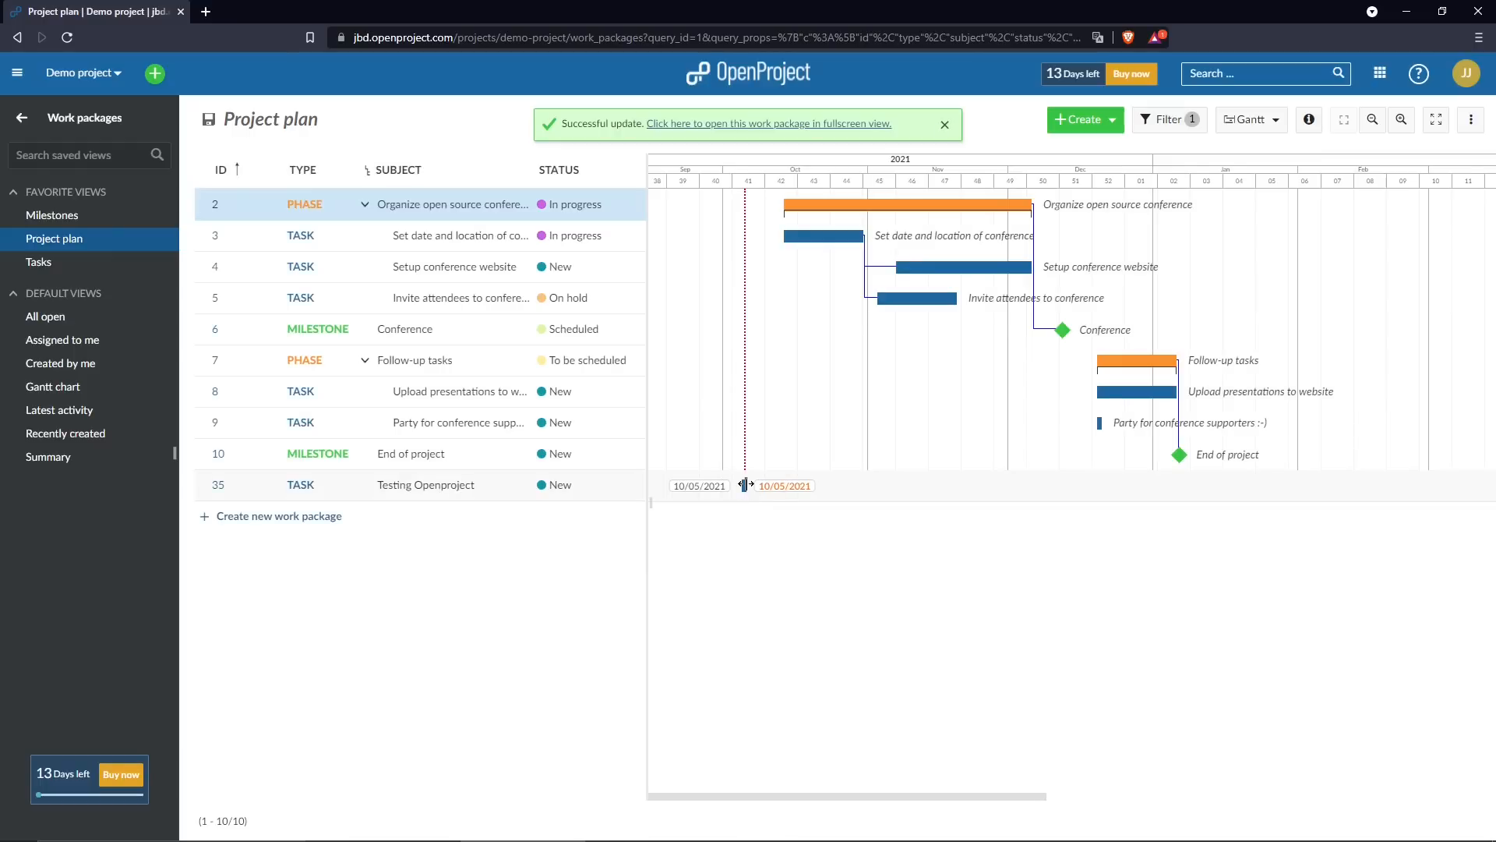
left_click_drag(744, 484, 834, 486)
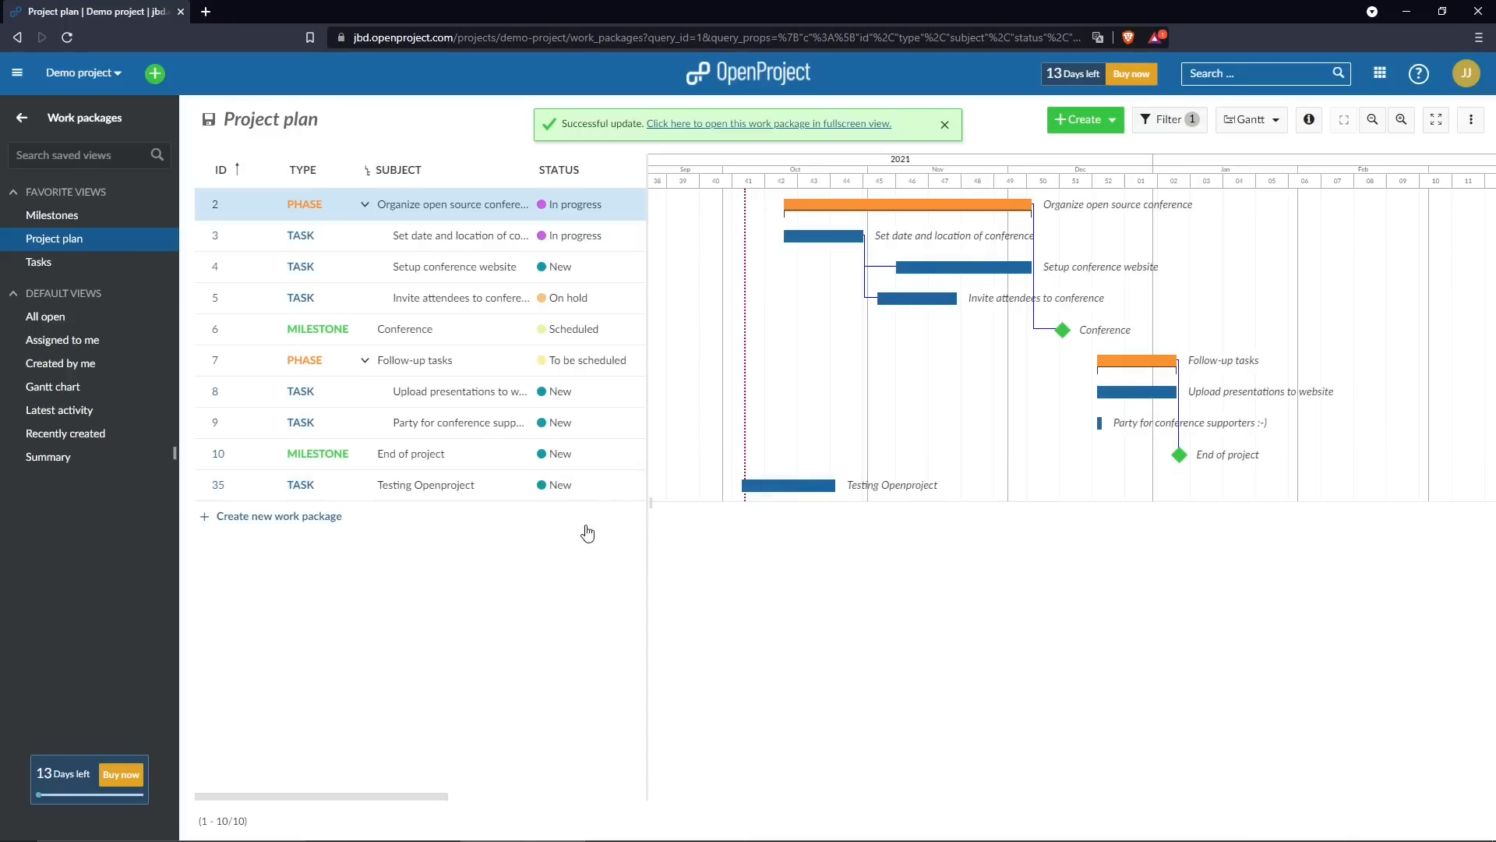
Open the details of the Testing Openproject task and set its progress to 40%
double_click(318, 489)
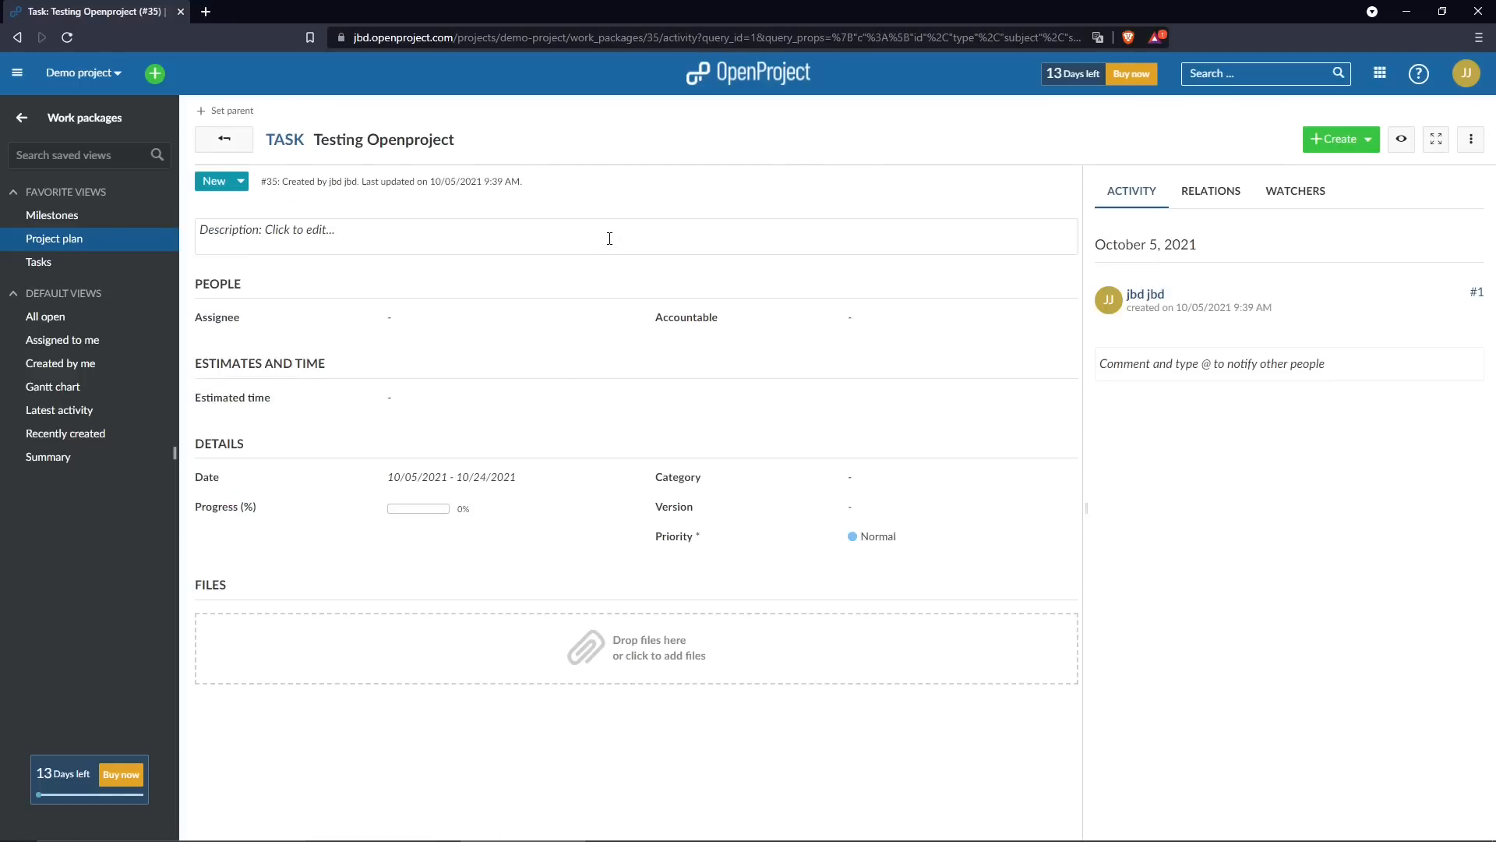
left_click(417, 510)
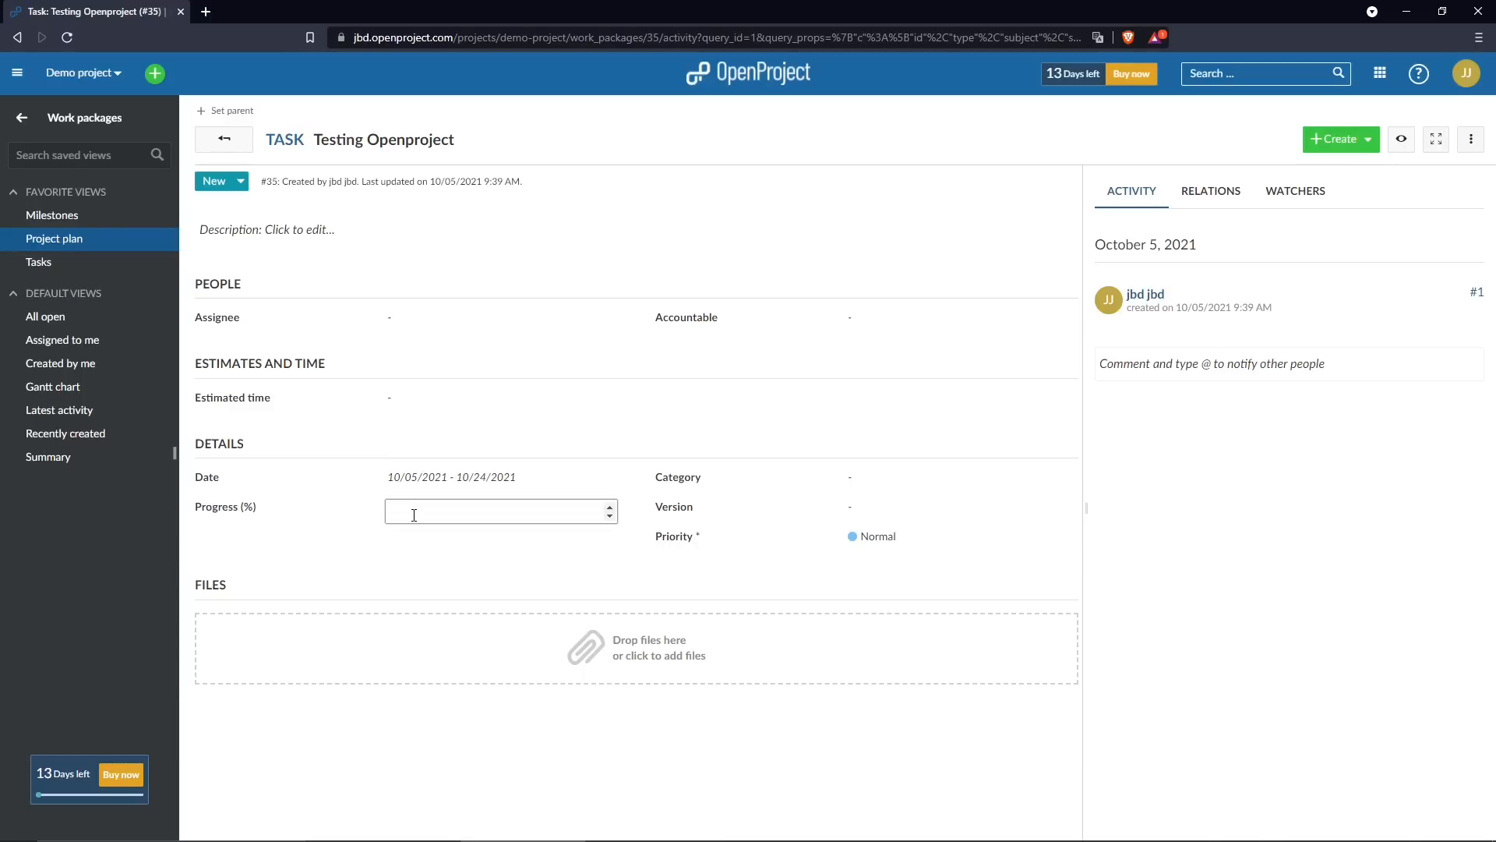
type("40")
key("Return")
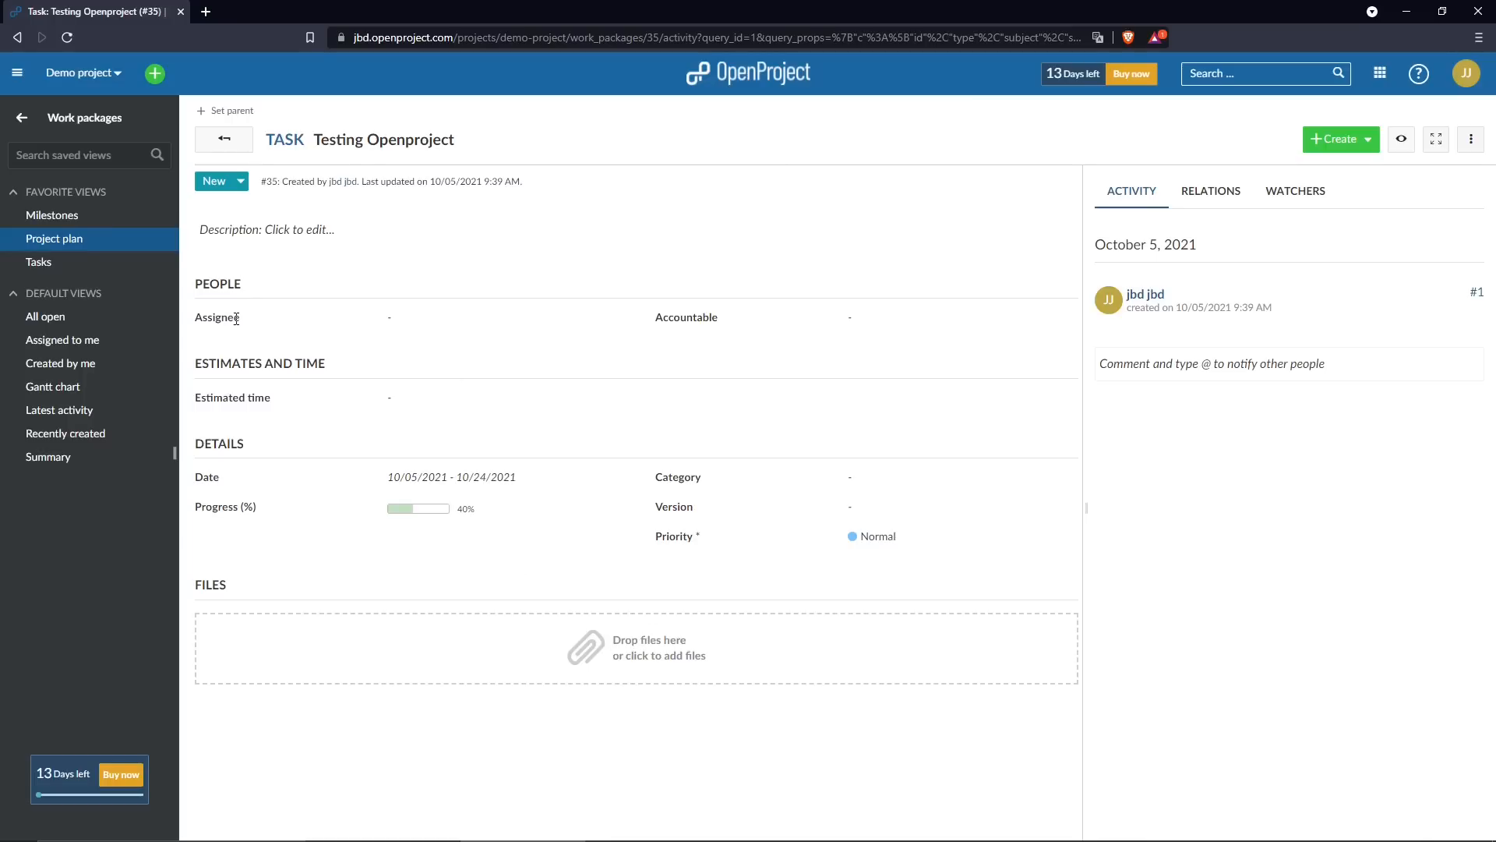
Open the task's description for editing, enter nothing and return to the Project plan
left_click(761, 233)
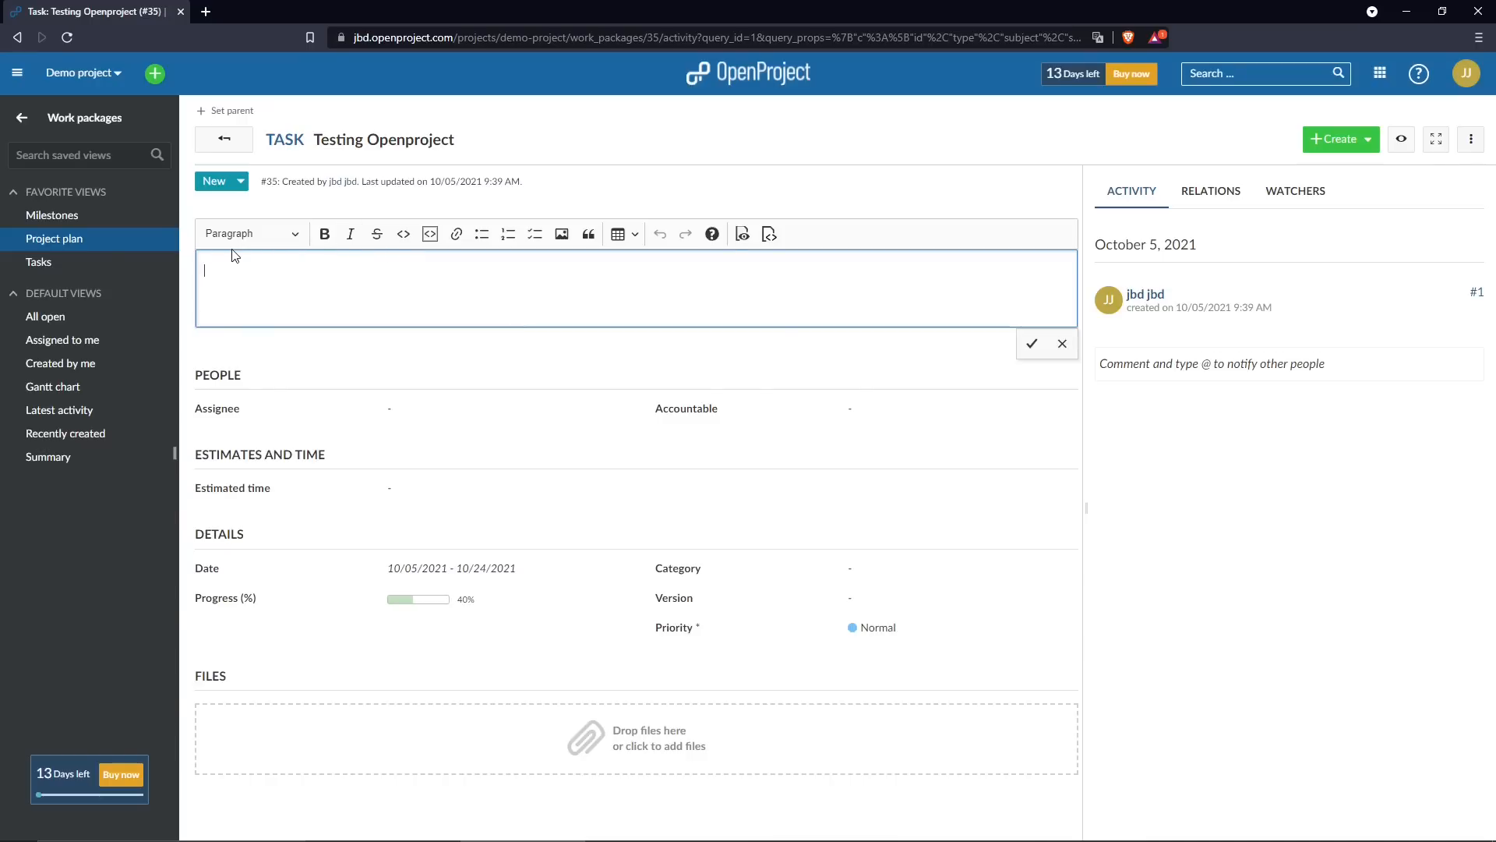
left_click(236, 145)
left_click(818, 126)
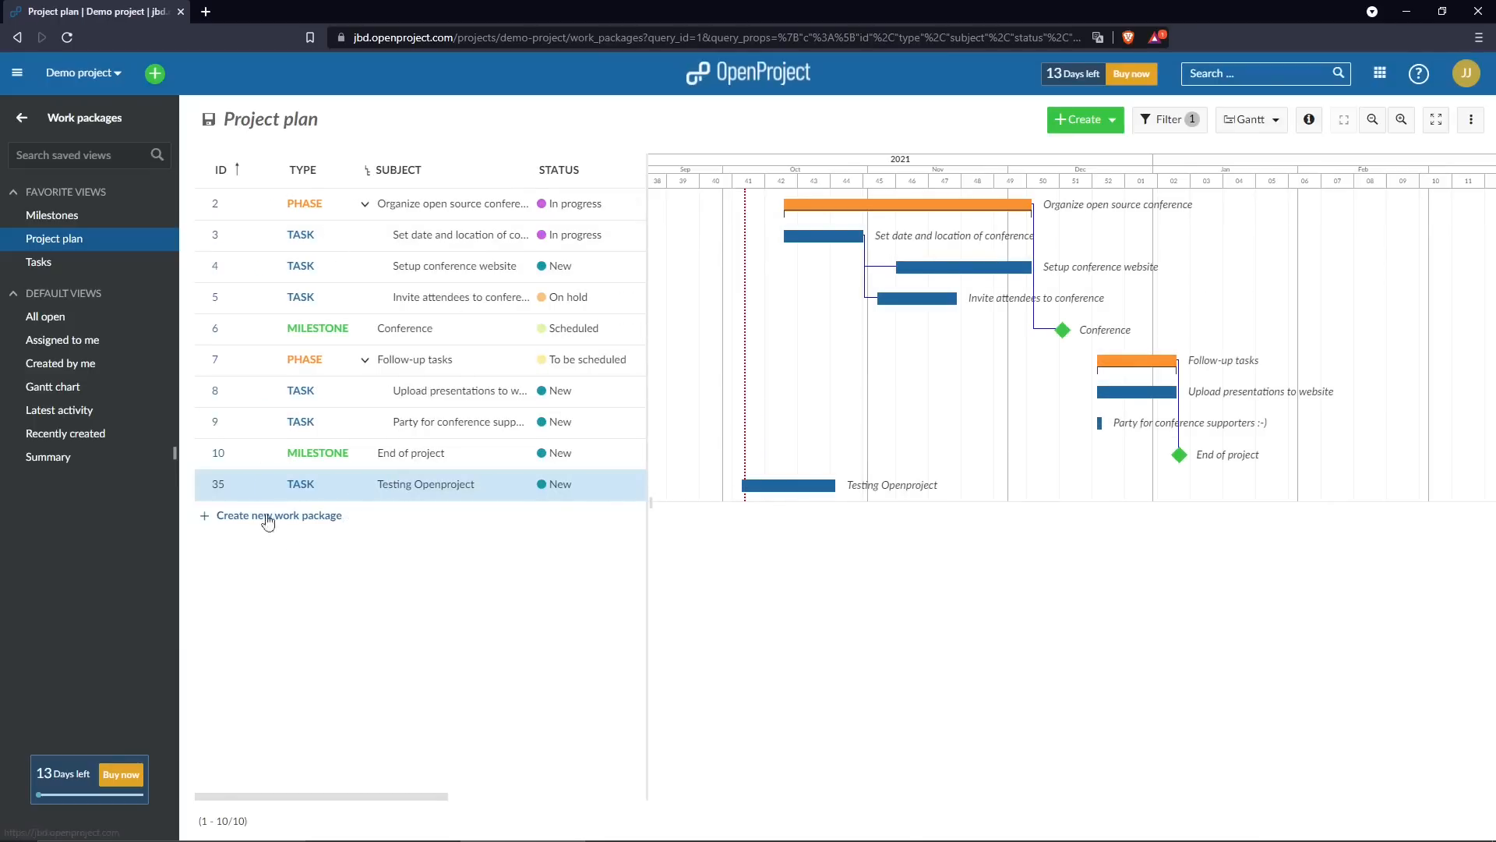
Move Testing Openproject above the Organize open source conference phase and shorten its Gantt bar to about one week
left_click_drag(201, 484, 265, 209)
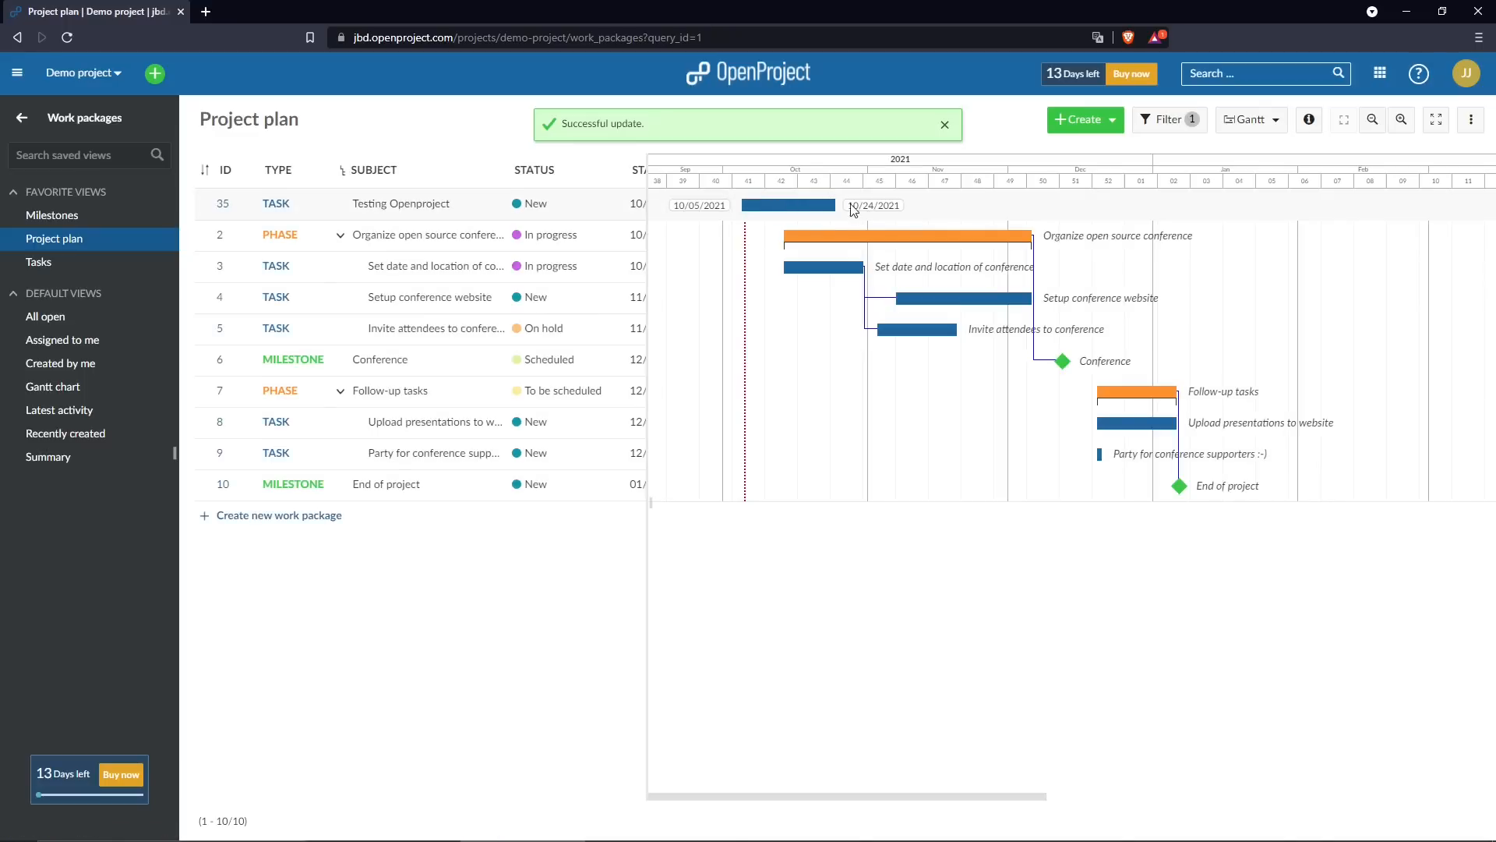
left_click_drag(844, 205, 778, 207)
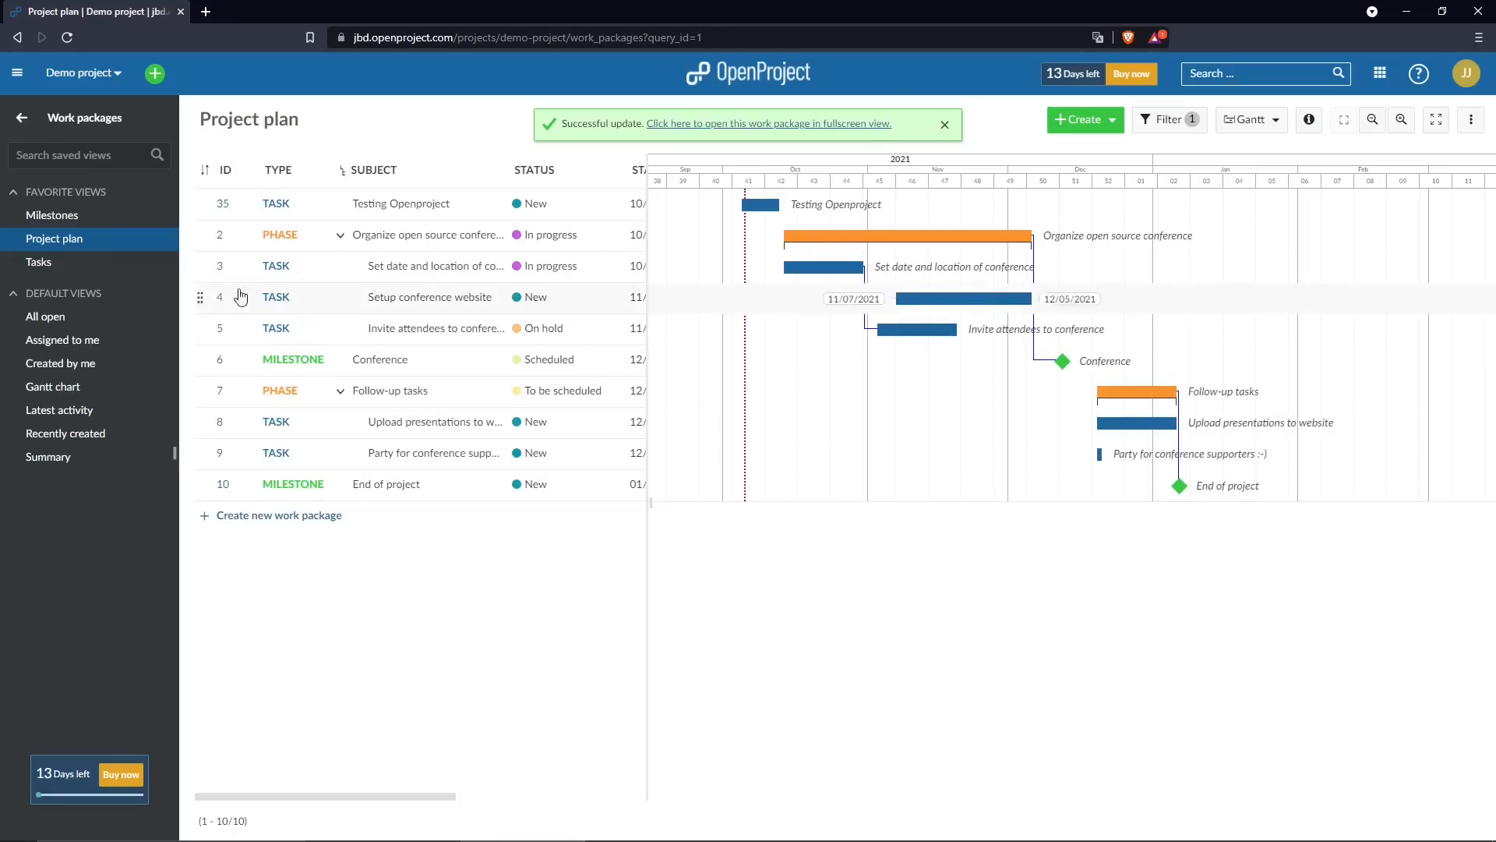
View the Tasks and All open work package lists and look through the project's main sections
left_click(49, 267)
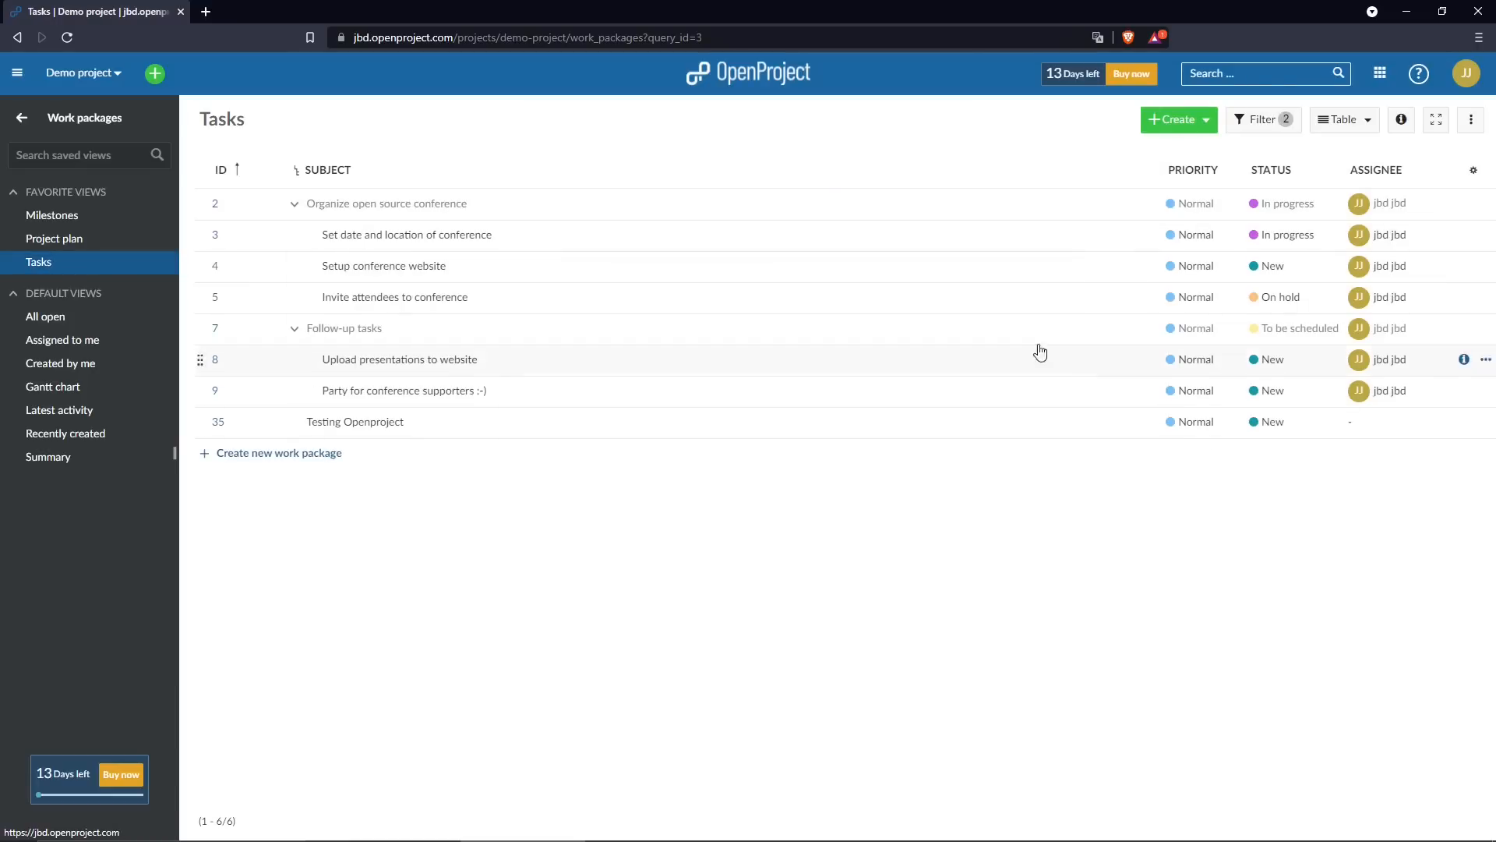
left_click(47, 320)
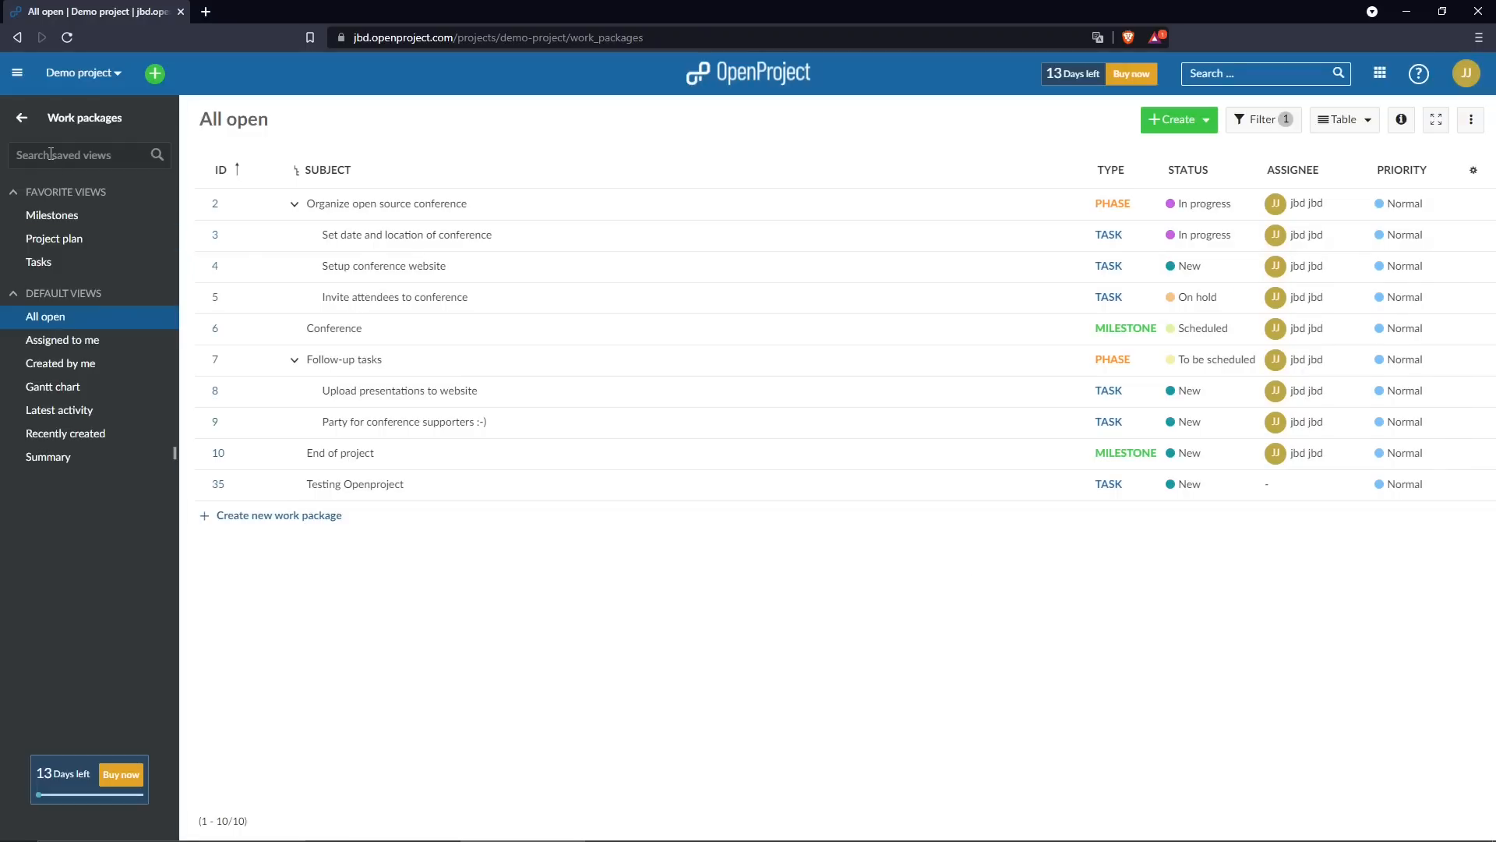
left_click(22, 118)
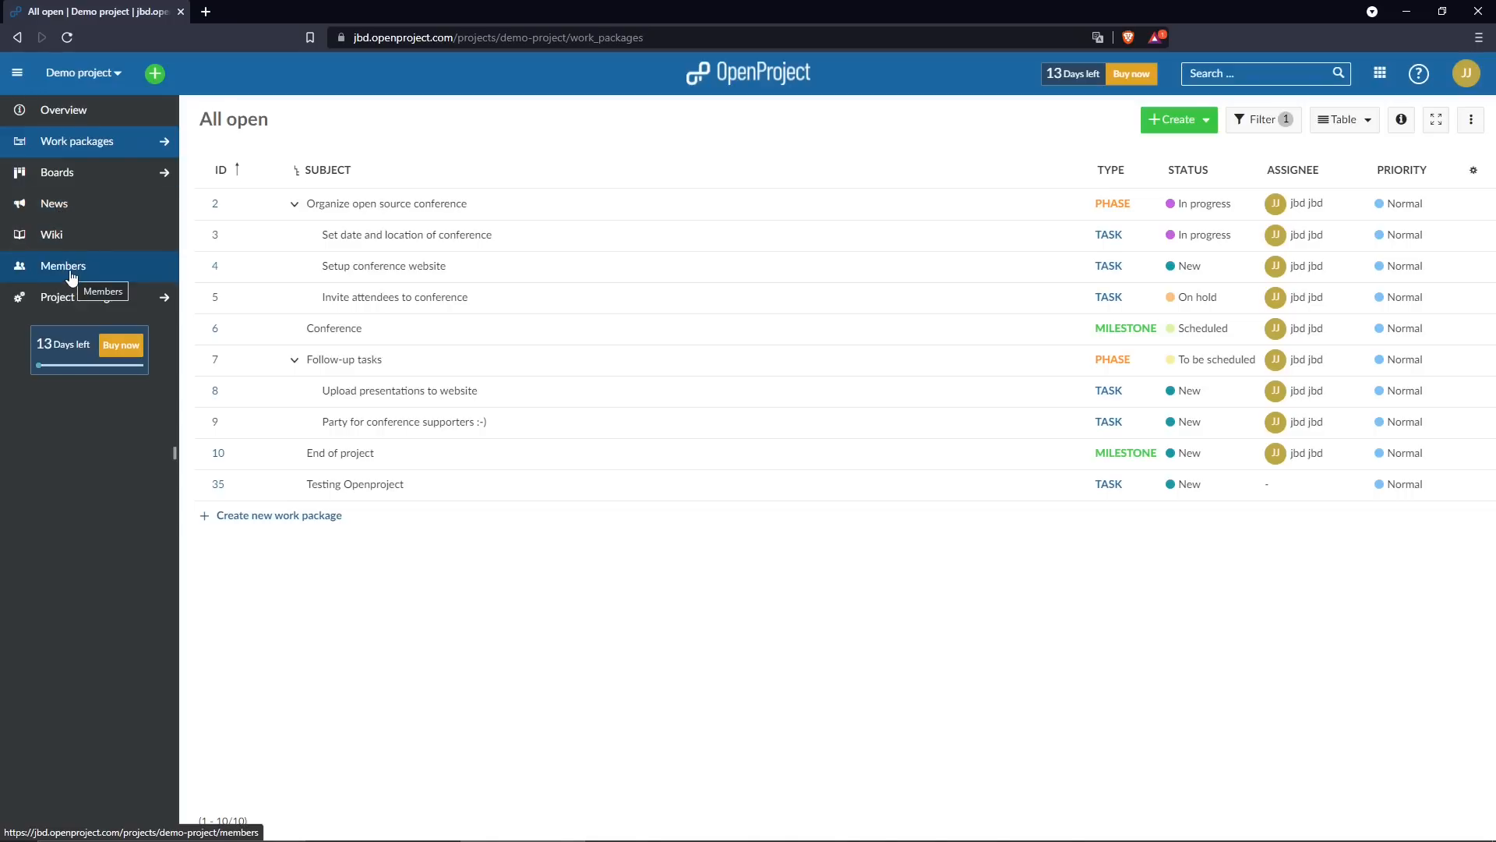
left_click(76, 307)
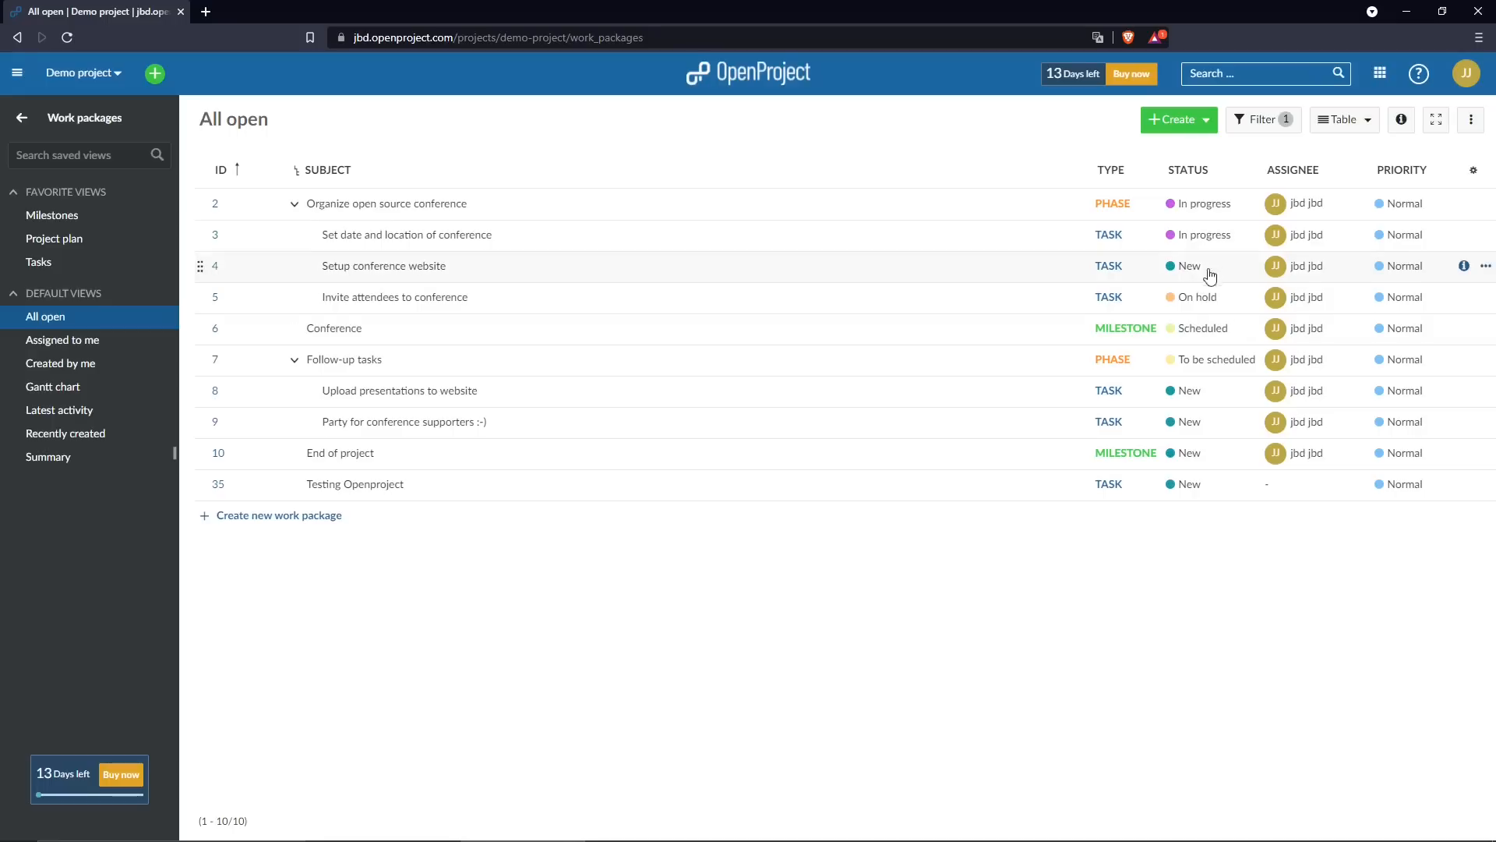
Open the Settings page of the signed-in user's own account
left_click(1465, 78)
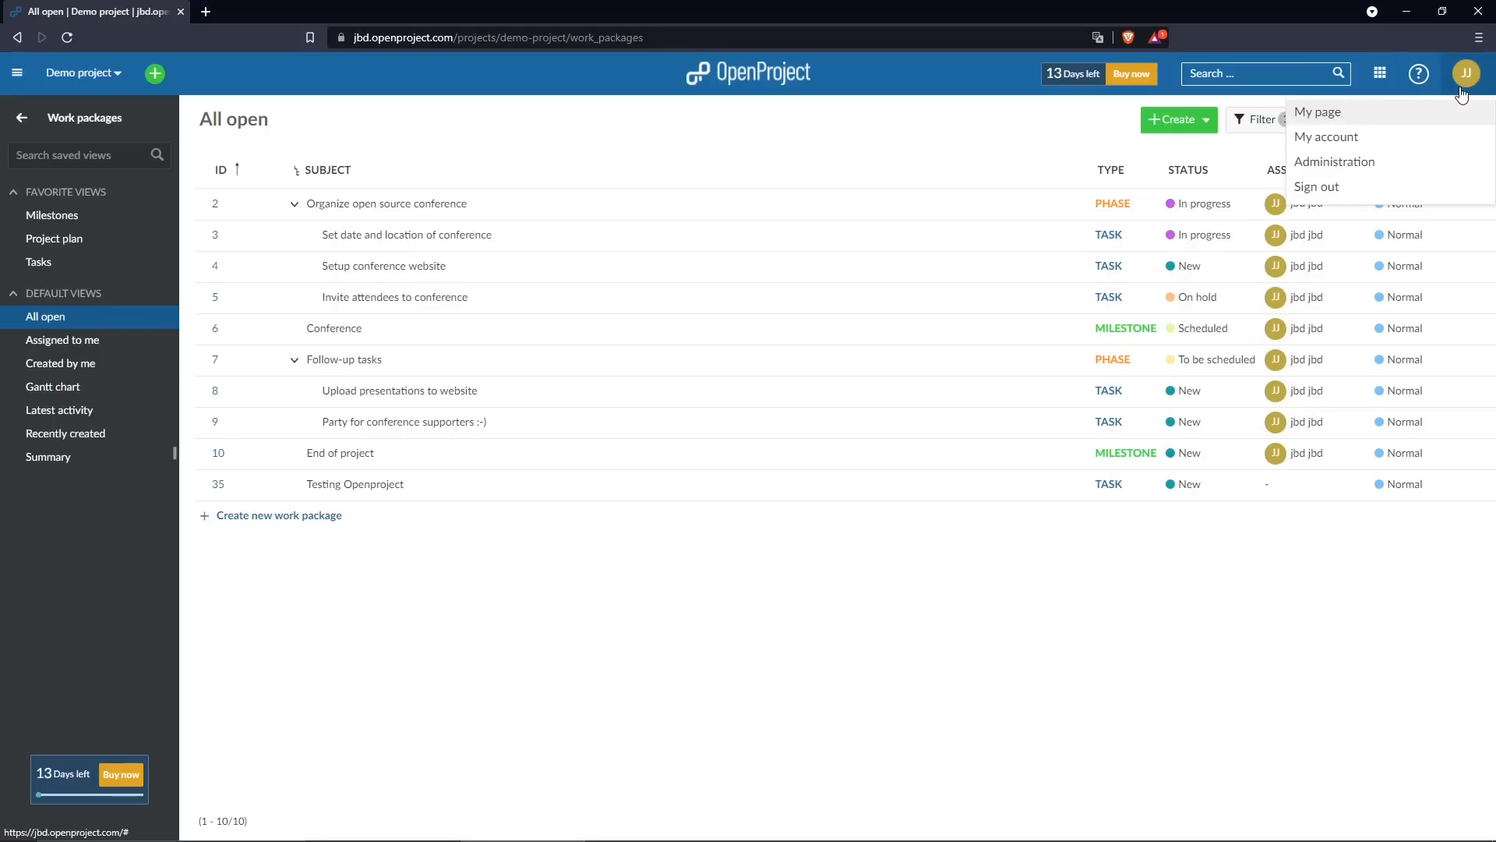
left_click(1350, 144)
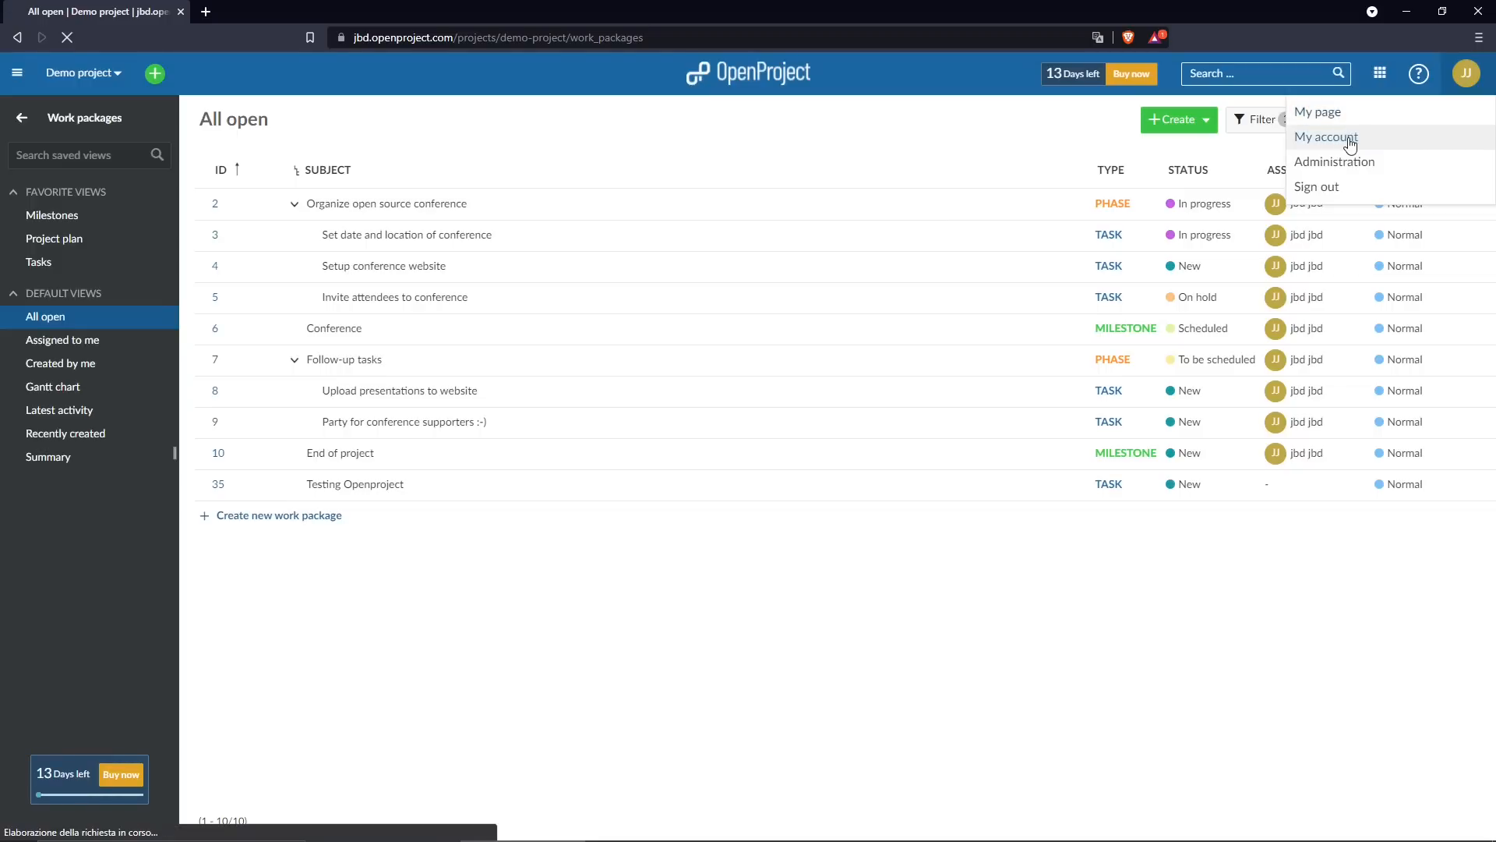
left_click(109, 147)
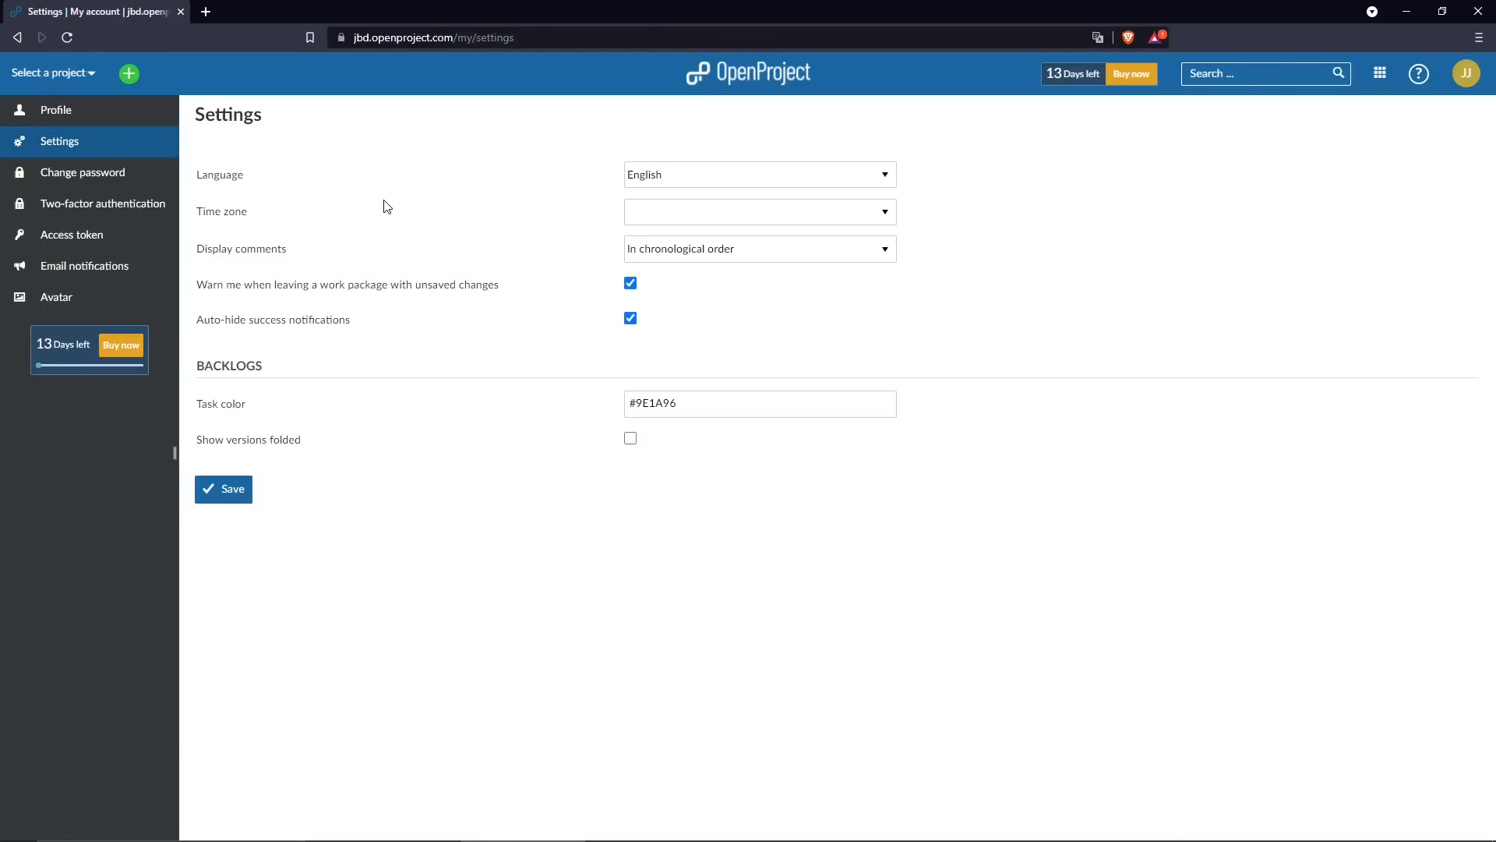
Browse the available time zones in the account settings and close the list without choosing one
left_click(833, 223)
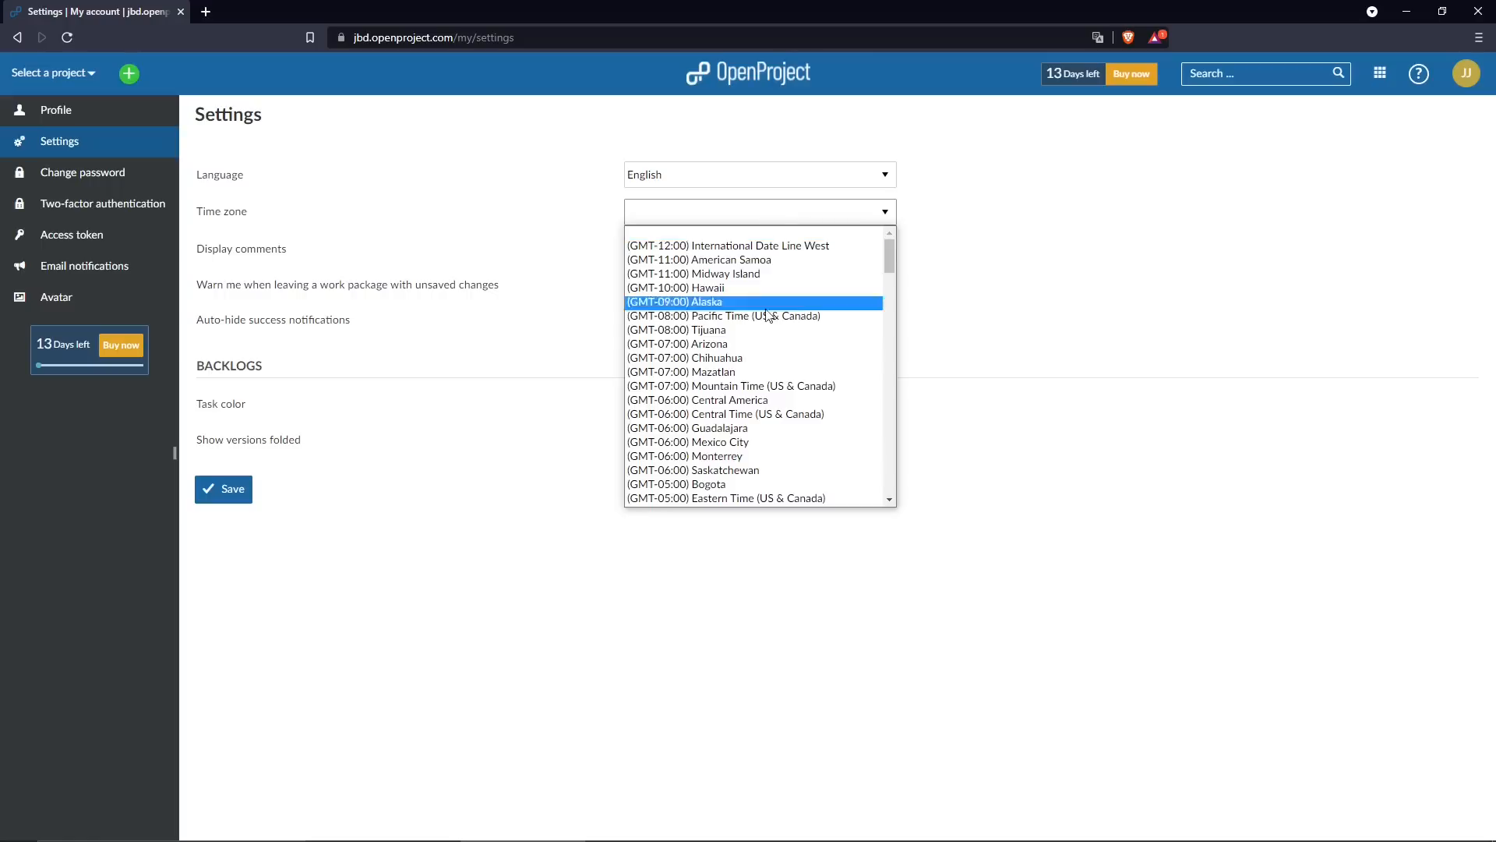
scroll(821, 364, "down", 3)
scroll(821, 364, "down", 3)
left_click(517, 414)
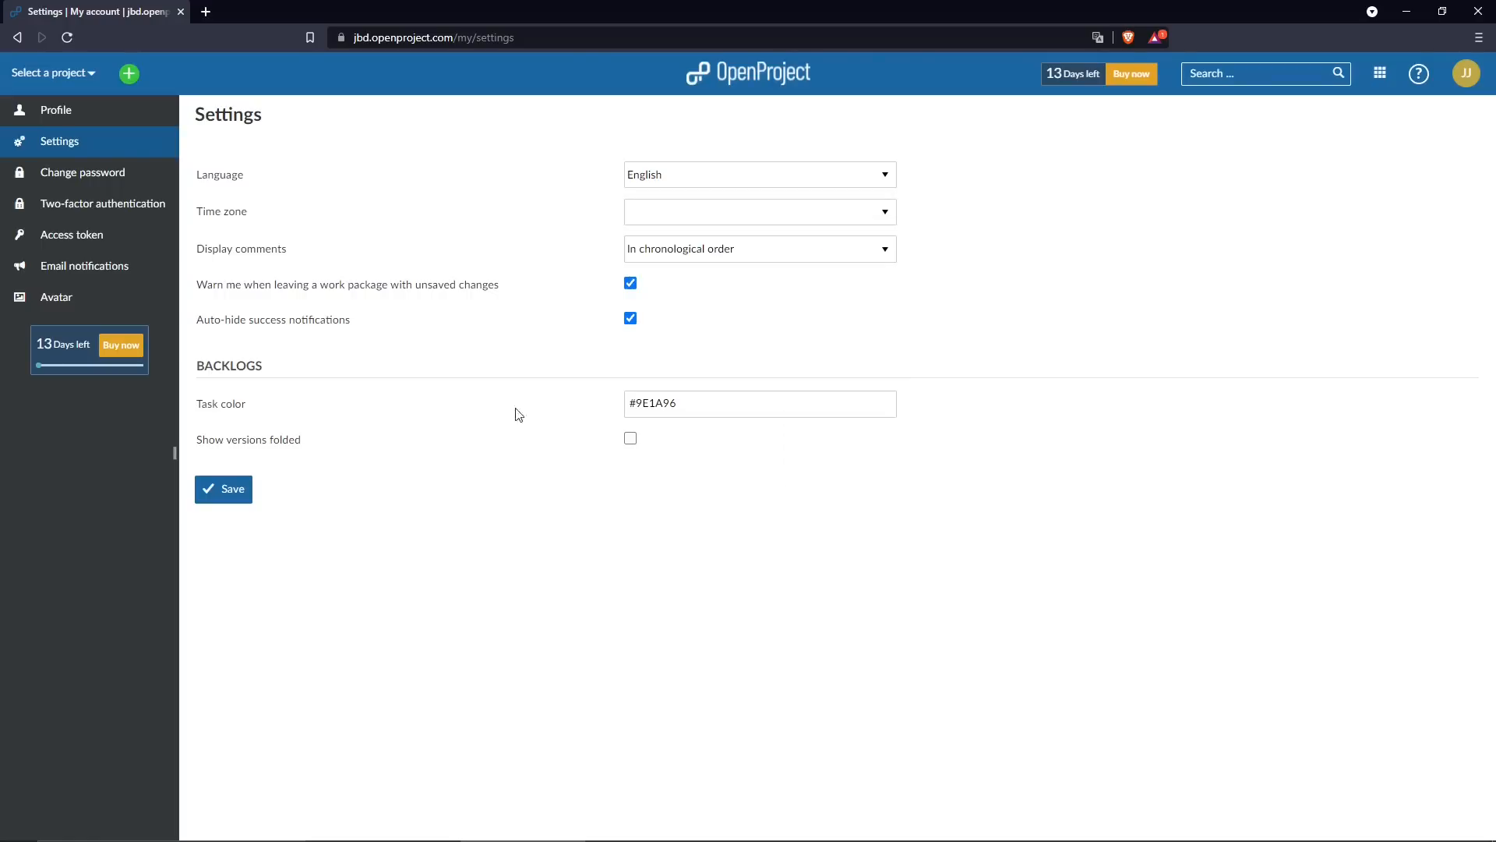